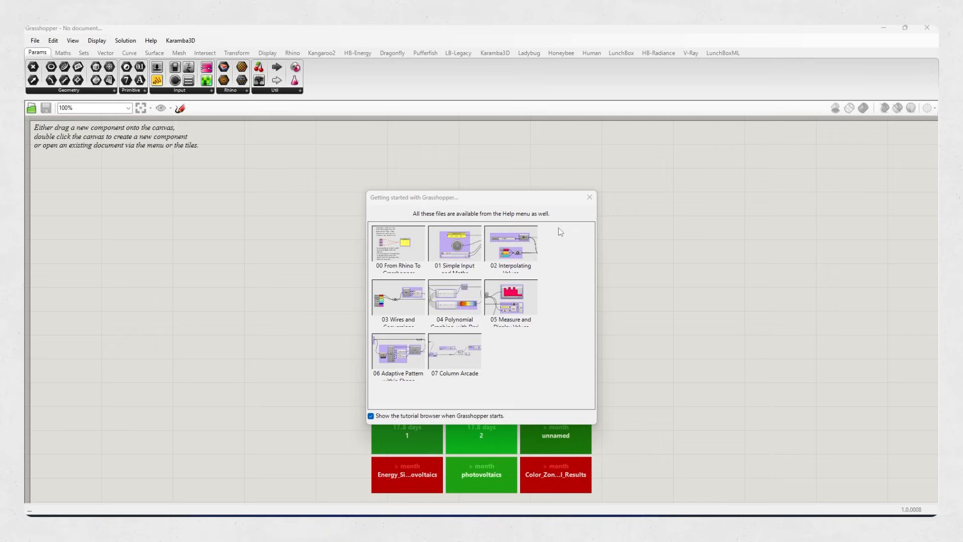
- Close the getting-started tutorial browser, shrink the Grasshopper window and position it over the Rhino viewport
left_click(589, 198)
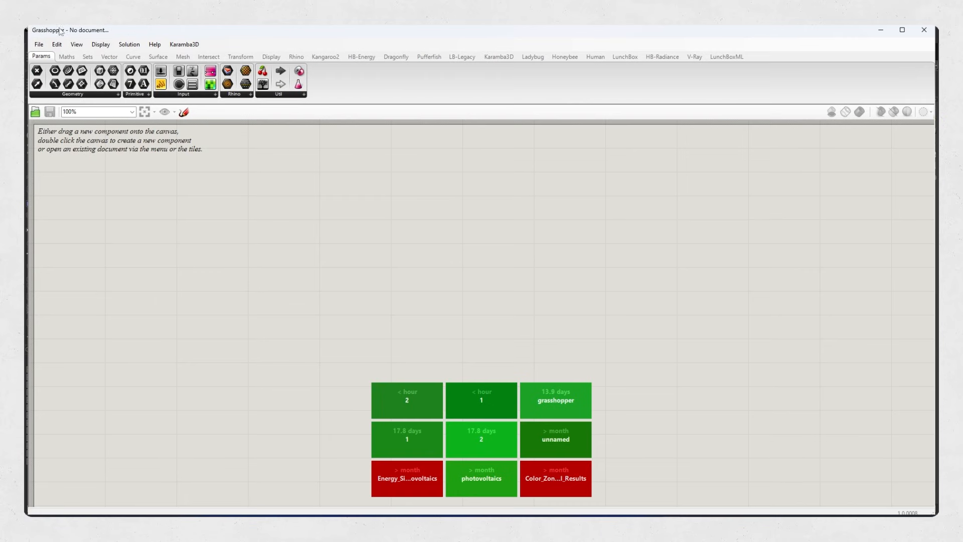
left_click_drag(27, 172, 291, 172)
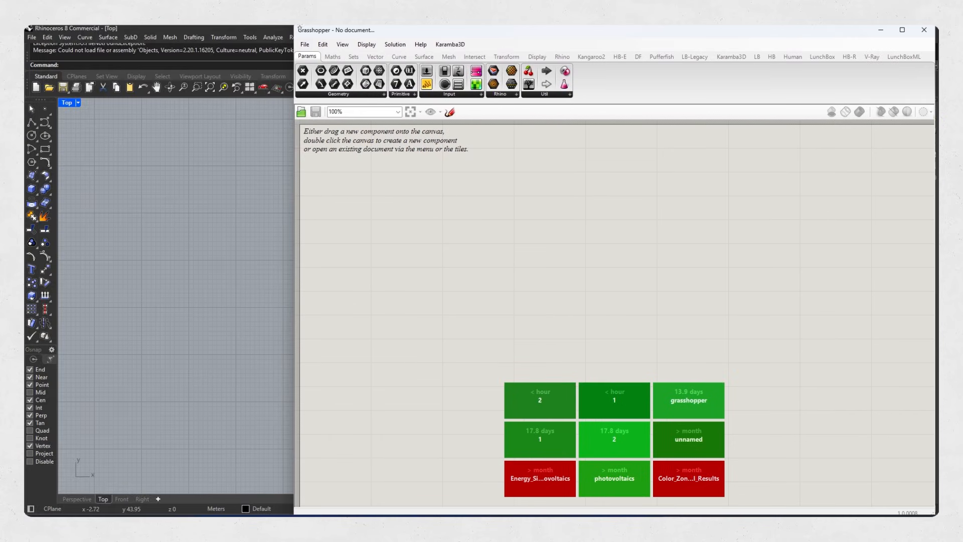
left_click_drag(296, 26, 404, 259)
left_click_drag(656, 260, 626, 135)
scroll(533, 281, "down", 2)
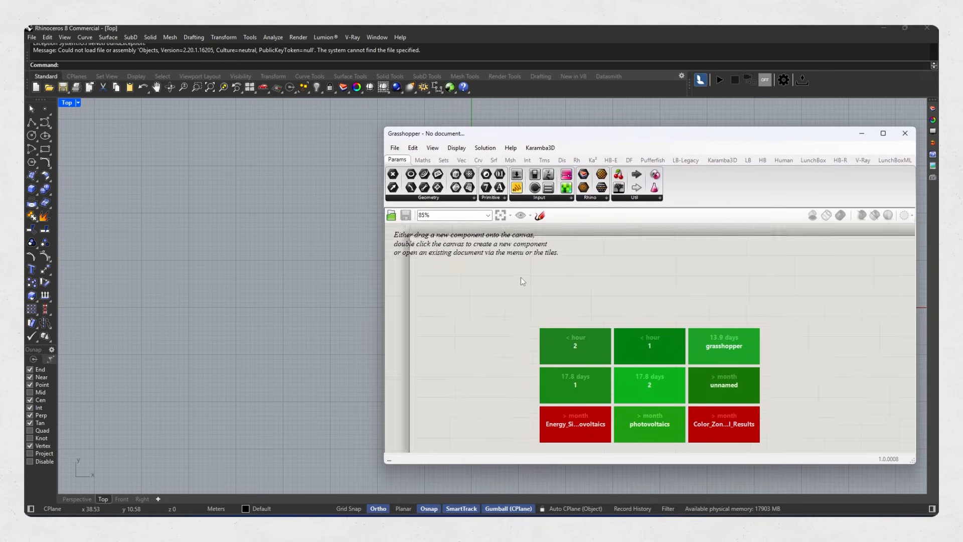
scroll(531, 282, "up", 2)
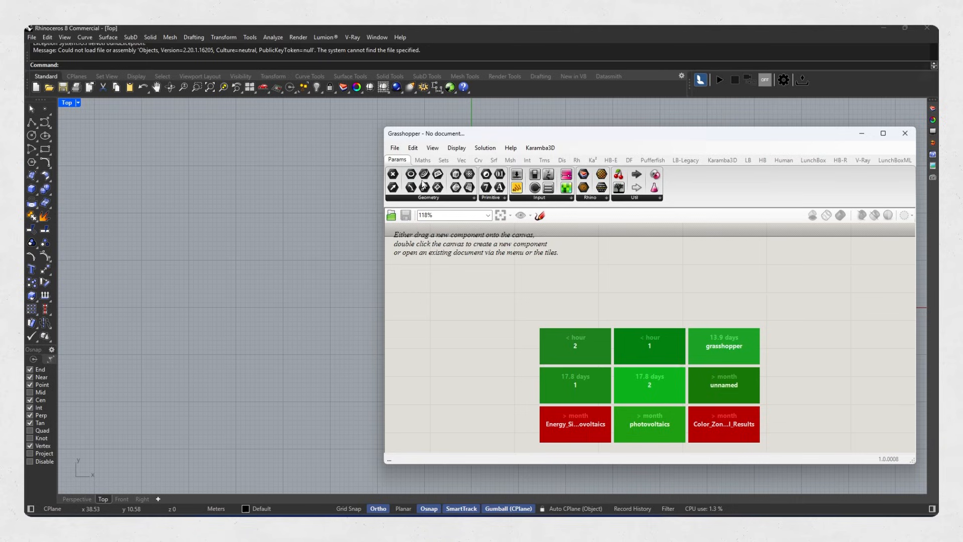
- Place a Point parameter on the canvas and look through the Maths, Sets, Vector and Surface component categories
left_click_drag(394, 172, 462, 278)
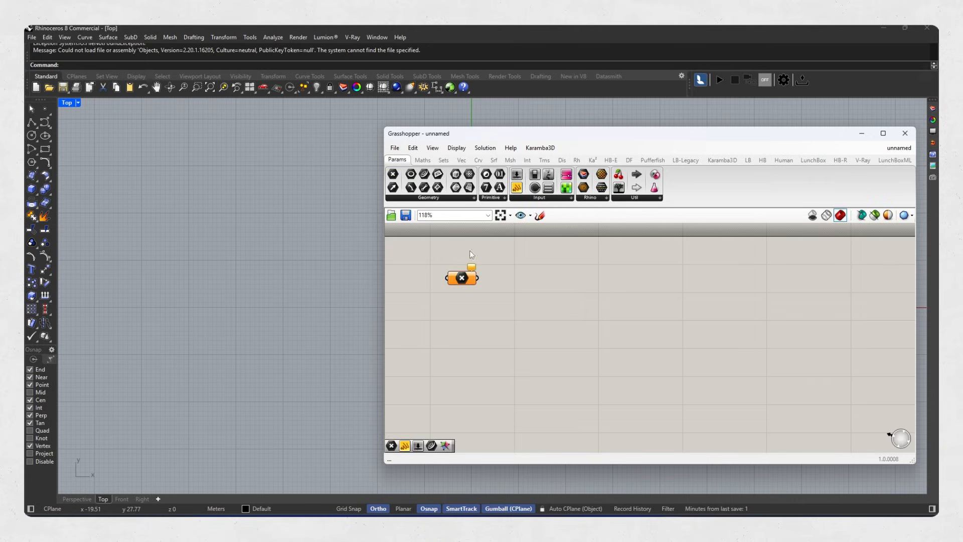
left_click(423, 160)
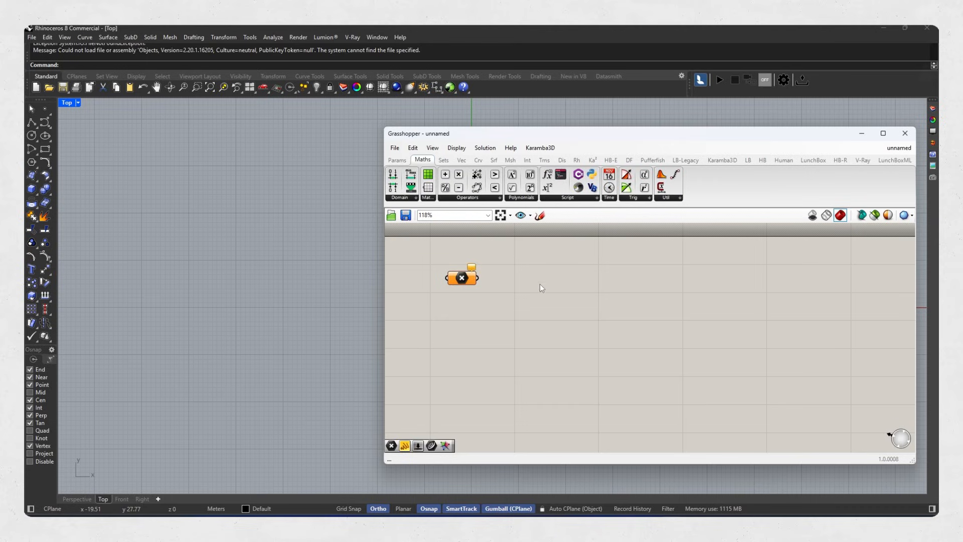
left_click(443, 161)
left_click(461, 160)
left_click(494, 160)
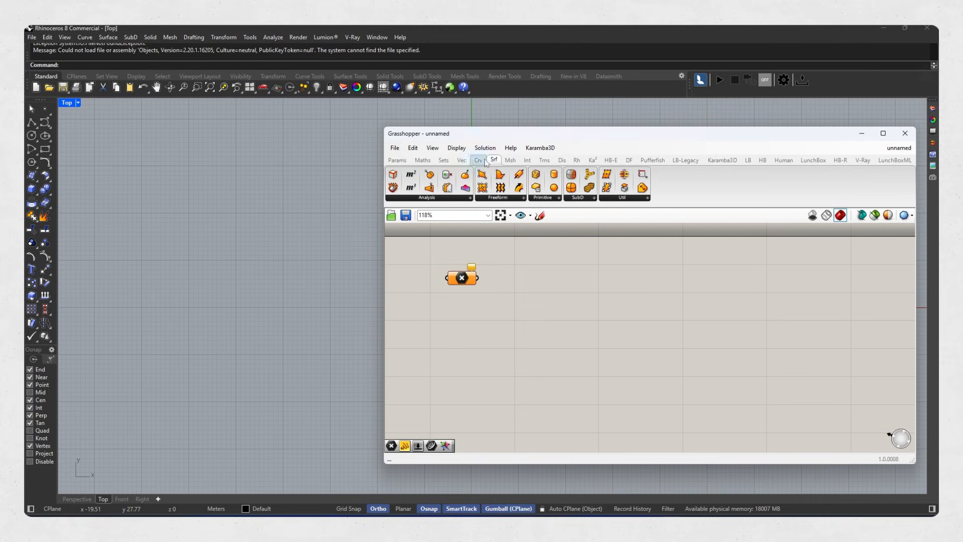
left_click(397, 160)
left_click_drag(638, 140, 935, 210)
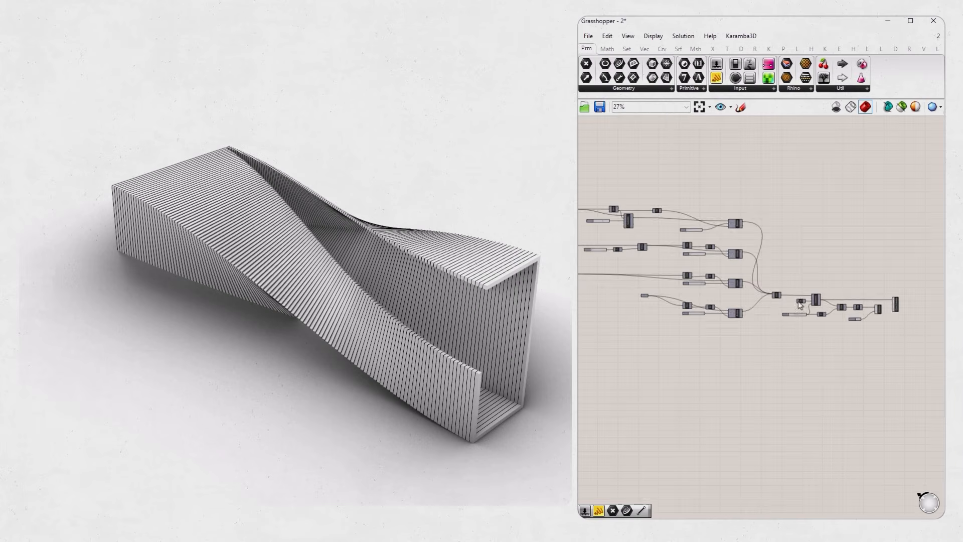
- Set the Angle slider below the Area component to 90 and inspect the twisted slatted model from its open end
scroll(799, 305, "up", 8)
mouse_move(711, 321)
left_mouse_down()
mouse_move(638, 320)
mouse_move(725, 321)
left_mouse_up()
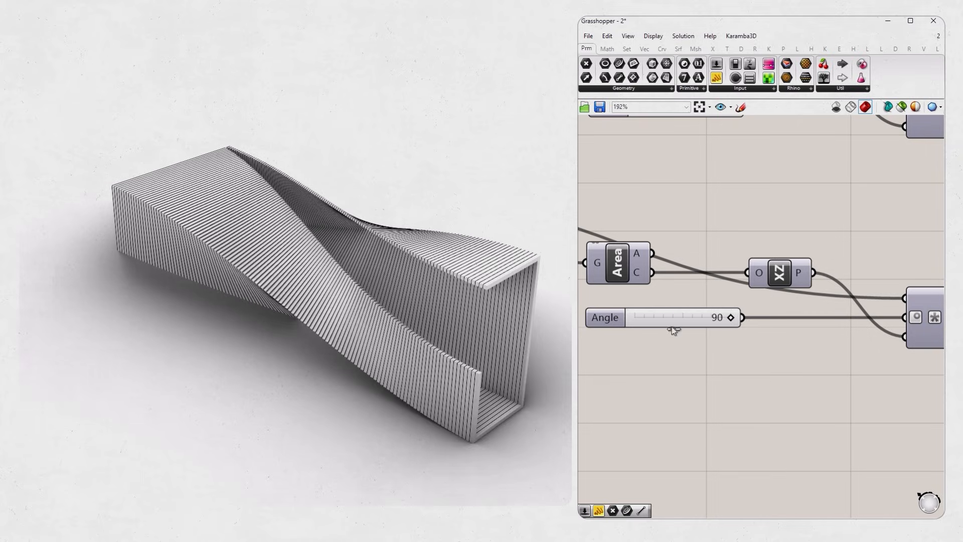
scroll(442, 303, "down", 4)
right_click_drag(443, 302, 566, 267)
right_click_drag(436, 265, 514, 243)
scroll(299, 272, "up", 4)
right_click_drag(300, 273, 317, 294)
scroll(264, 276, "up", 2)
right_click_drag(264, 276, 323, 277, "shift")
- Adjust the colour of the Swatch below the Extrude and Cap components
scroll(737, 310, "down", 7)
right_click_drag(801, 298, 756, 301)
scroll(755, 302, "up", 6)
left_click(847, 350)
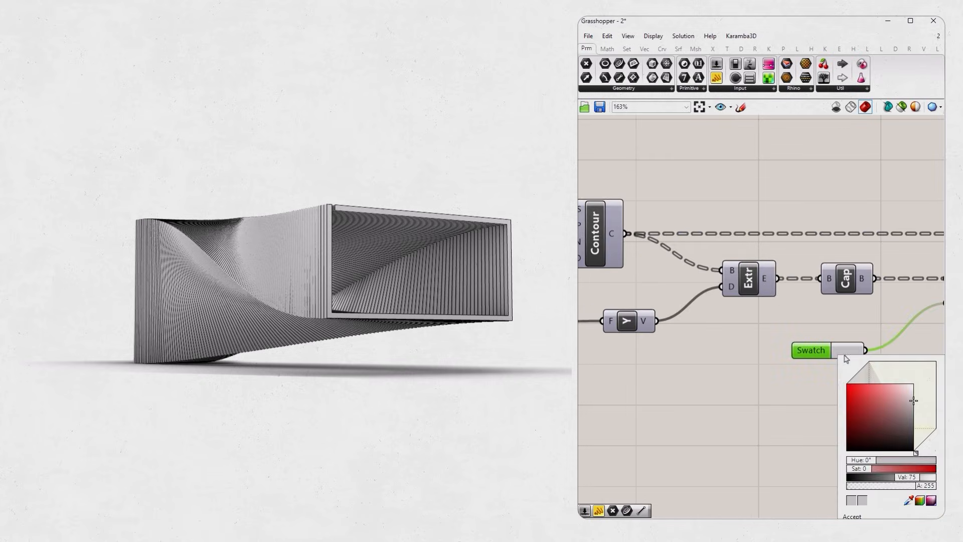
left_click_drag(911, 401, 904, 396)
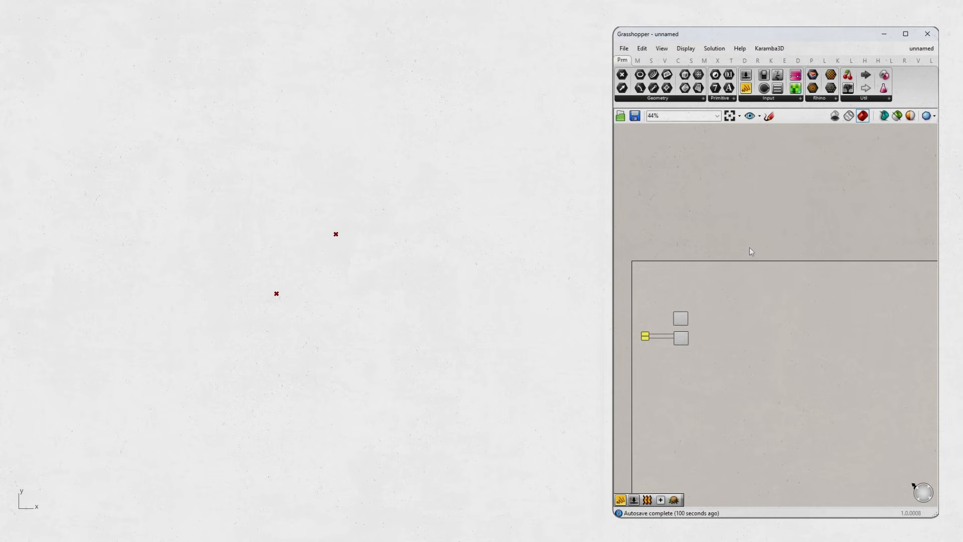
- Move the unconnected Construct Point component away from the wired one and inspect its X, Y and Z inputs
scroll(702, 308, "up", 1)
left_click_drag(681, 317, 707, 301)
scroll(706, 301, "up", 7)
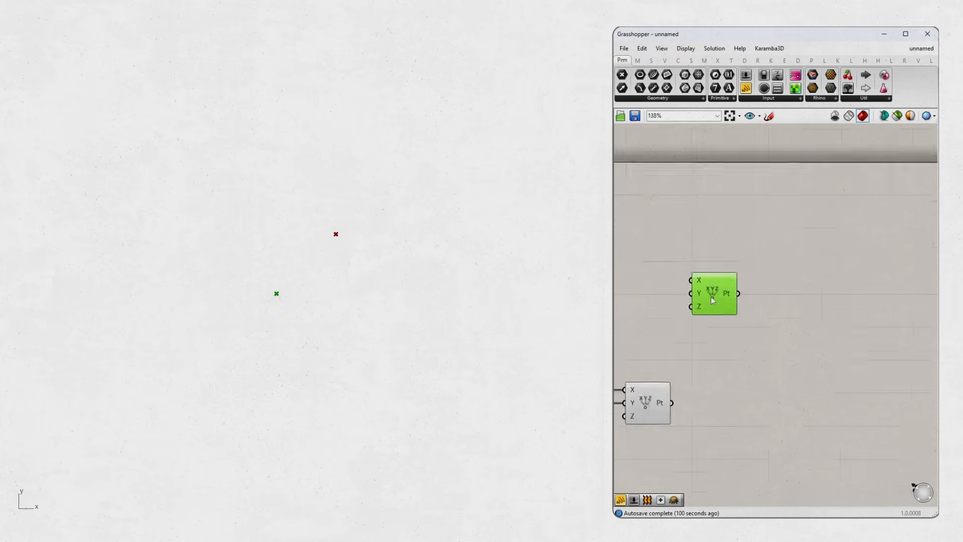
left_click(757, 349)
scroll(753, 283, "down", 1)
right_click_drag(754, 283, 741, 336)
left_click_drag(741, 336, 783, 309)
left_click(733, 346)
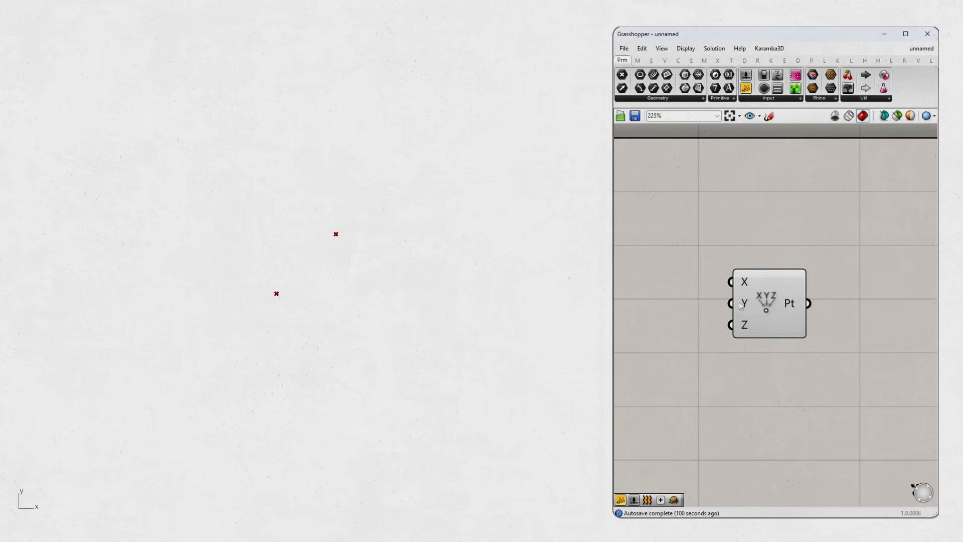
- Place the unconnected Construct Point component directly above the one fed by the two 10 panels
scroll(749, 274, "down", 2)
right_click_drag(742, 277, 781, 274)
left_click_drag(803, 296, 694, 369)
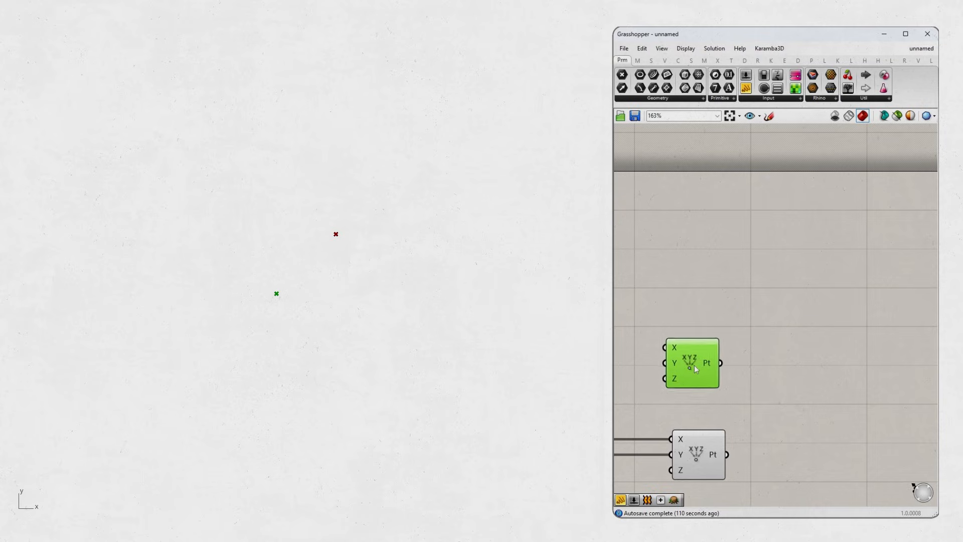
left_click(697, 329)
right_click_drag(693, 348, 778, 252)
scroll(781, 283, "up", 2)
left_click_drag(781, 282, 776, 283)
left_click(777, 402)
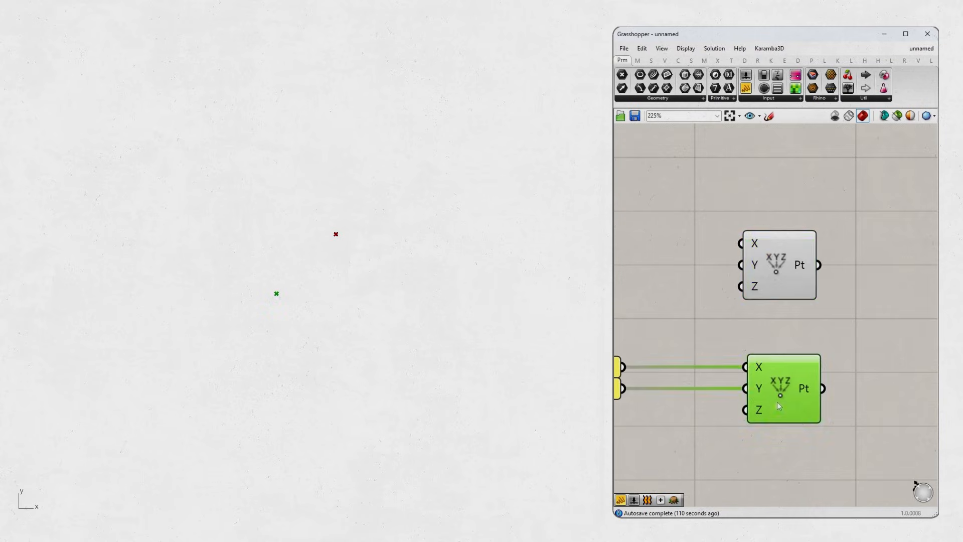
left_click(767, 211)
scroll(778, 288, "down", 2)
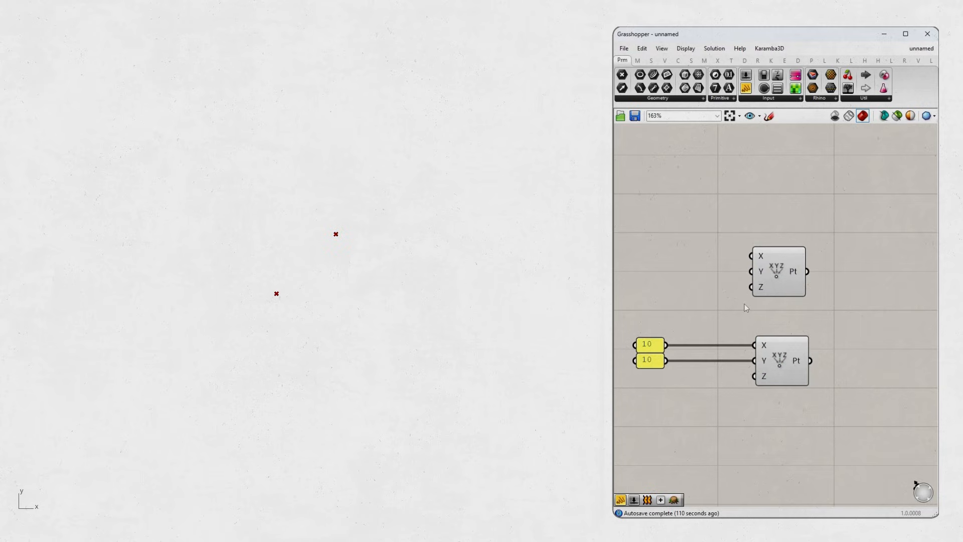
scroll(757, 312, "down", 3)
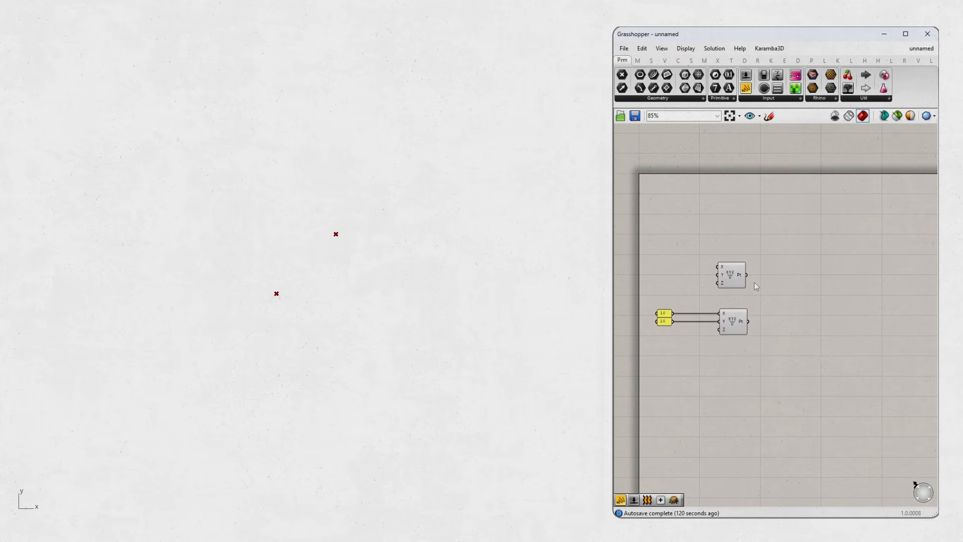
- Move both Construct Point components and their panels together farther into the canvas
left_click_drag(801, 254, 646, 355)
left_click_drag(731, 325, 862, 386)
left_click(836, 335)
- Add a Line component and connect the upper Construct Point to its A input and the lower one to B
right_click_drag(835, 331, 688, 255)
scroll(722, 311, "up", 3)
right_click_drag(767, 304, 777, 281)
scroll(802, 292, "down", 1)
double_click(860, 314)
type("line")
key("Return")
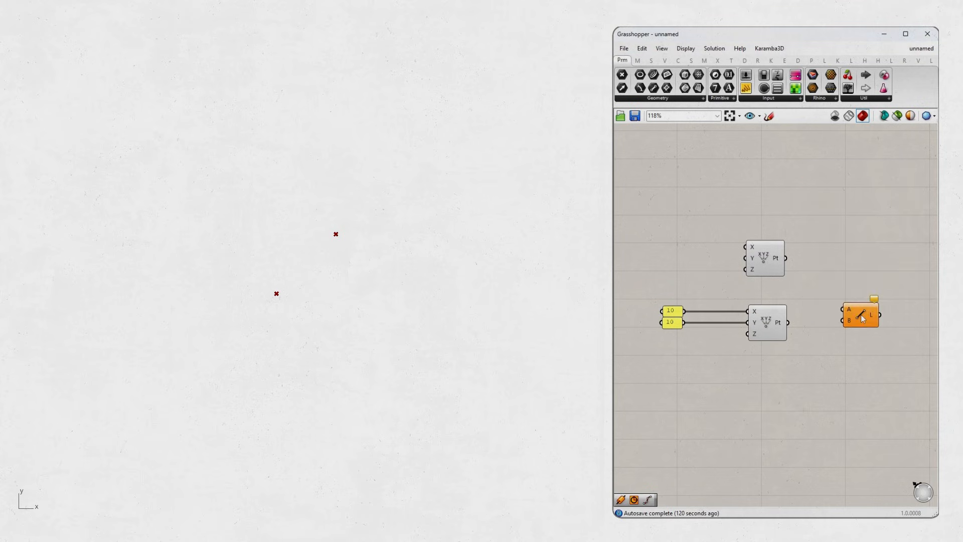
left_click_drag(786, 258, 797, 329)
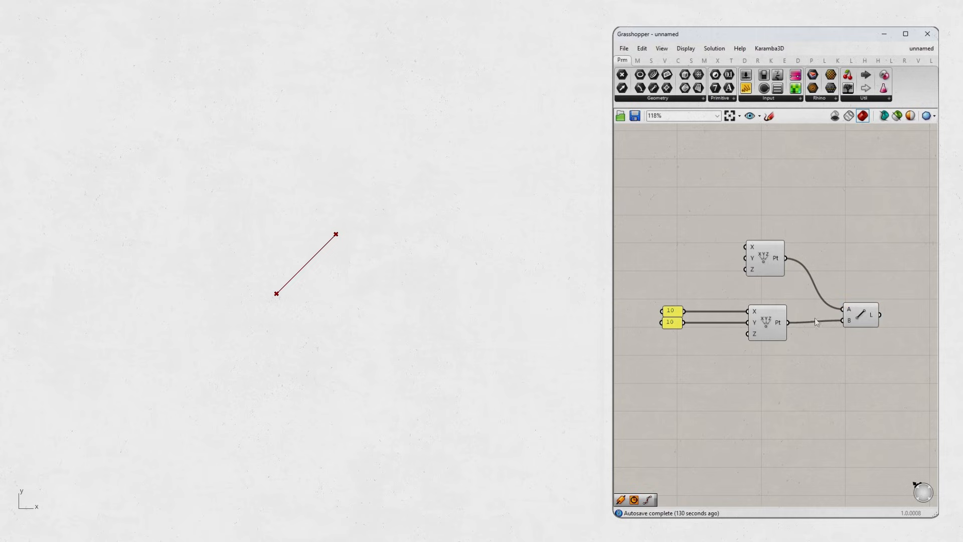
- Examine how the two Construct Point components feed the Line component and the line drawn between the points
left_click(862, 316)
left_click(844, 357)
scroll(844, 336, "up", 2)
scroll(843, 332, "down", 3)
scroll(855, 321, "up", 4)
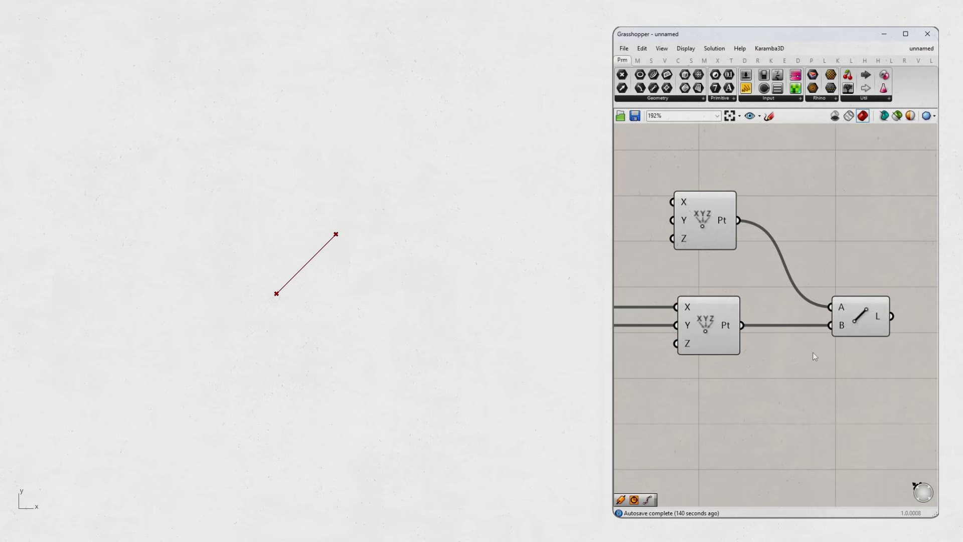
scroll(813, 352, "down", 2)
right_click_drag(836, 333, 858, 337)
left_click(876, 328)
left_click(728, 385)
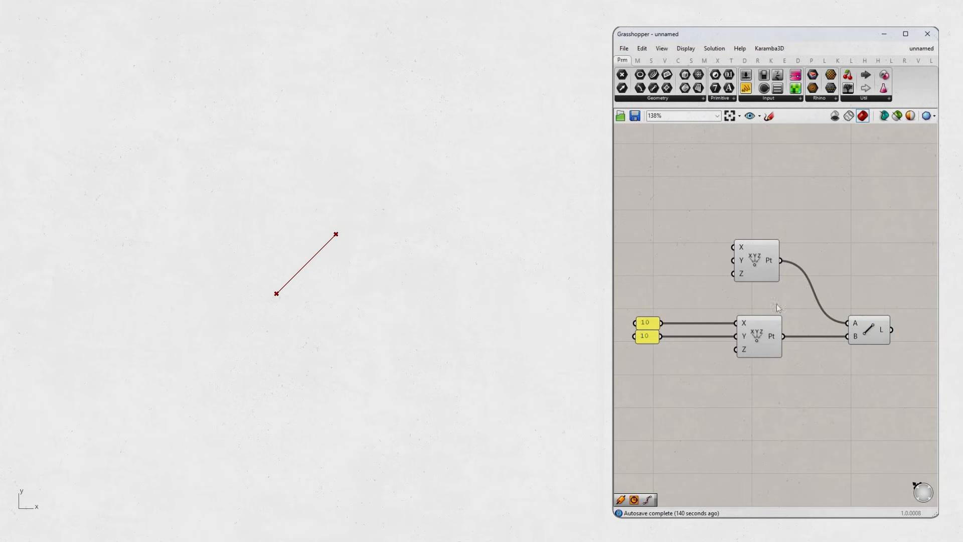
scroll(765, 337, "down", 2)
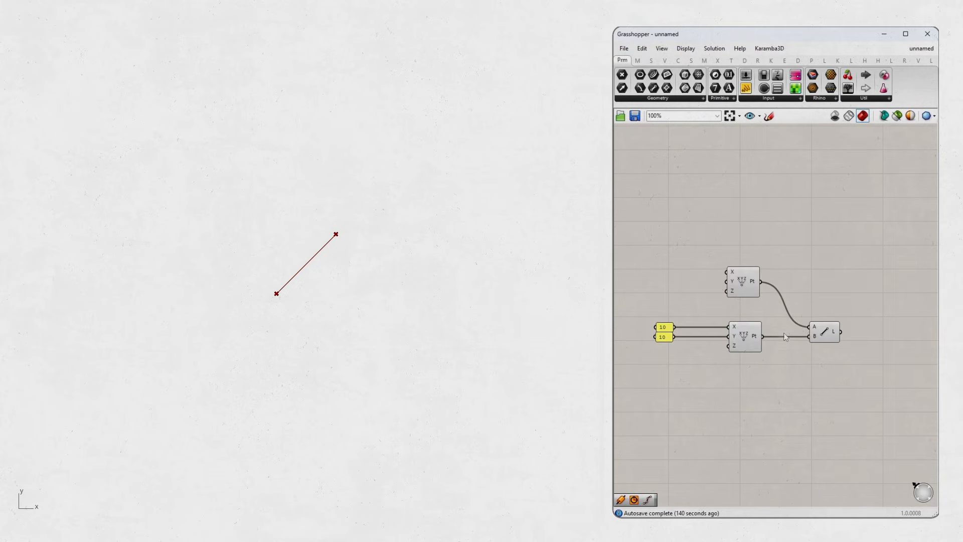
- Delete all the panel, Construct Point and Line components together, and undo the deletion
left_click_drag(871, 249, 653, 372)
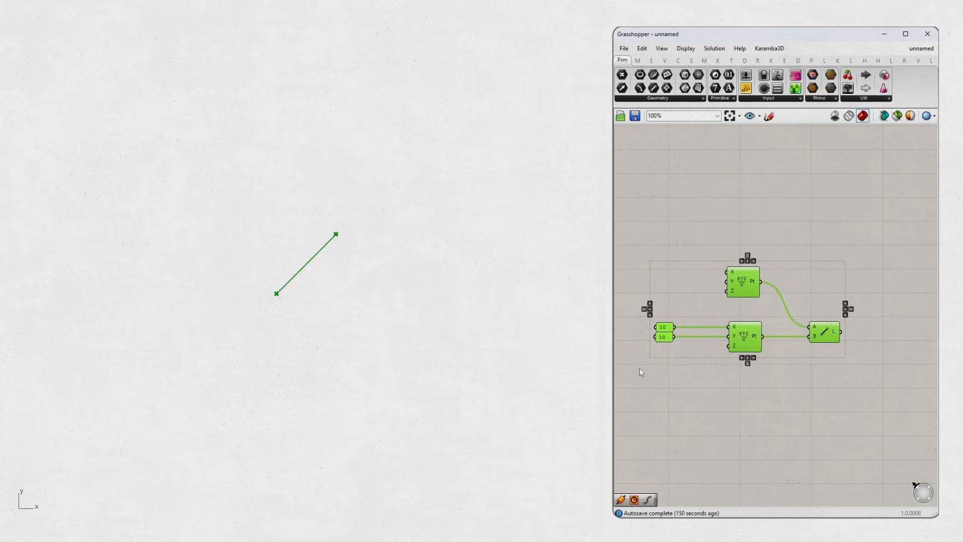
key("Delete")
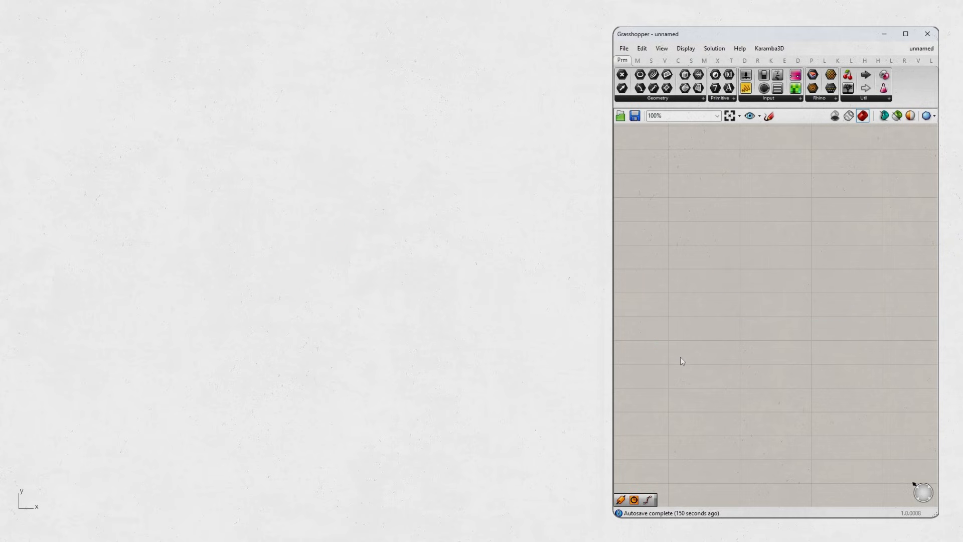
key("ctrl+z")
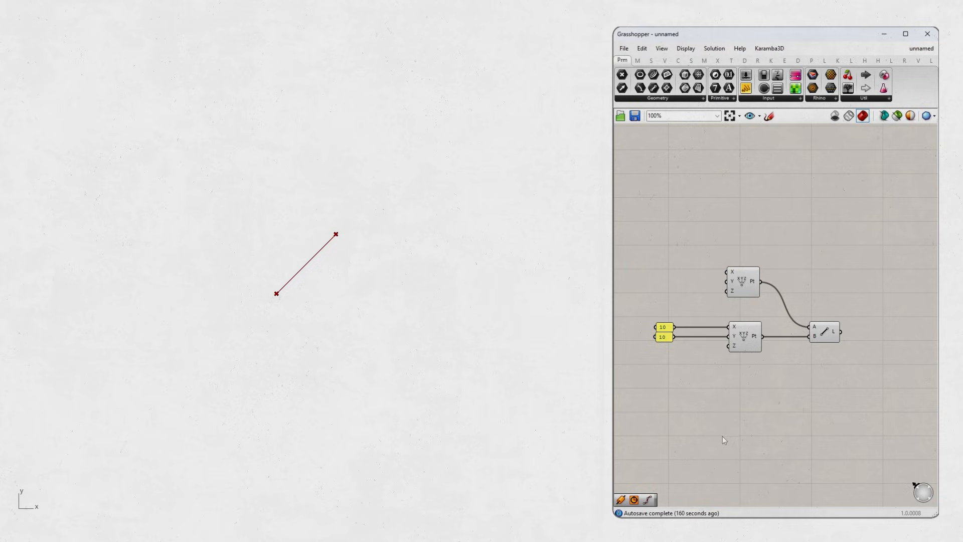
left_click(829, 335)
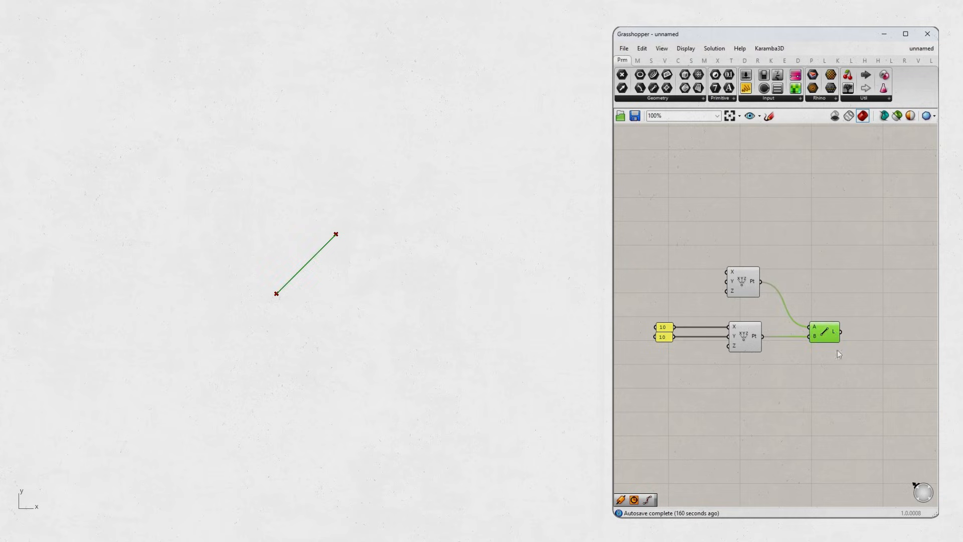
scroll(821, 335, "up", 2)
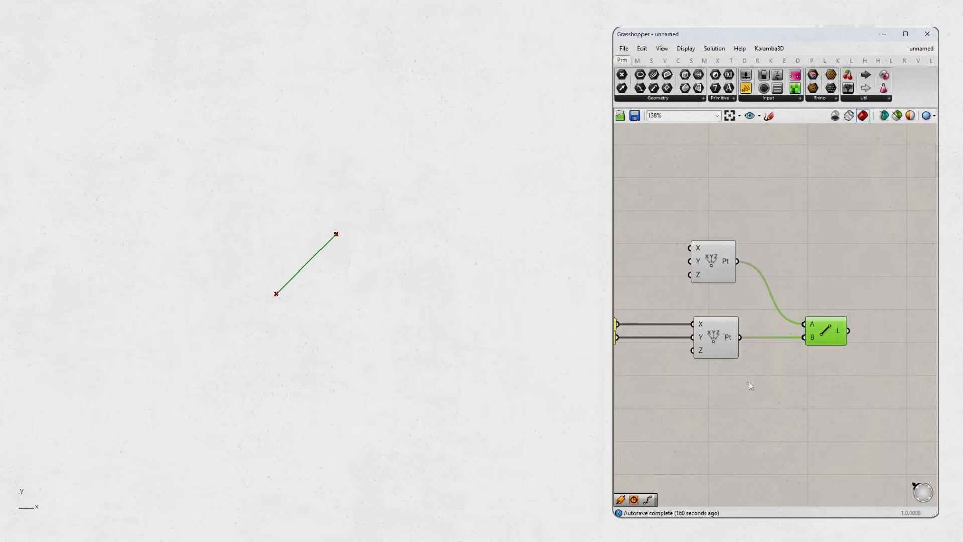
scroll(782, 365, "down", 1)
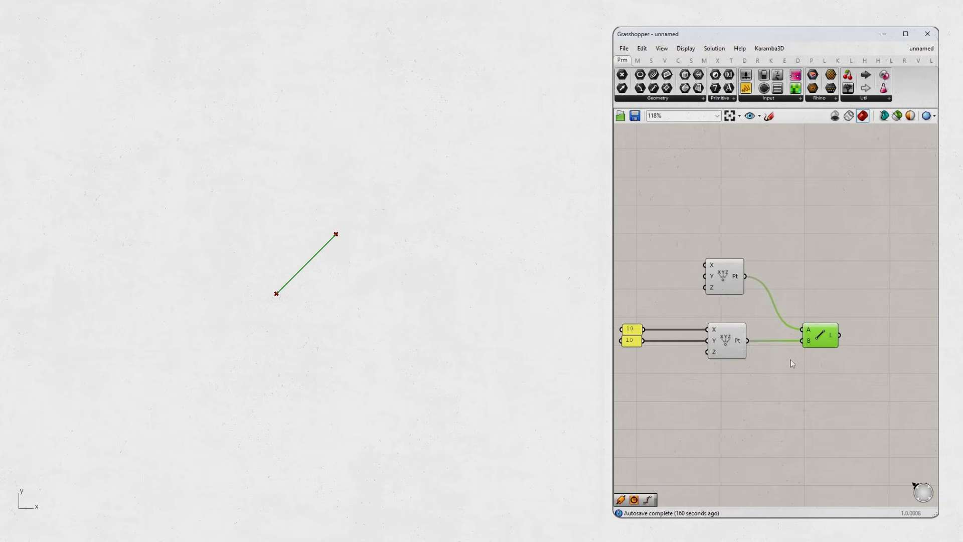
left_click(819, 357)
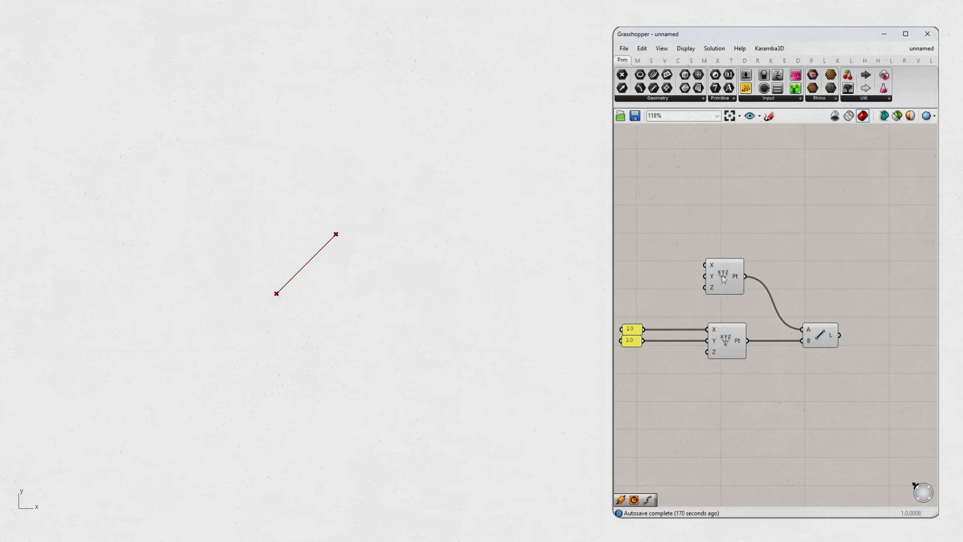
- Add a Pipe component beside the Line component and connect the line output to its C input
double_click(812, 270)
type("pipe")
key("Return")
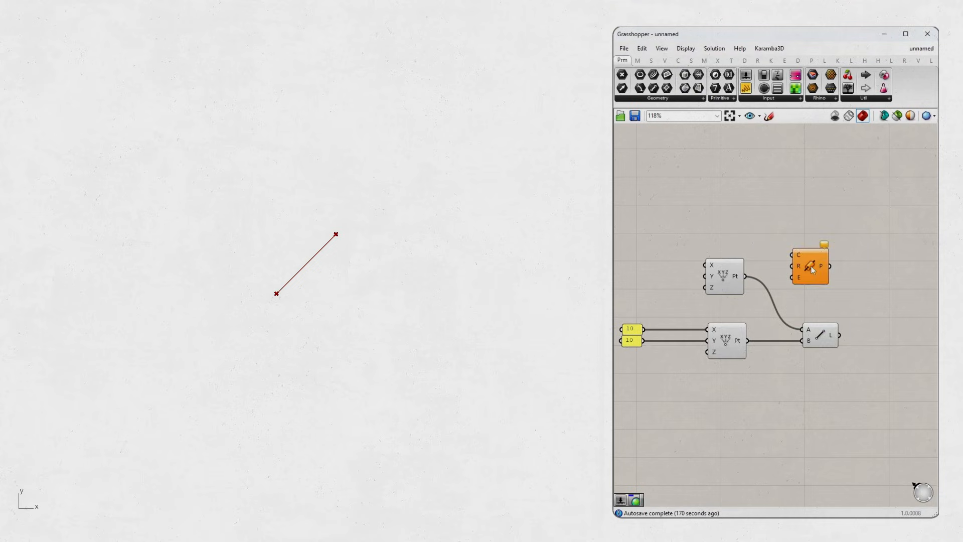
left_click_drag(841, 335, 908, 276)
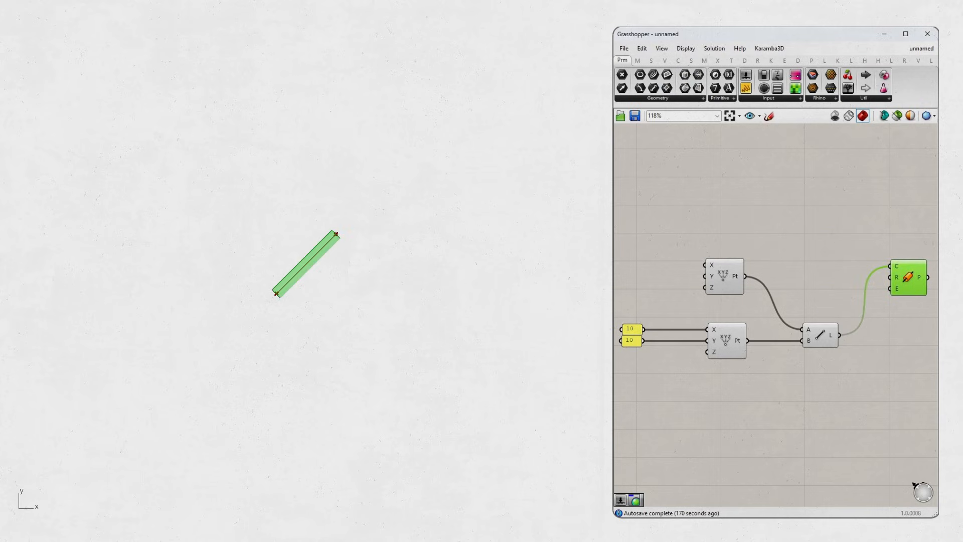
- Switch the Rhino viewport to the Perspective view and inspect the pipe in 3D
right_click(5, 41)
mouse_move(59, 284)
left_click(161, 367)
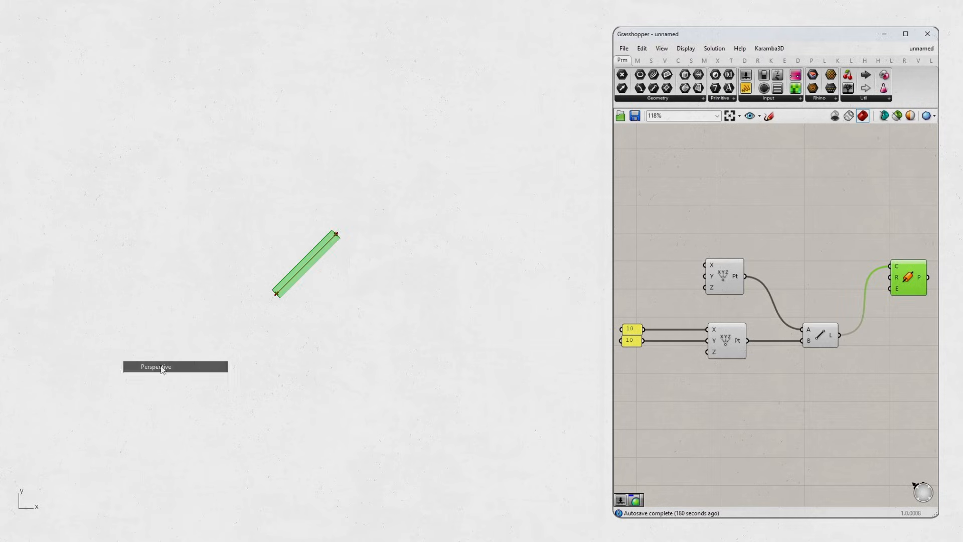
right_click_drag(274, 328, 326, 327)
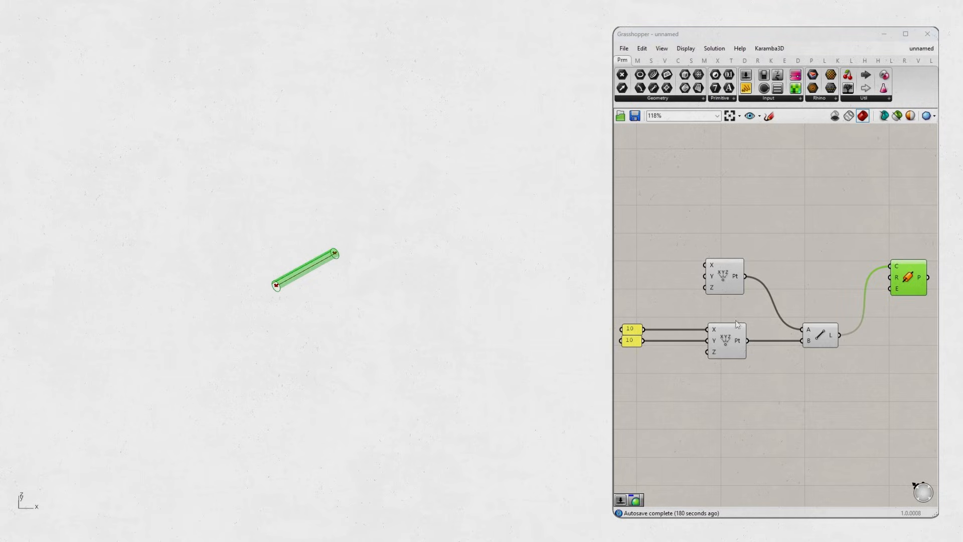
- Show the full list of Geometry parameter components
scroll(737, 323, "down", 3)
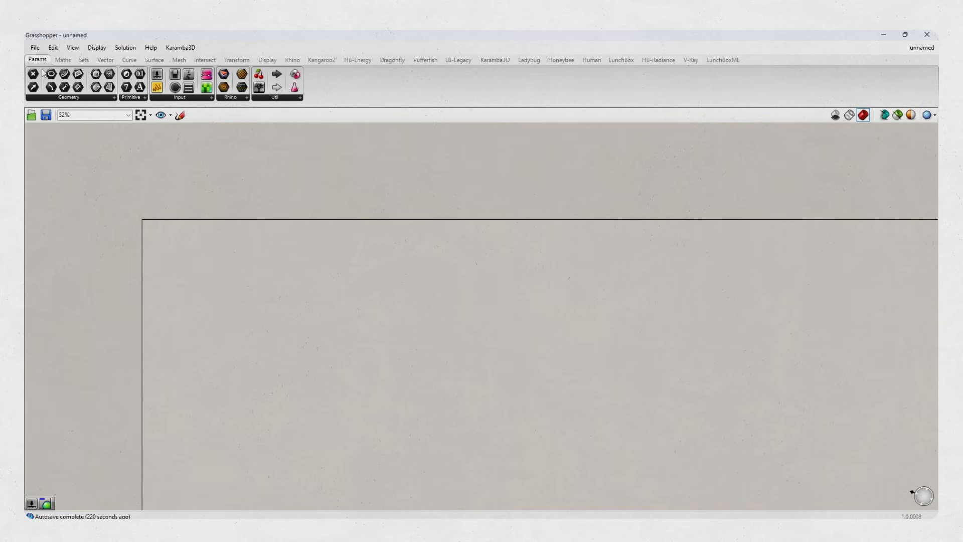
left_click(88, 99)
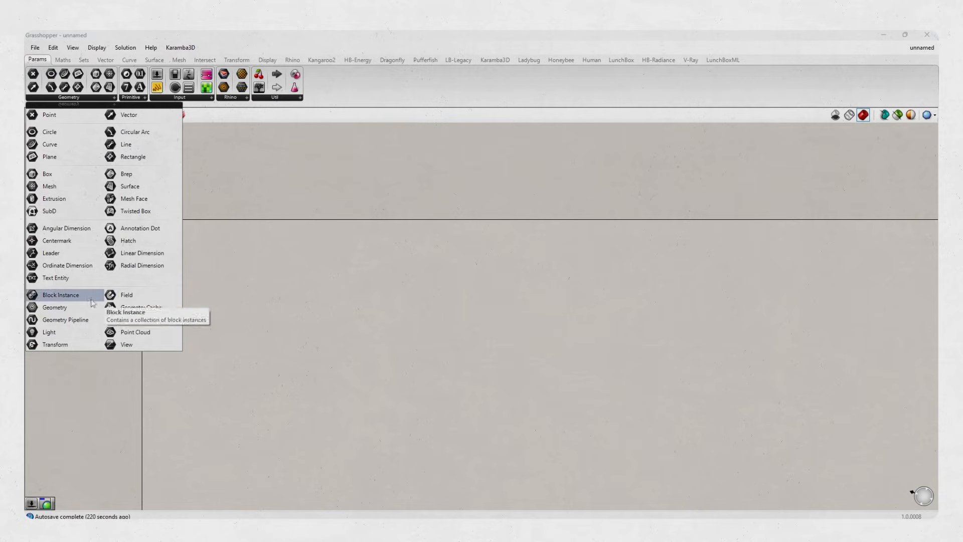
- Browse the Maths, Curve and Surface component categories, including the full list of Maths components
left_click(62, 60)
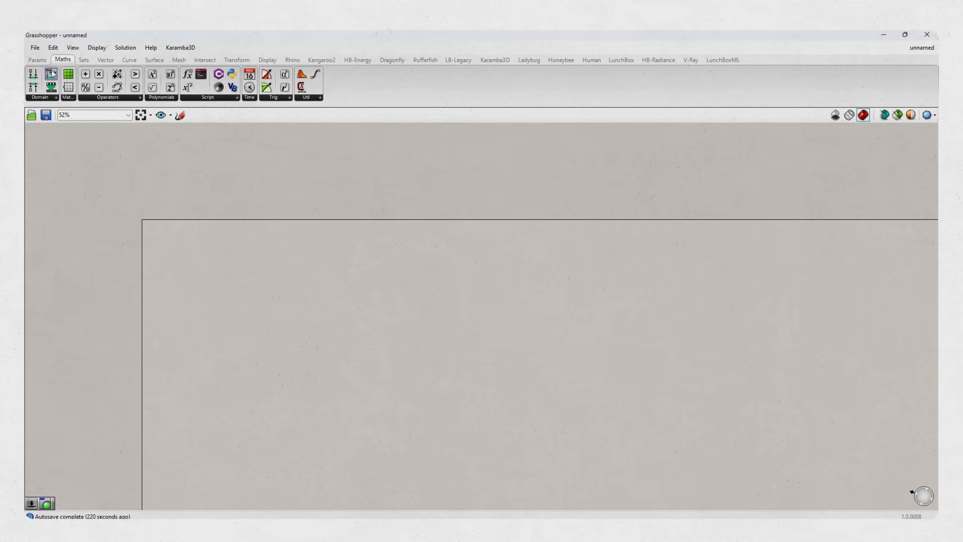
left_click(115, 98)
left_click(130, 61)
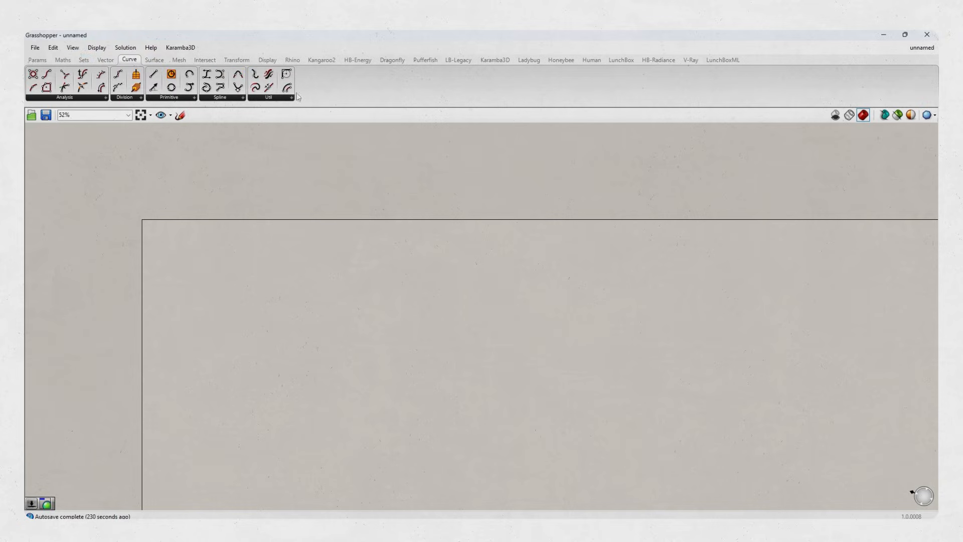
left_click(154, 59)
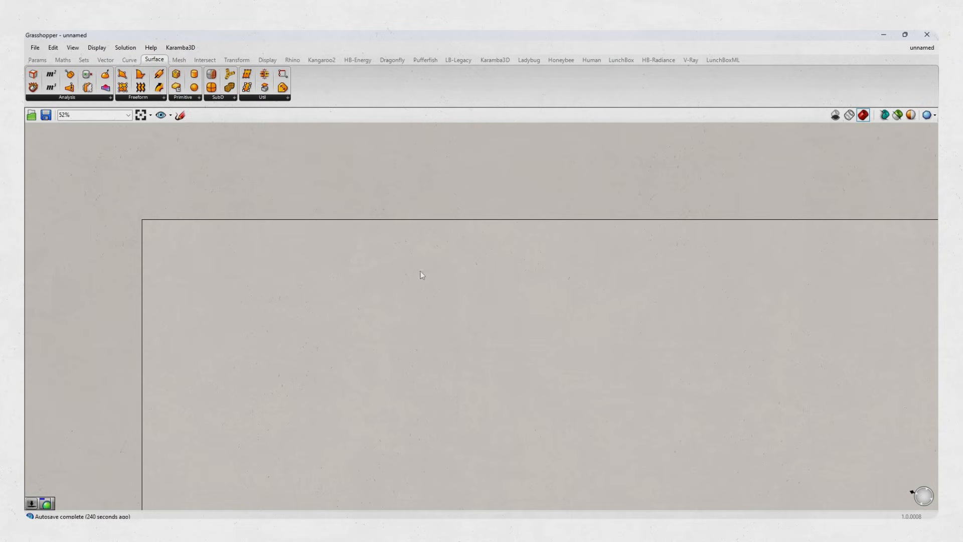
right_click_drag(367, 320, 292, 268)
scroll(372, 289, "up", 2)
scroll(372, 290, "down", 3)
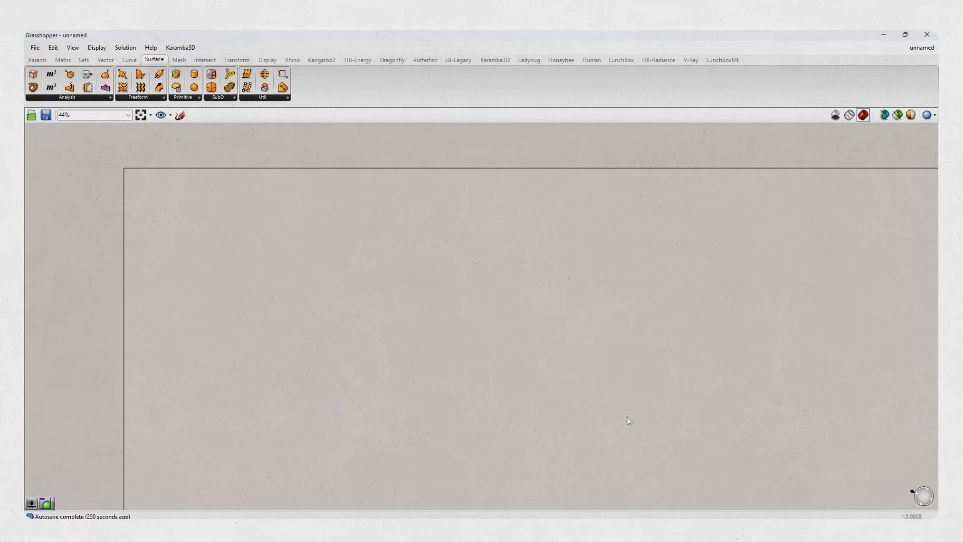
scroll(218, 289, "up", 2)
right_click_drag(288, 297, 299, 331)
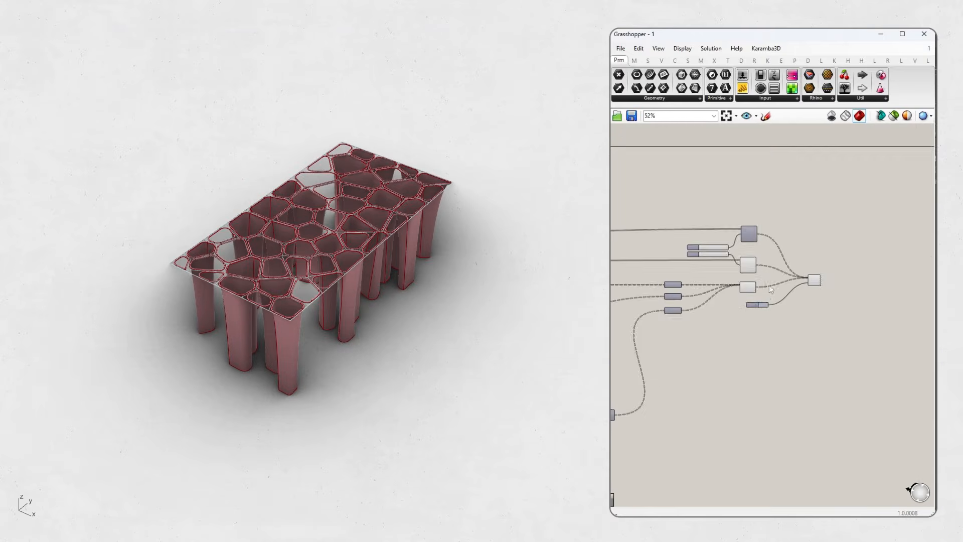
- Bake the preview component fed by the pipes, loft and swatch using the default attributes, and close the Grasshopper window
scroll(801, 277, "up", 4)
right_click(822, 279)
left_click(835, 332)
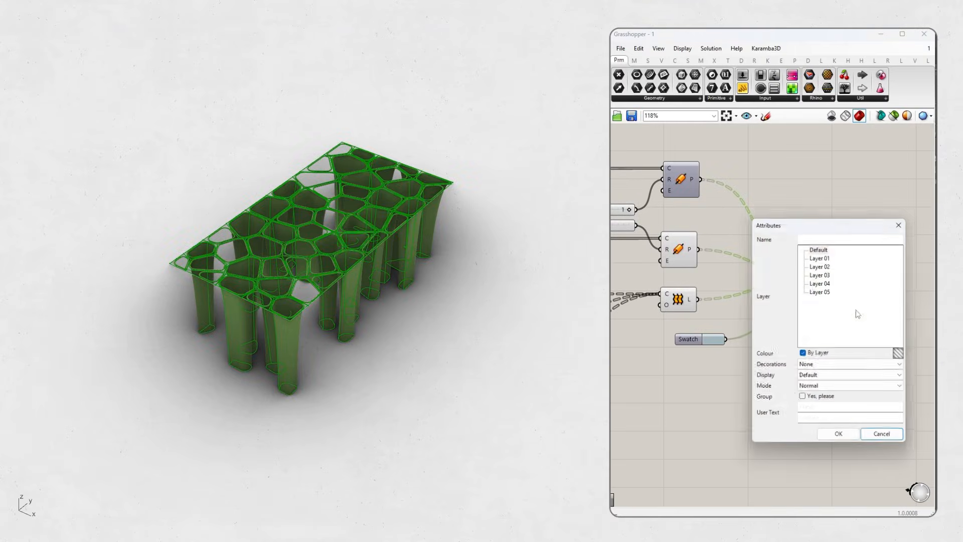
left_click(838, 436)
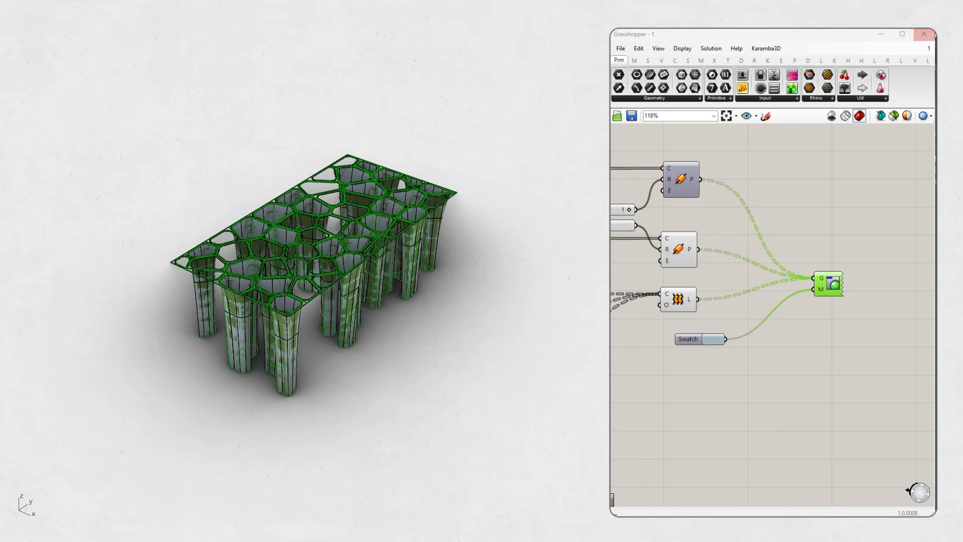
left_click(924, 33)
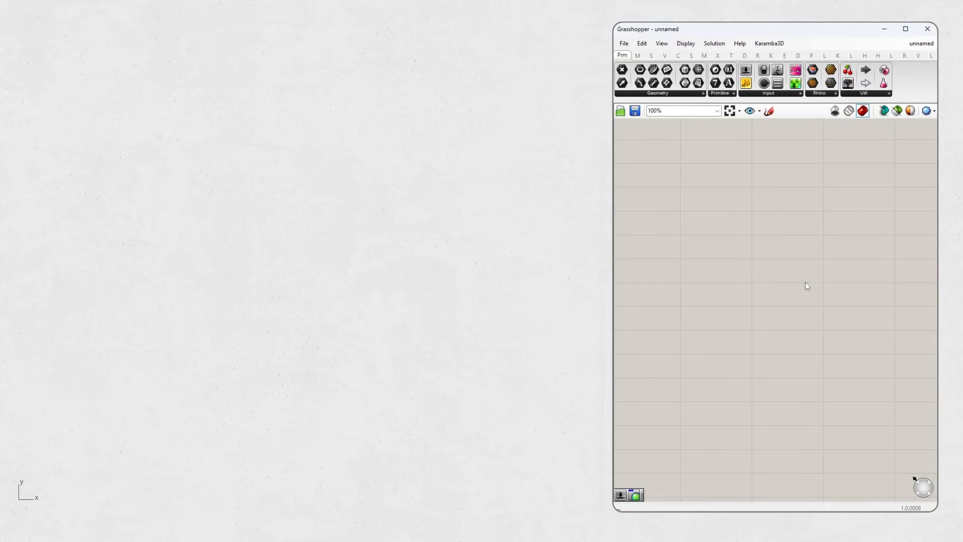
- Search for "constru" and add a Construct Point component to the empty canvas
double_click(772, 287)
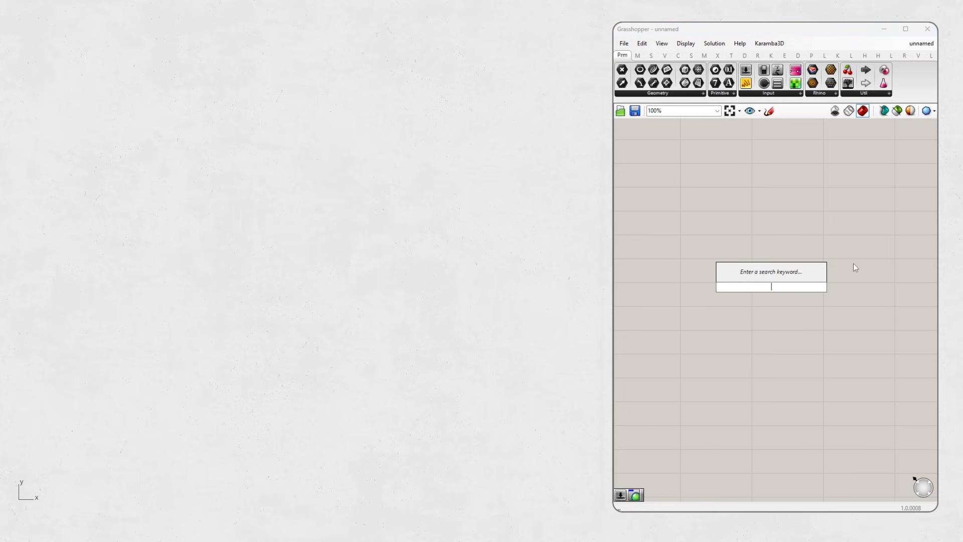
type("const")
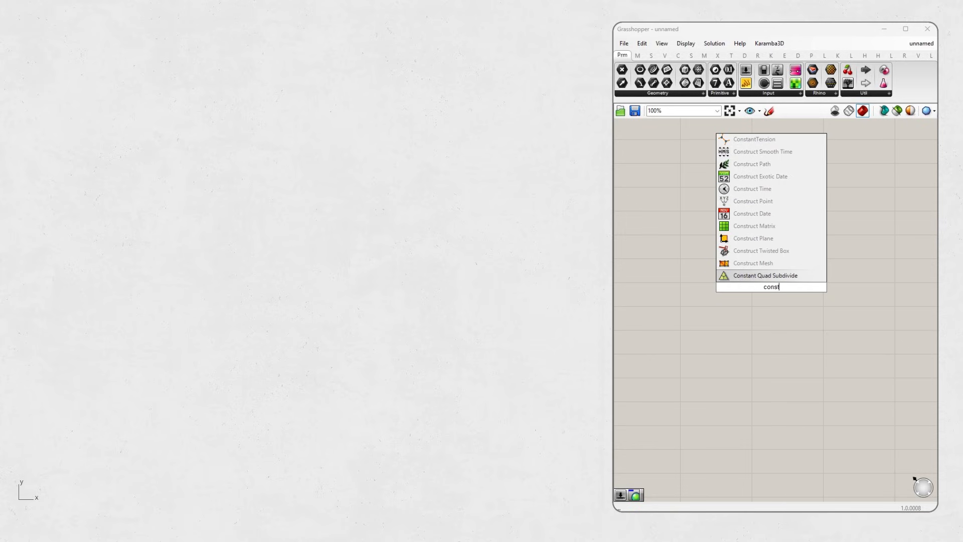
type("ru")
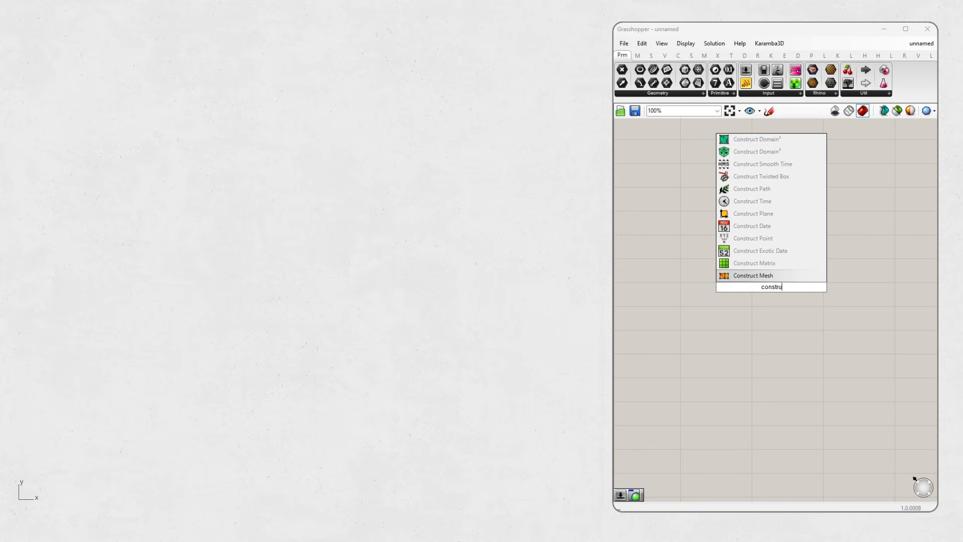
key("Up")
key("Up")
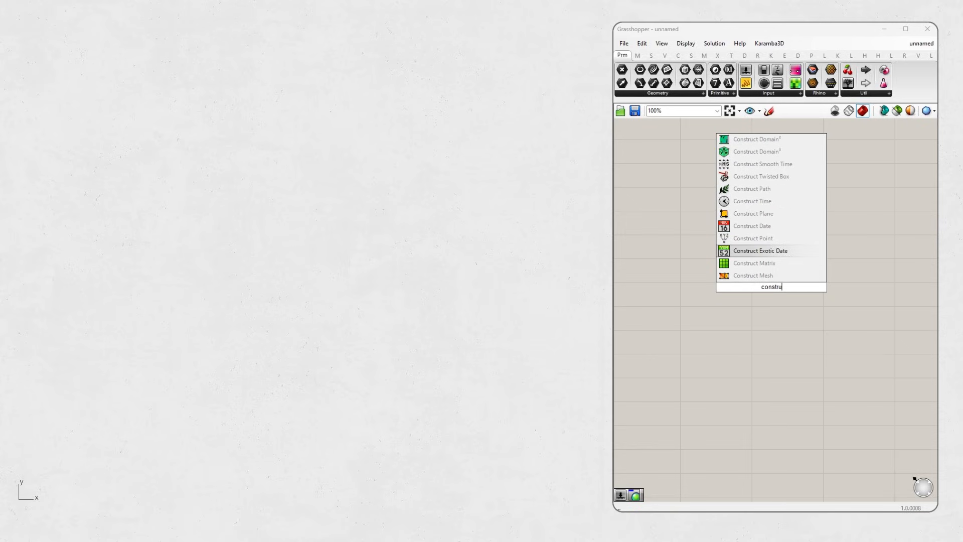
key("Up")
key("Return")
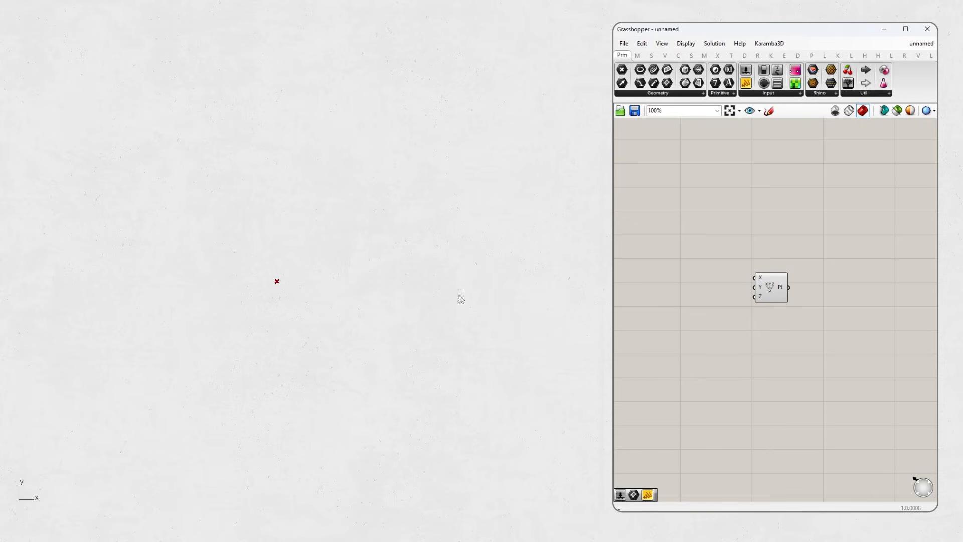
- Examine the Construct Point component's X, Y and Z inputs, its Pt output and its description
scroll(788, 303, "up", 5)
right_click_drag(804, 308, 785, 298)
scroll(785, 297, "down", 1)
right_click_drag(710, 259, 763, 273)
scroll(726, 277, "down", 1)
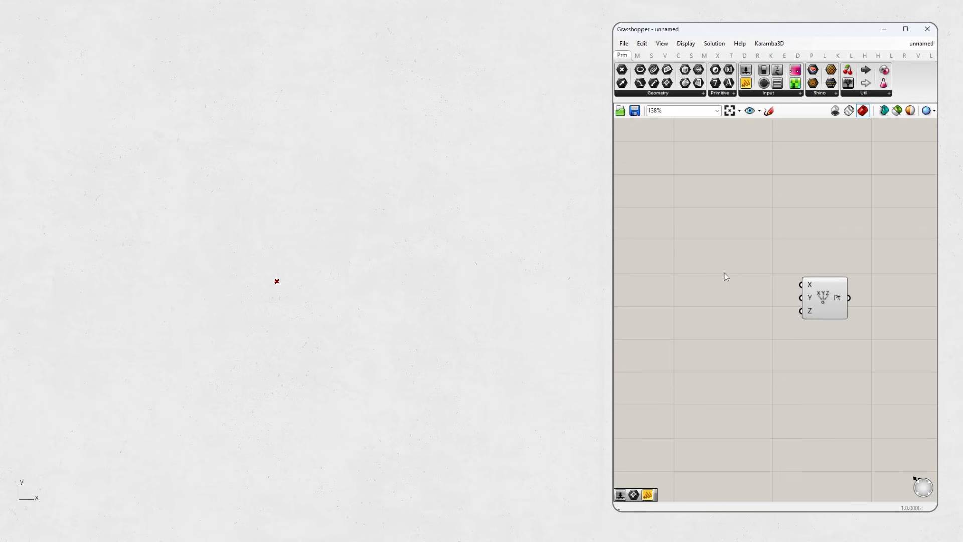
double_click(675, 245)
scroll(791, 301, "up", 3)
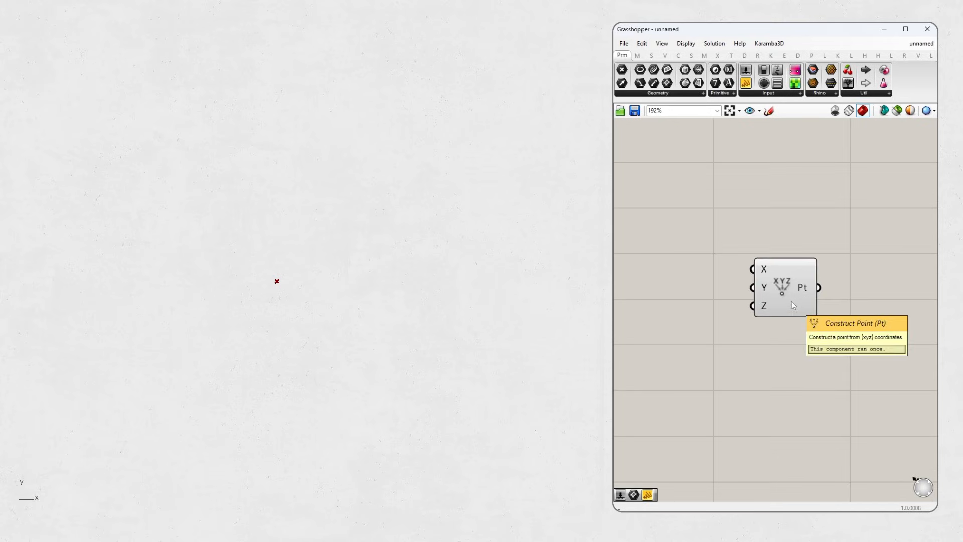
scroll(791, 300, "down", 3)
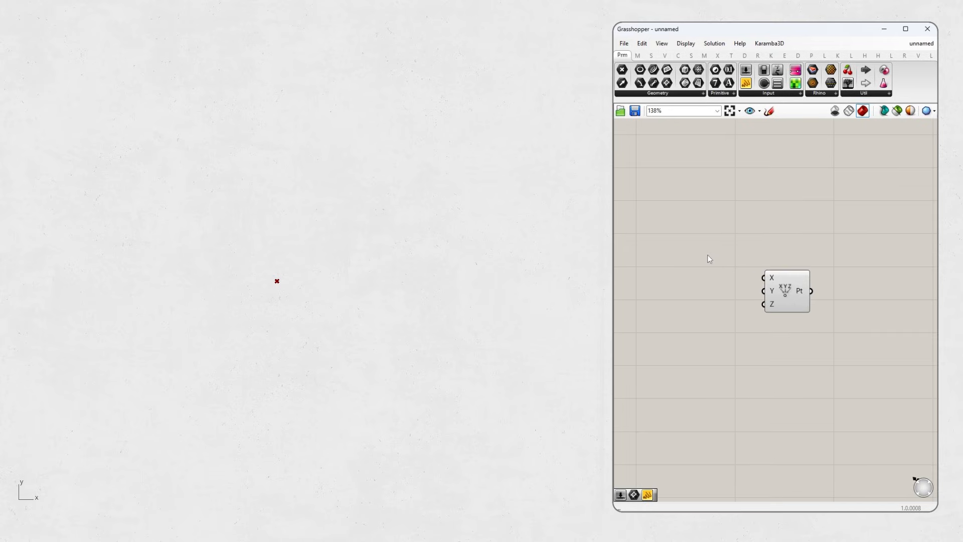
right_click_drag(428, 310, 436, 310)
- Add a number slider with value 15 and connect it to the Construct Point's X input
double_click(673, 234)
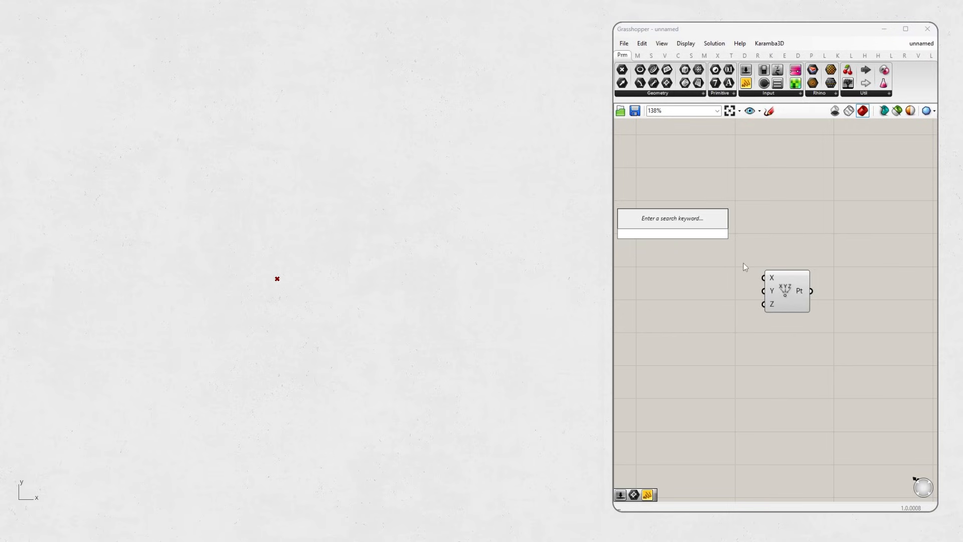
type("15")
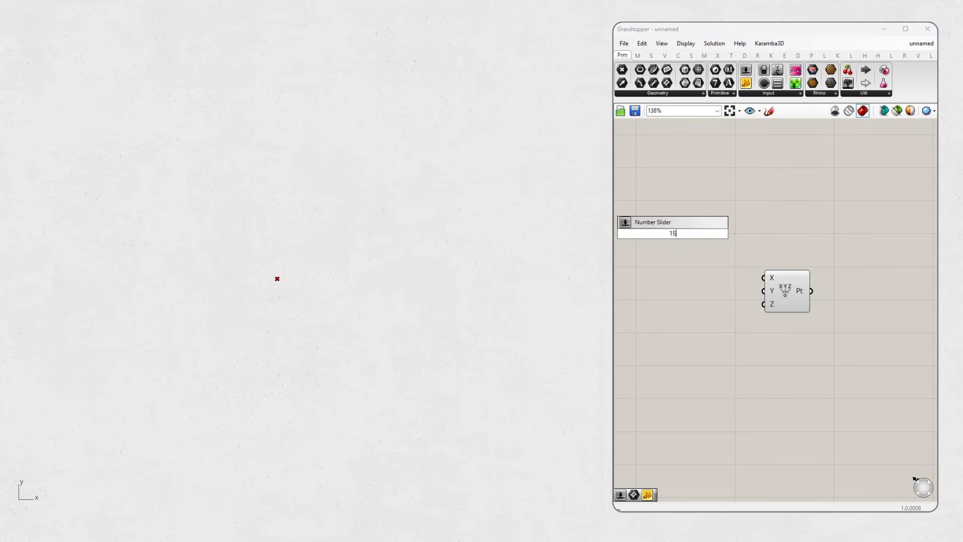
key("Return")
left_click_drag(726, 233, 842, 250)
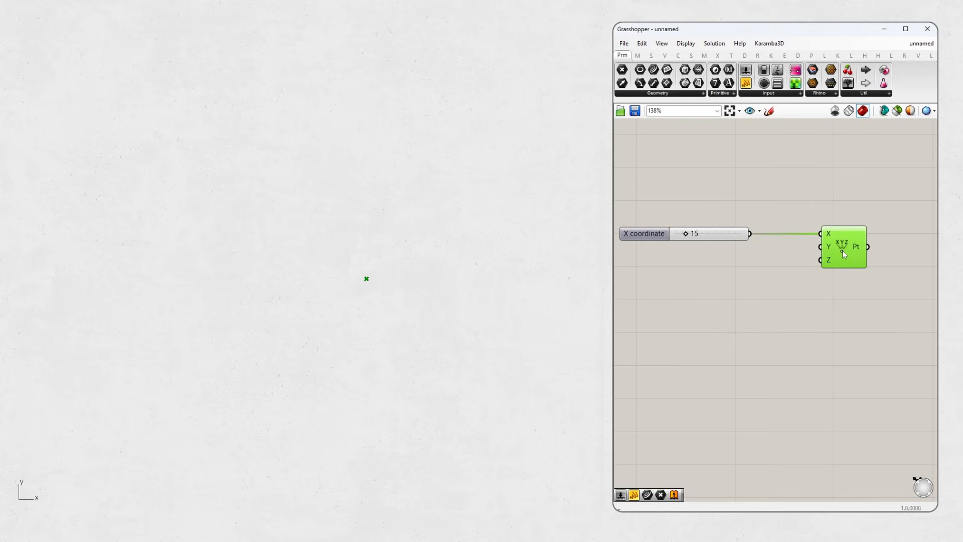
- Add a number slider with value 25, connect it to the Y input and place it directly beneath the X coordinate slider
double_click(723, 300)
type("25")
key("Return")
left_click_drag(777, 300, 820, 246)
left_click_drag(692, 301, 642, 248)
left_click(655, 281)
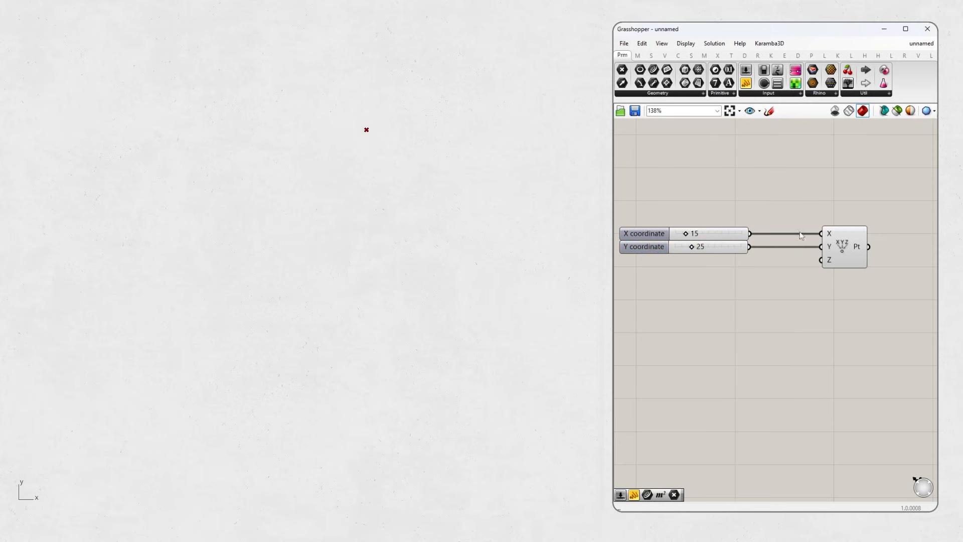
- Check the X coordinate slider's settings, and move the point by setting the X slider to 26 and the Y slider to 24
right_click_drag(389, 216, 336, 285)
left_click_drag(689, 234, 691, 258)
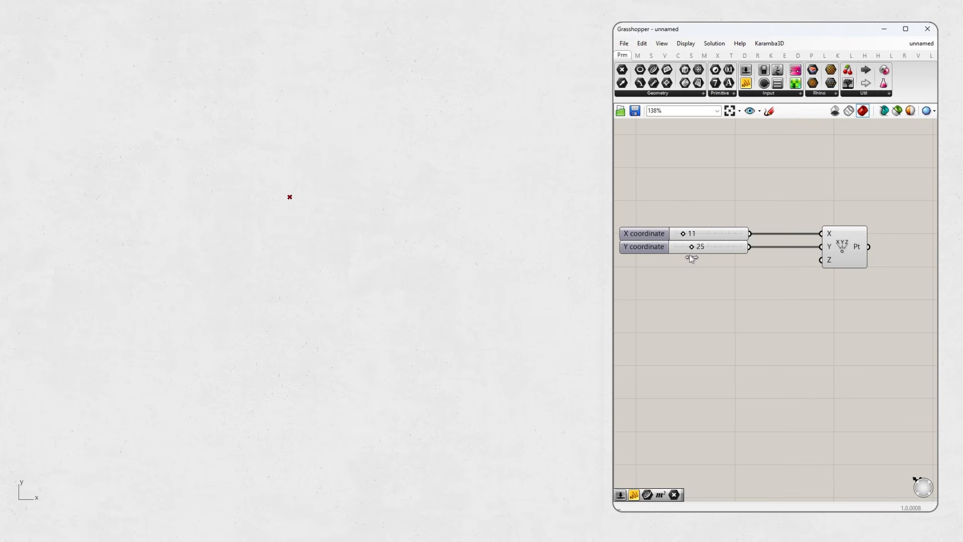
double_click(655, 234)
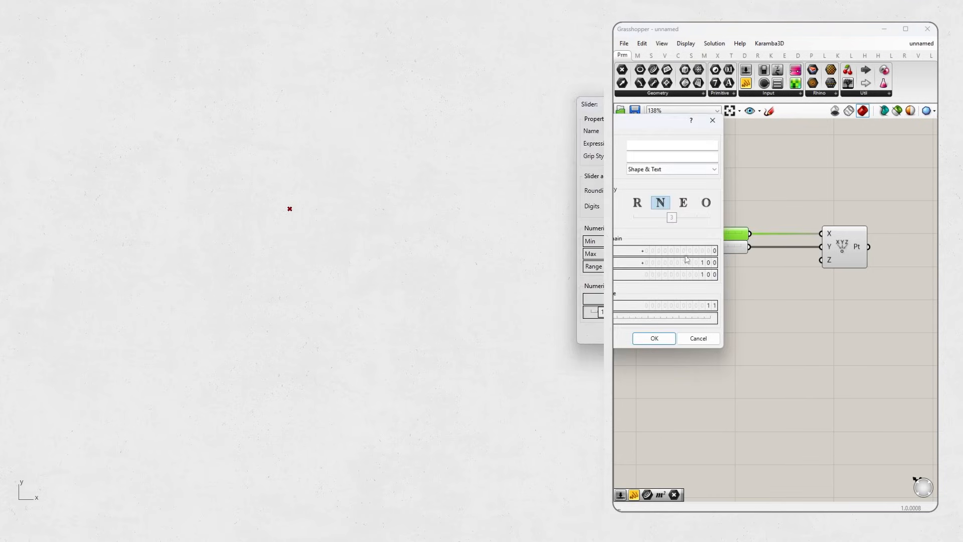
left_click(712, 119)
right_click_drag(670, 250, 701, 275)
mouse_move(706, 275)
left_mouse_down()
mouse_move(715, 273)
mouse_move(696, 266)
mouse_move(706, 269)
left_mouse_up()
- Switch the Rhino viewport to the Perspective view and set the X coordinate to 6 and the Y coordinate to 12
left_click(21, 25)
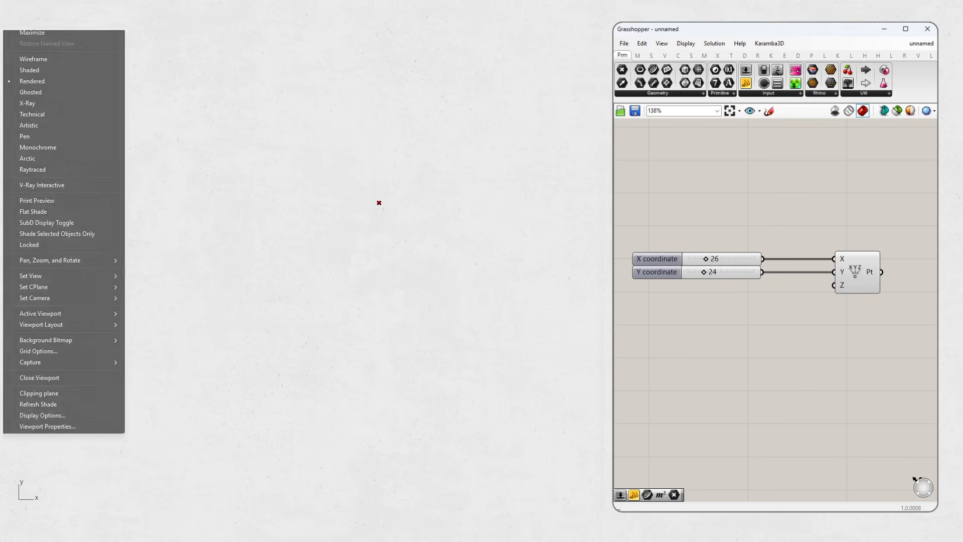
mouse_move(44, 277)
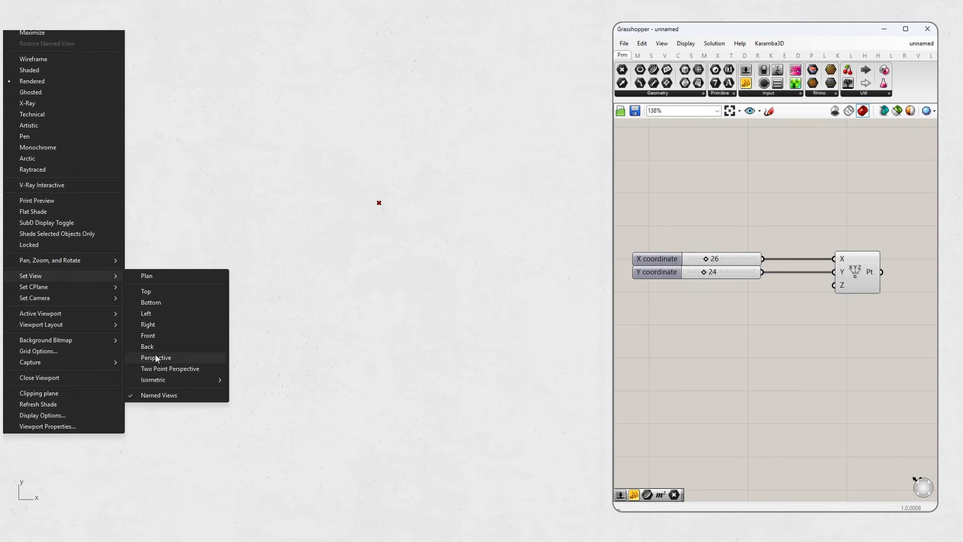
left_click(155, 357)
left_click_drag(709, 262, 692, 285)
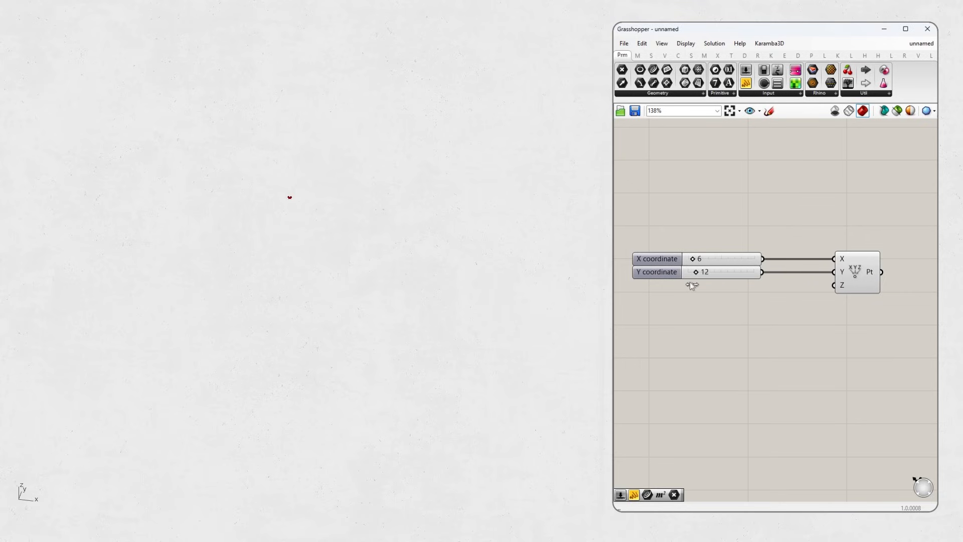
- Move the X coordinate slider slightly upward to leave a gap above the Y coordinate slider
scroll(787, 295, "down", 3)
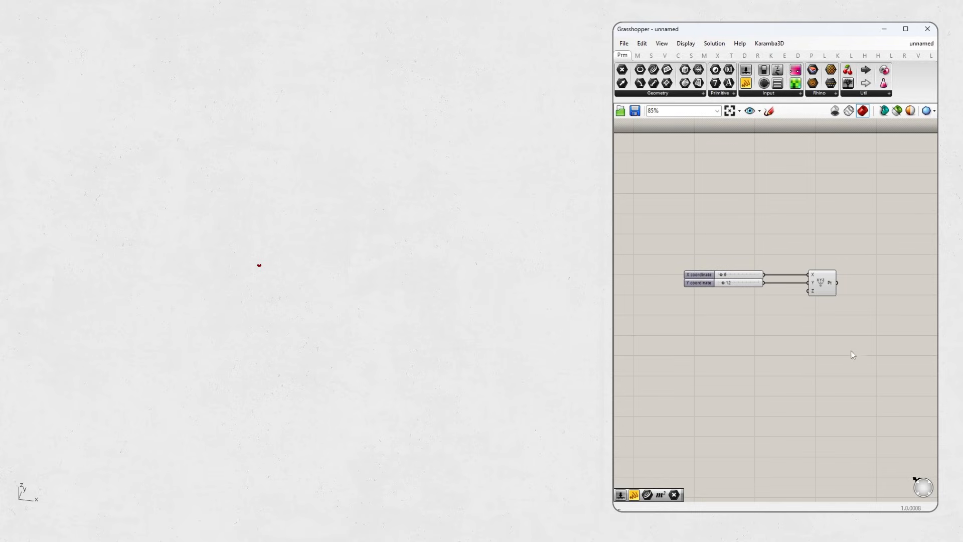
scroll(815, 298, "up", 2)
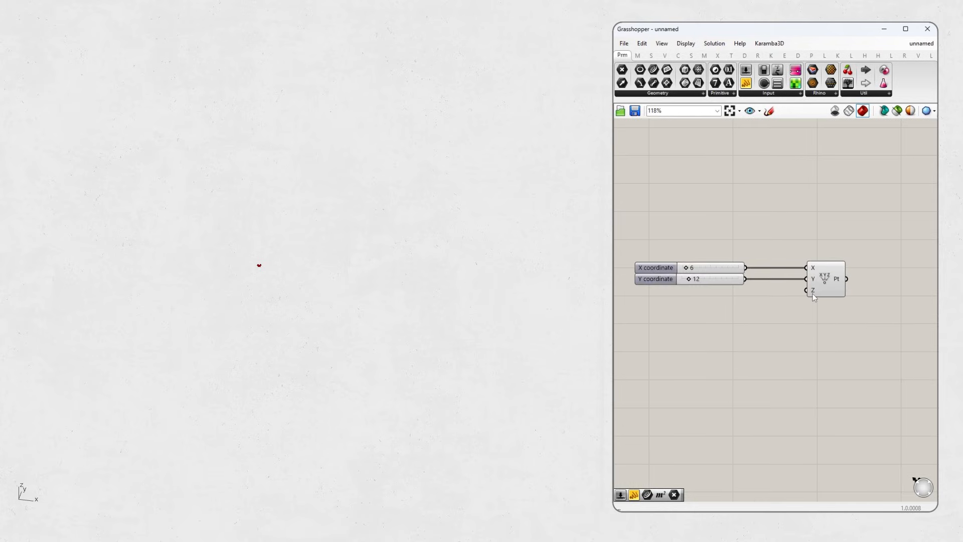
scroll(813, 297, "up", 1)
left_click_drag(627, 266, 627, 254)
left_click(814, 317)
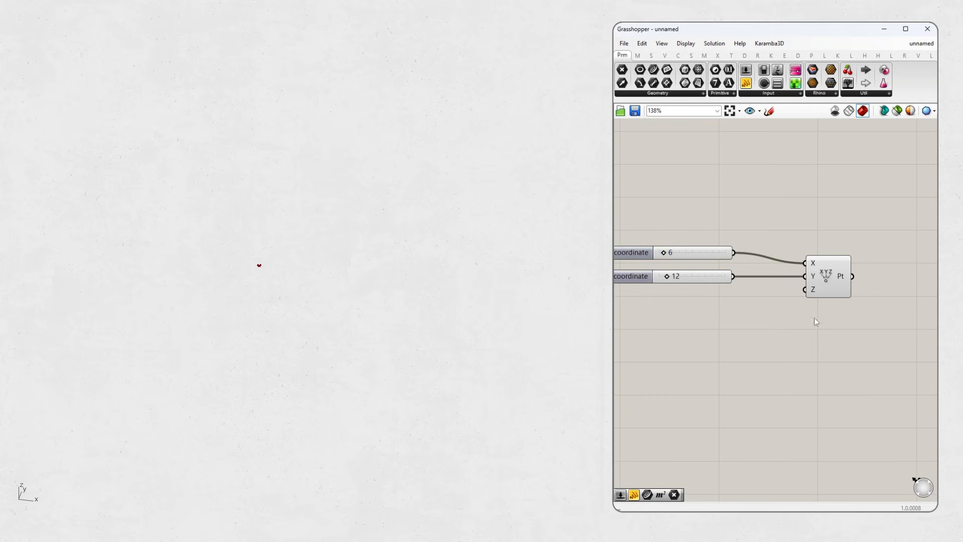
- Add a Circle component to the canvas, below and beyond the Construct Point component
scroll(817, 314, "down", 1)
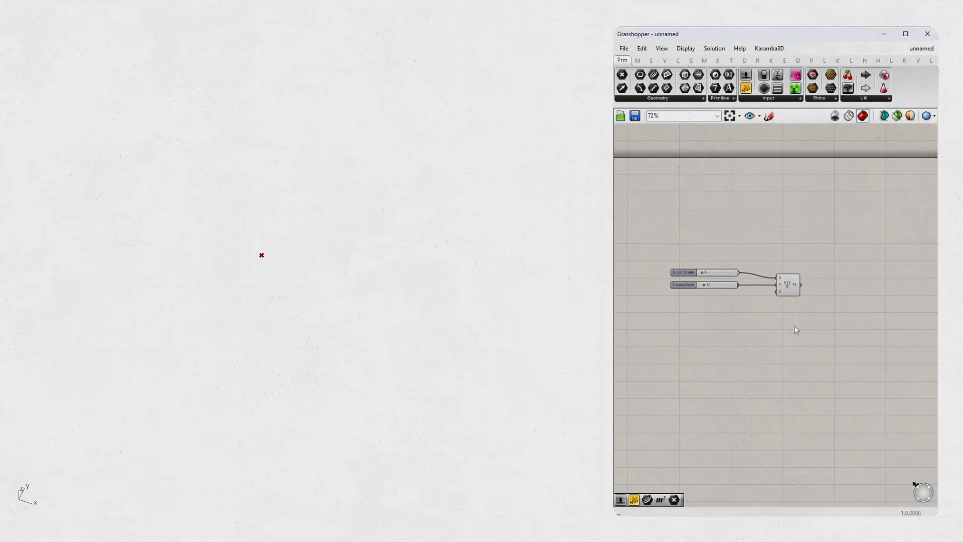
scroll(794, 326, "up", 2)
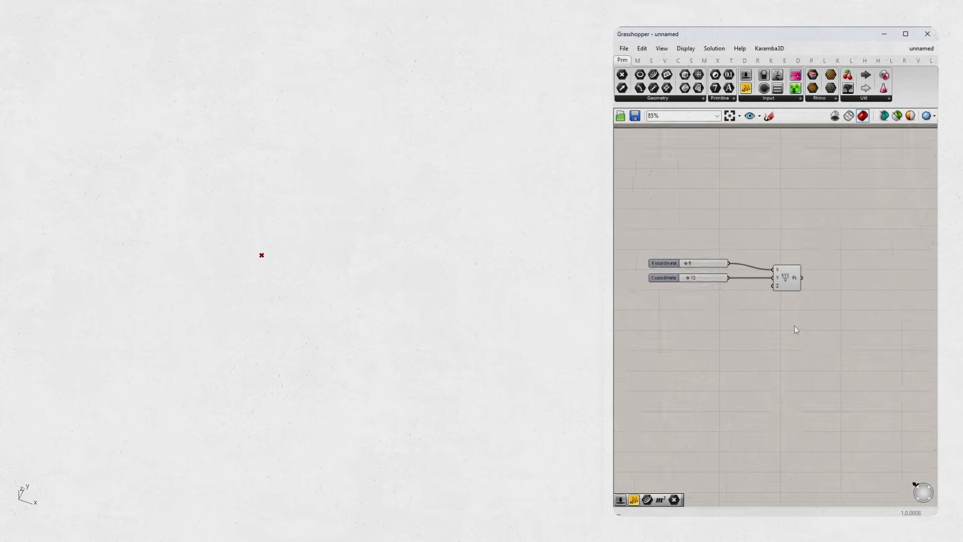
right_click_drag(784, 300, 782, 309)
scroll(799, 318, "down", 2)
right_click_drag(849, 340, 820, 314)
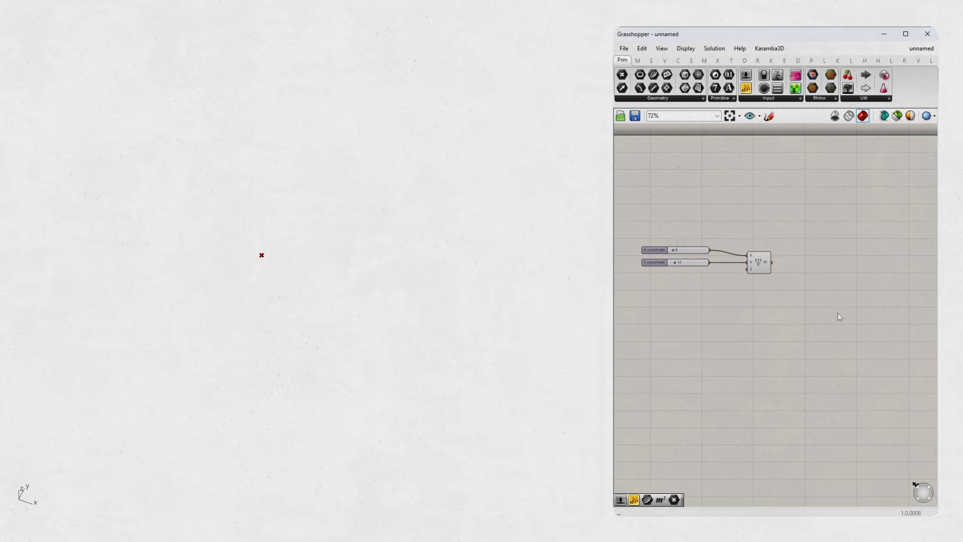
double_click(838, 313)
type("circle")
key("Return")
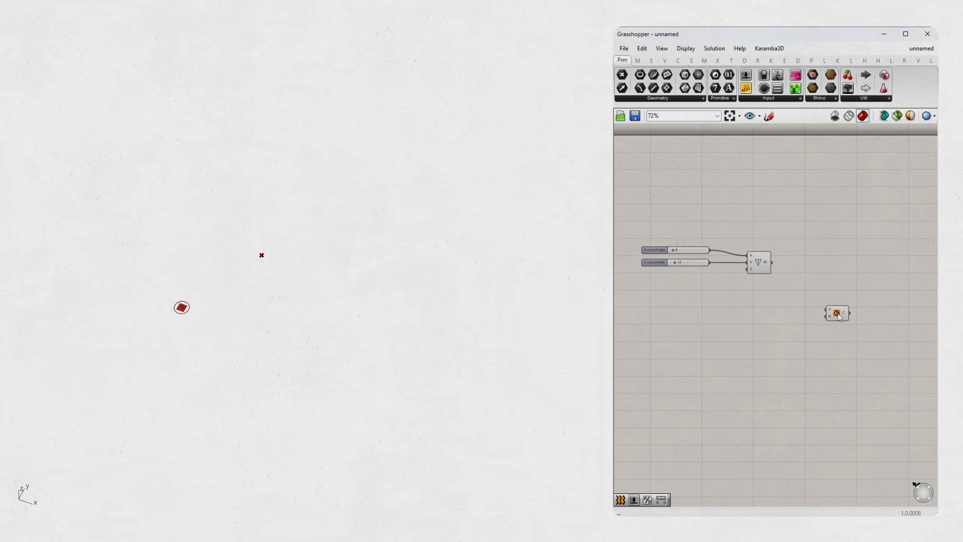
- Connect the Construct Point's Pt output to the Circle's P input and view the circle around the point up close
scroll(827, 324, "up", 4)
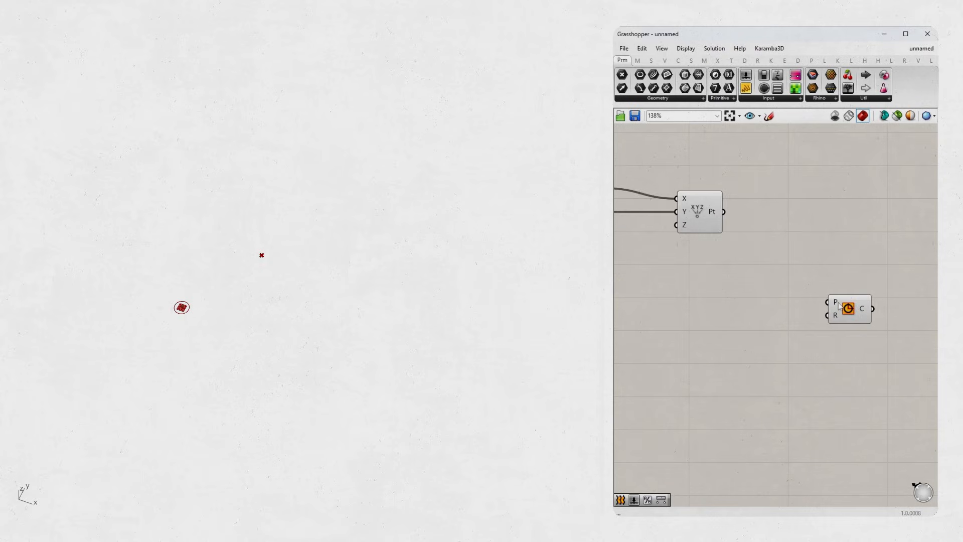
left_click_drag(724, 211, 841, 289)
right_click_drag(279, 252, 270, 252)
scroll(258, 257, "up", 5)
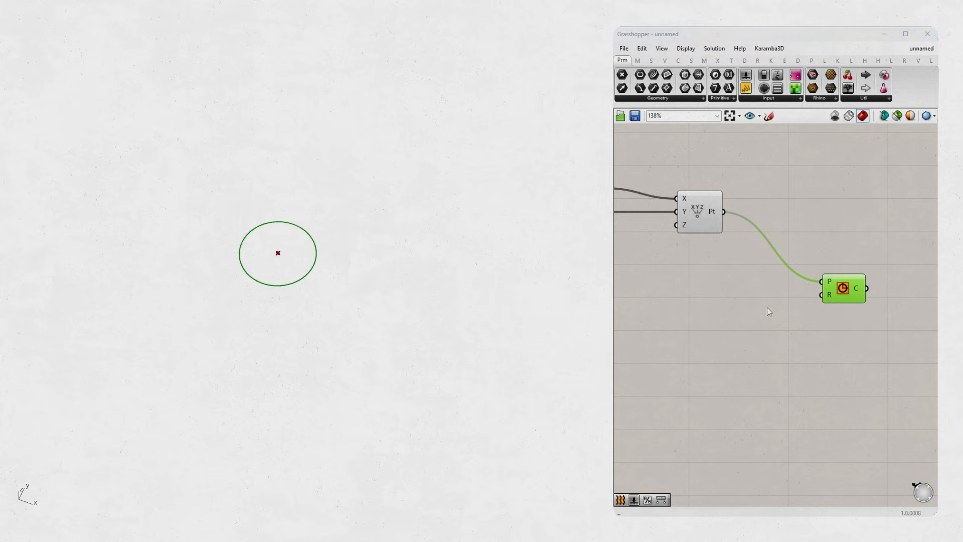
- Add a number slider with the value 15 to the canvas, below the coordinate sliders
left_click(755, 331)
double_click(756, 332)
type("15")
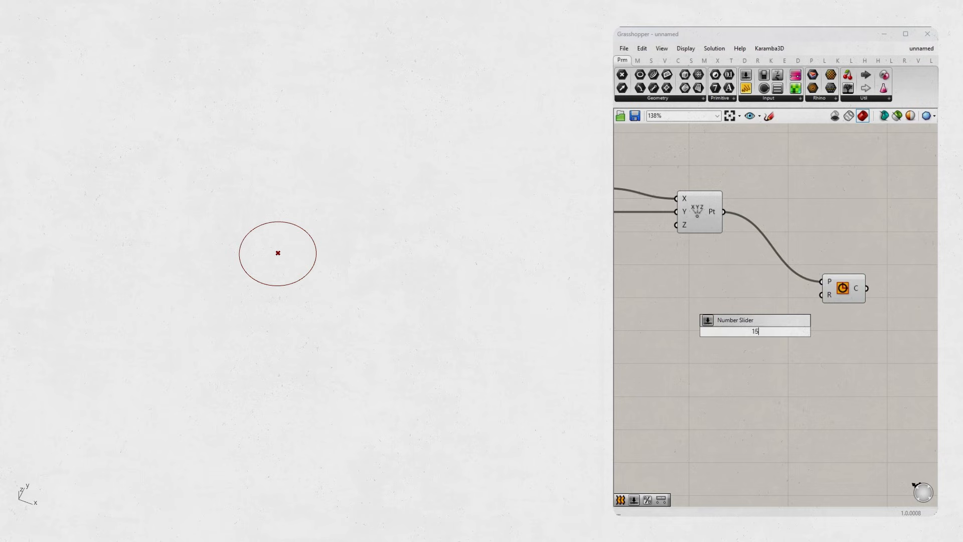
key("Return")
scroll(811, 321, "down", 3)
left_click_drag(811, 321, 699, 318)
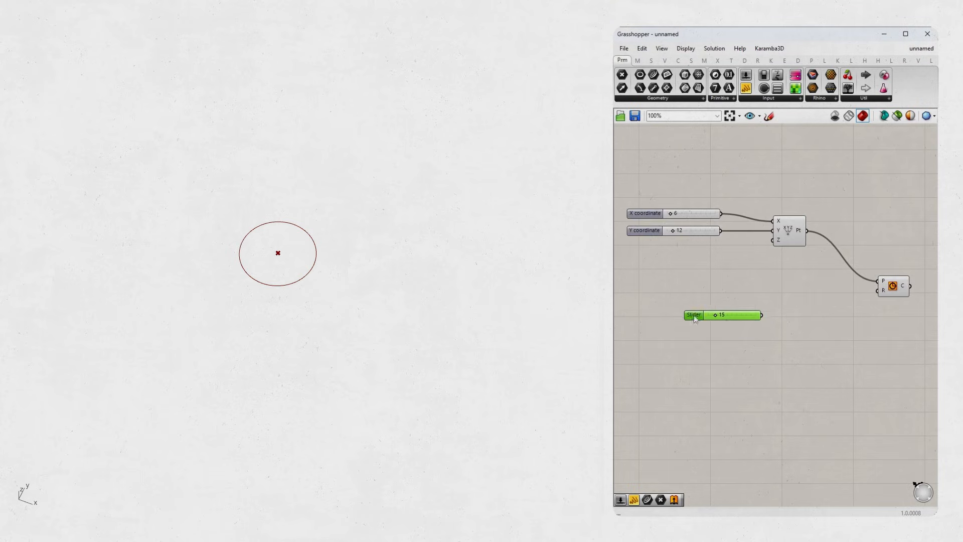
- Connect the new slider to the Circle's R input and set the radius to 21
left_click_drag(758, 314, 875, 290)
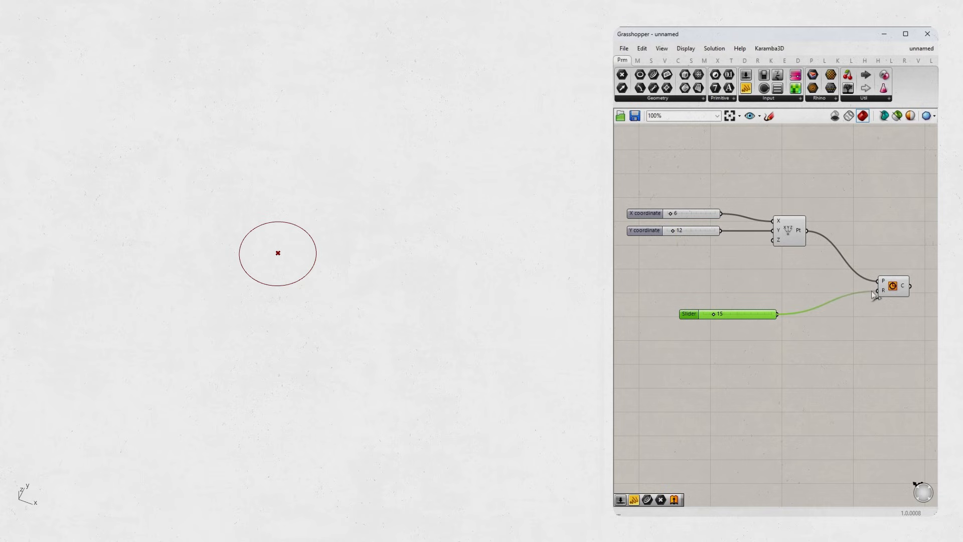
scroll(428, 271, "down", 5)
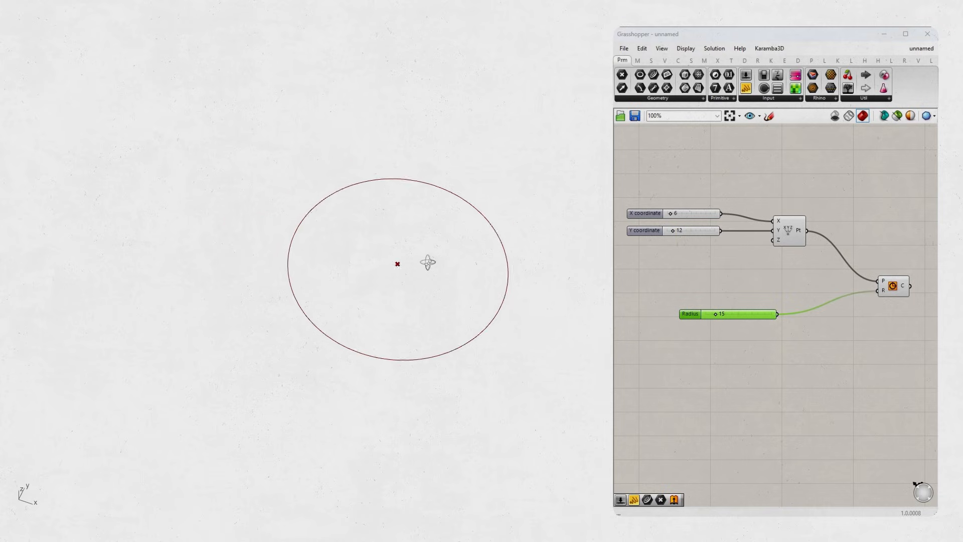
left_click_drag(717, 317, 719, 316)
right_click_drag(457, 288, 388, 285)
- Place a second slider below the Radius slider, connect it additionally to the Circle's R input, and set it to 12
left_click_drag(699, 317, 683, 328)
key("ctrl+c")
key("ctrl+v")
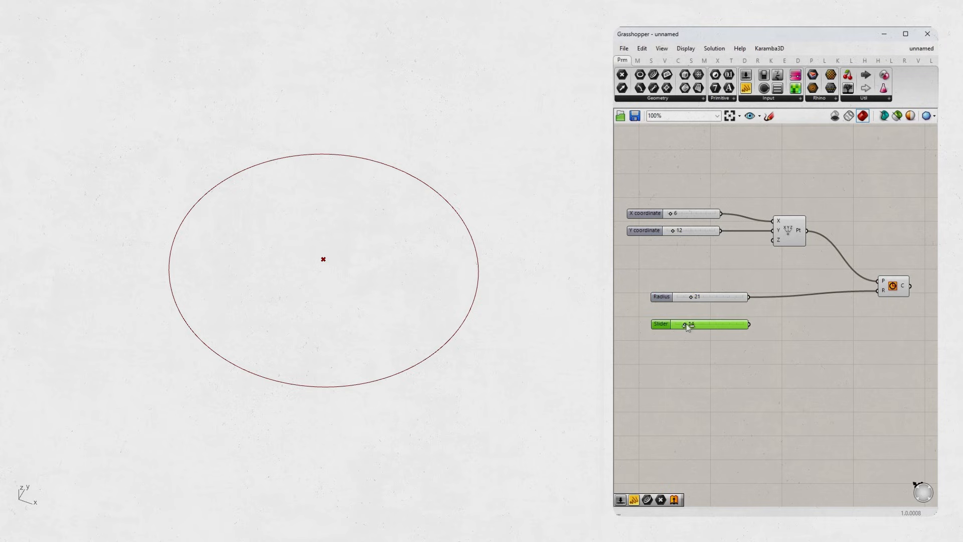
left_click_drag(789, 316, 877, 291)
mouse_move(684, 323)
left_mouse_down()
mouse_move(694, 326)
mouse_move(685, 326)
left_mouse_up()
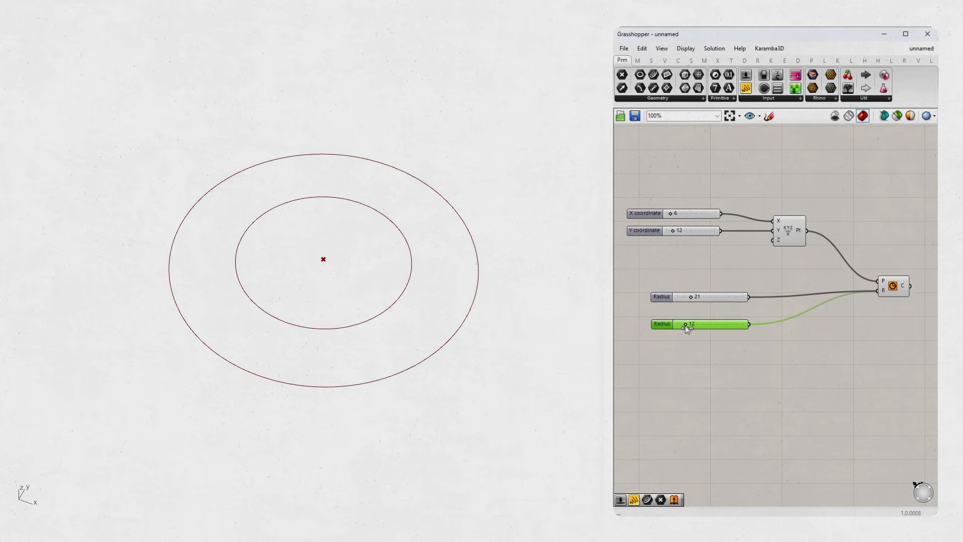
right_click_drag(801, 317, 762, 314)
scroll(761, 316, "down", 1)
left_click(722, 338)
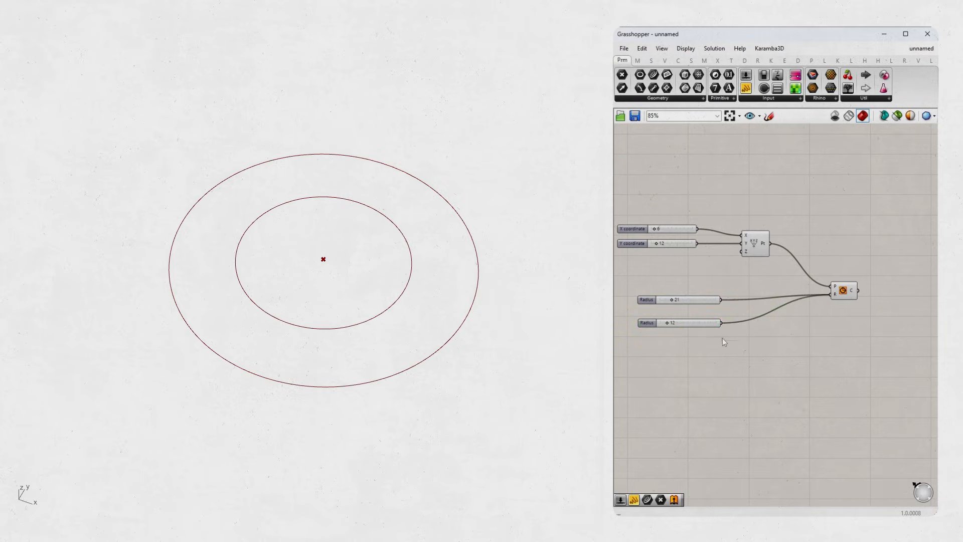
- Delete the lower Radius slider, keeping only the upper one wired to the Circle
left_click(660, 305)
left_click_drag(659, 305, 659, 310)
left_click(694, 282)
right_click_drag(791, 311, 801, 315)
left_click(661, 325)
key("Delete")
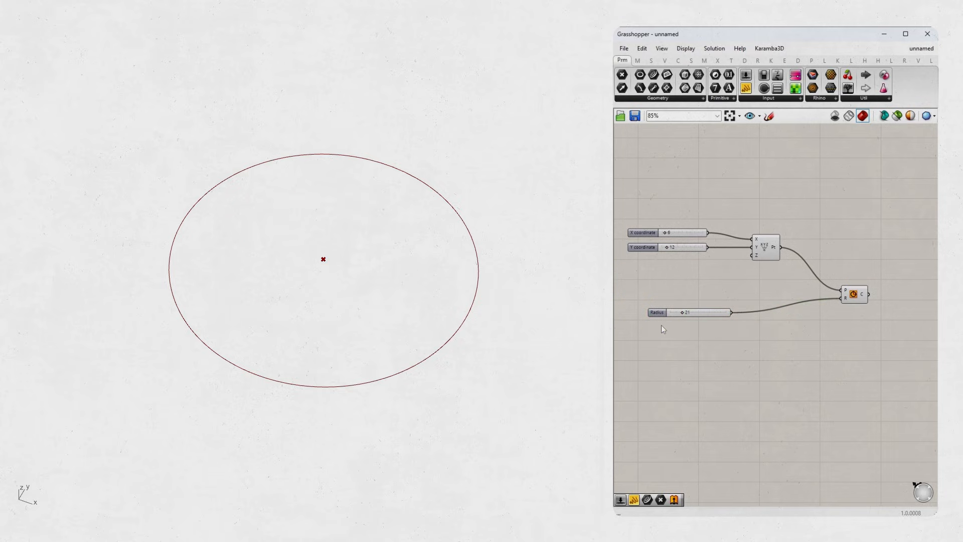
- Delete the Circle component together with its remaining Radius slider
left_click_drag(685, 314, 681, 312)
left_click(865, 342)
left_click_drag(864, 351, 666, 296)
key("Delete")
- Duplicate the Construct Point component with its X and Y coordinate sliders, placing the copy below the original
left_click(772, 253)
left_click_drag(825, 218, 644, 271)
left_click_drag(772, 253, 771, 339, "alt")
left_click(714, 353)
scroll(672, 332, "up", 1)
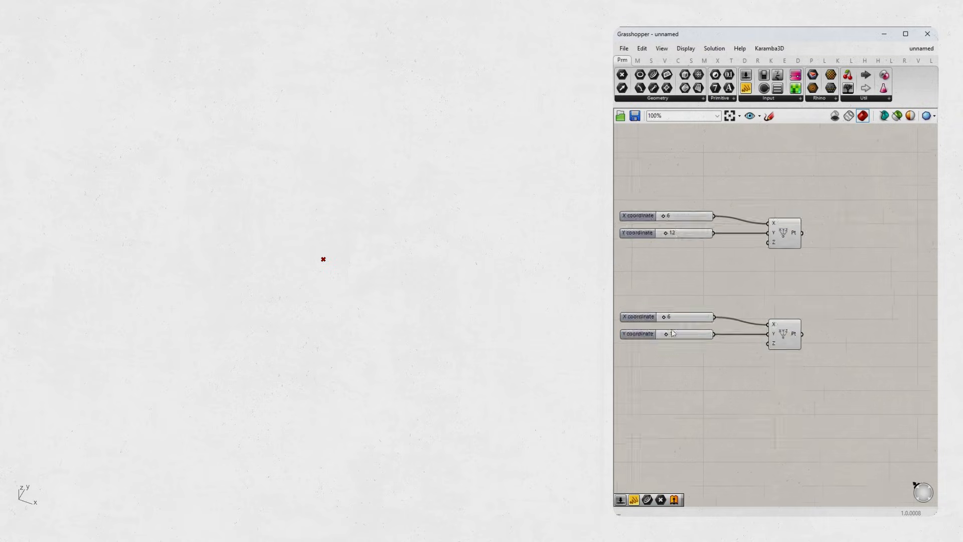
- Set the duplicated point's X coordinate to 15 and its Y coordinate to 35
scroll(672, 332, "up", 2)
left_click_drag(677, 341, 676, 318)
scroll(784, 298, "down", 1)
left_click(667, 312)
left_click(747, 273)
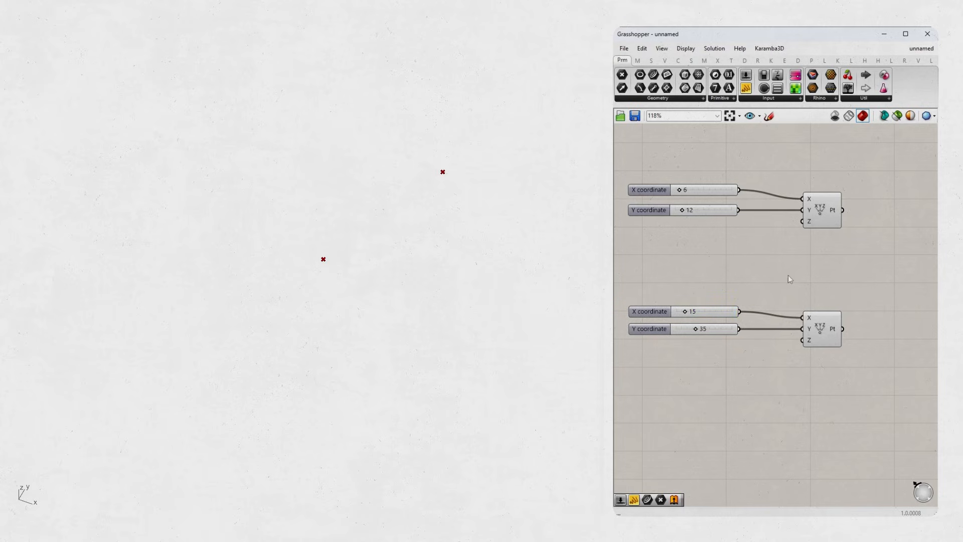
- Add a Line component to the canvas, beyond and between the two Construct Point components
scroll(777, 258, "down", 2)
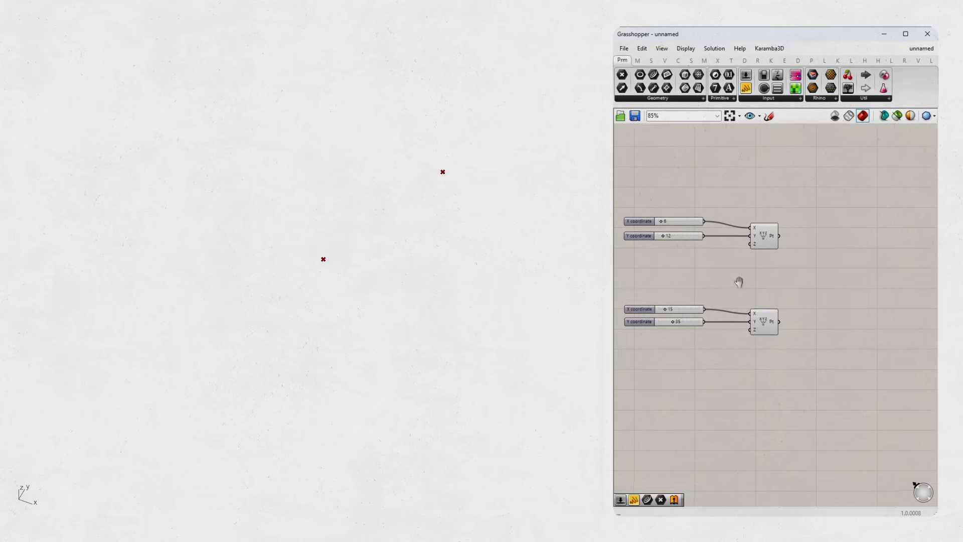
double_click(847, 295)
key("Escape")
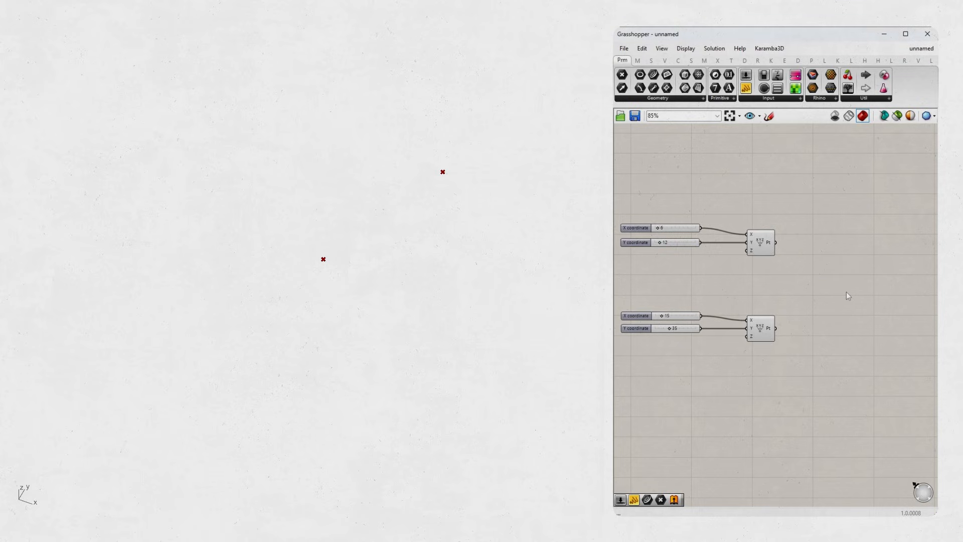
scroll(779, 276, "up", 1)
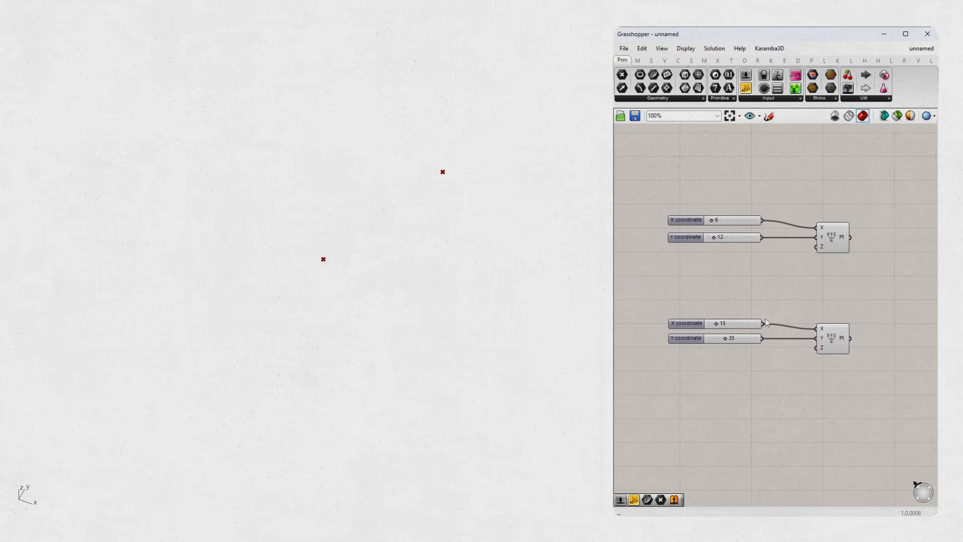
scroll(782, 318, "down", 1)
double_click(858, 303)
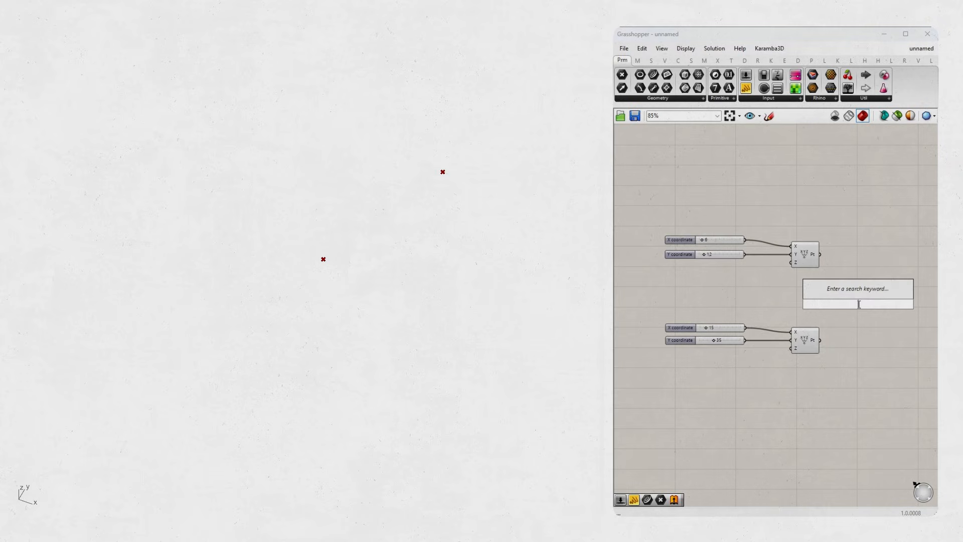
type("line")
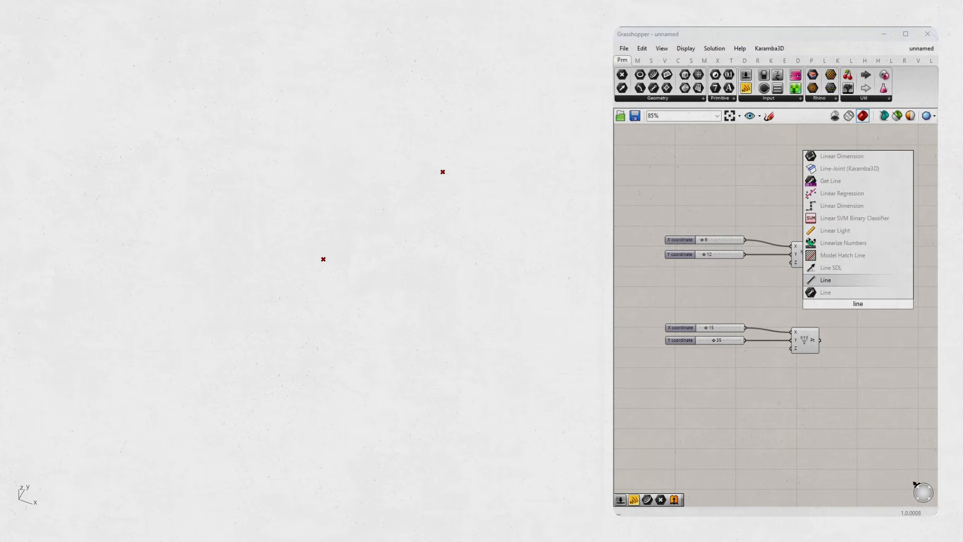
key("Return")
scroll(861, 305, "up", 1)
- Connect the upper point to the Line's A input and the lower point to its B input, and shift the Line component outward
left_click_drag(812, 245, 842, 301)
left_click_drag(813, 346, 843, 308)
right_click_drag(555, 276, 444, 231)
left_click_drag(857, 303, 864, 304)
left_click_drag(687, 349, 688, 350)
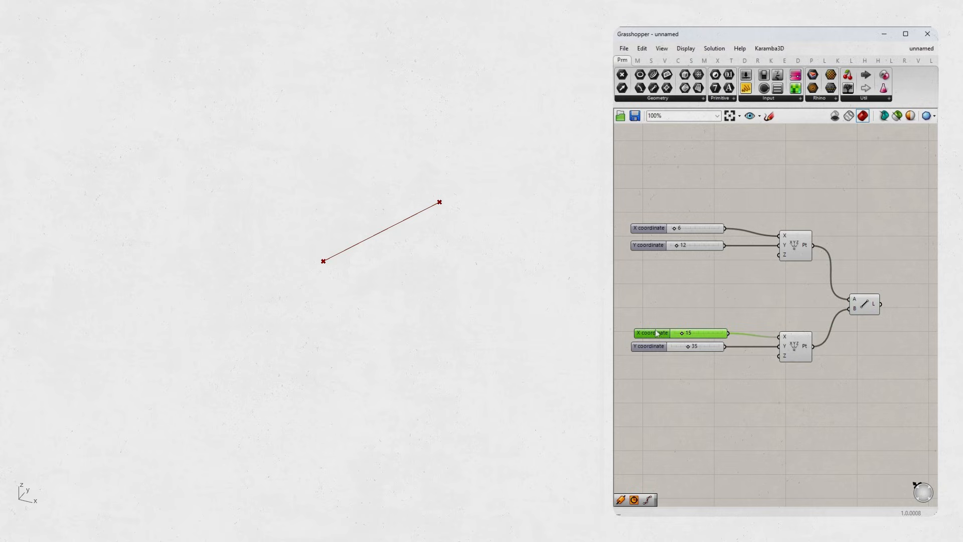
- Delete the Line component and the lower Construct Point with its two sliders
left_click(897, 343)
left_click_drag(856, 416, 656, 301)
key("Delete")
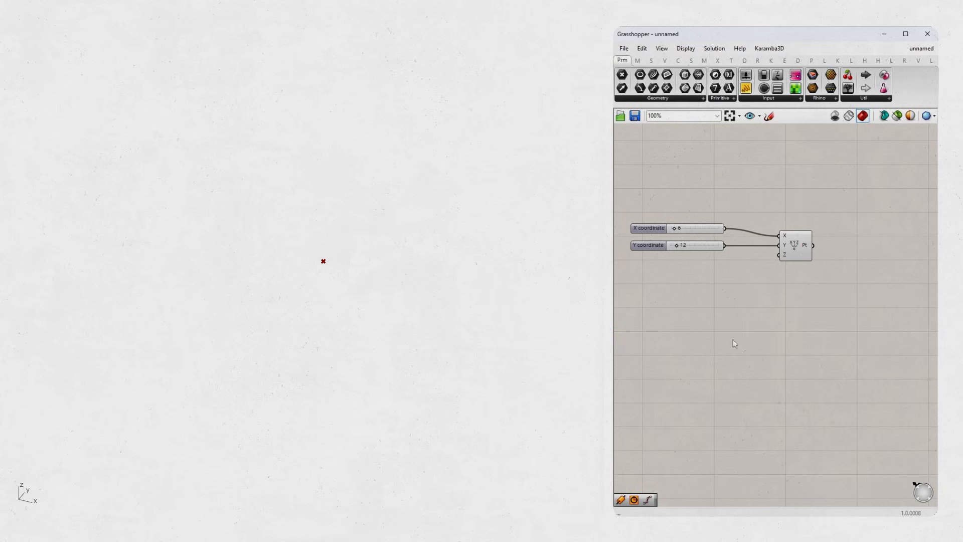
- Add a Center Box component to the canvas, below and beyond the Construct Point
double_click(847, 341)
type("box")
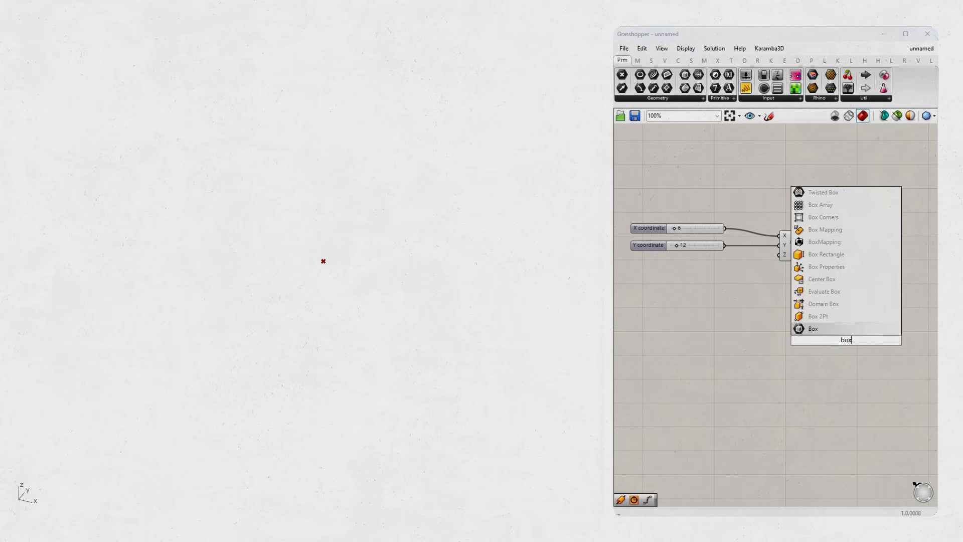
key("Up")
key("Up")
key("Up")
key("Up")
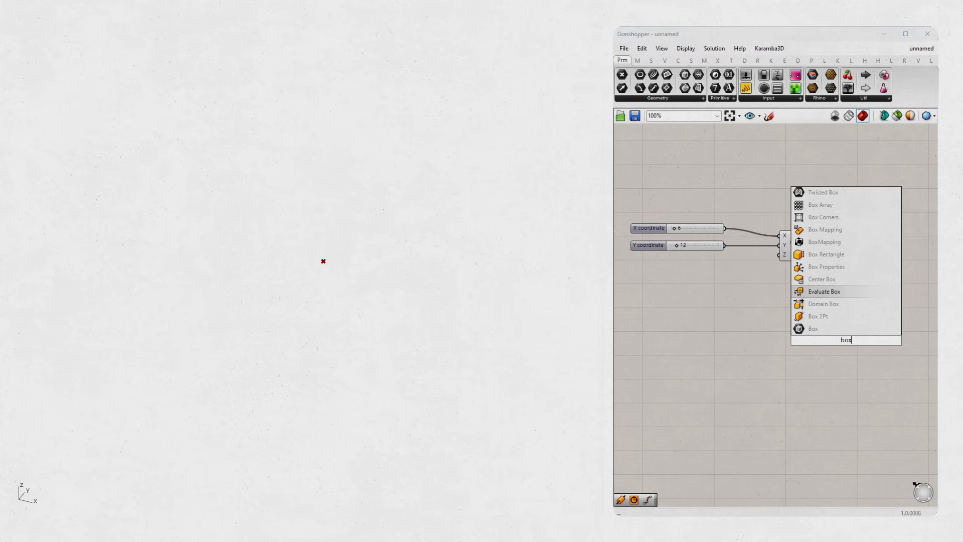
key("Return")
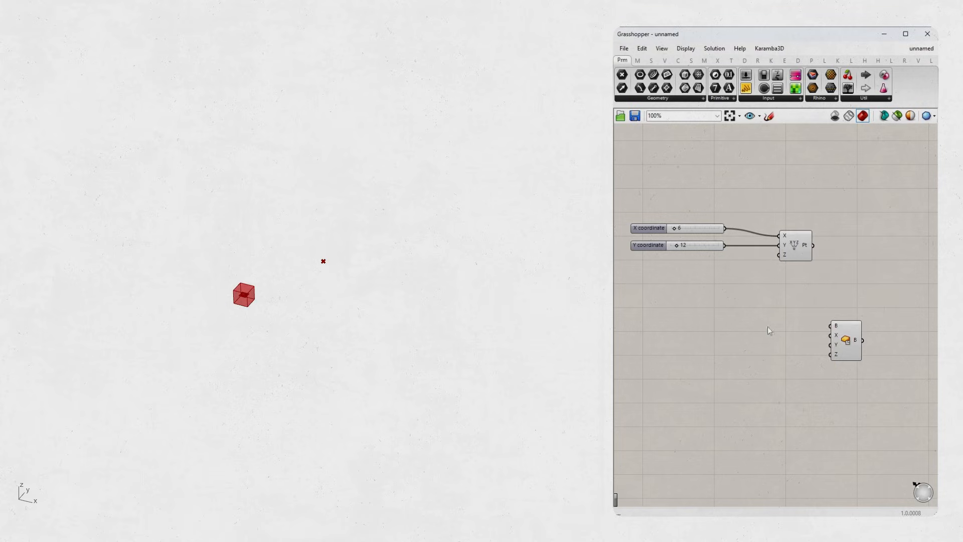
- Connect the Construct Point's Pt output to the Center Box's B input and reposition the Center Box component
scroll(830, 326, "up", 1)
left_click_drag(810, 232, 830, 326)
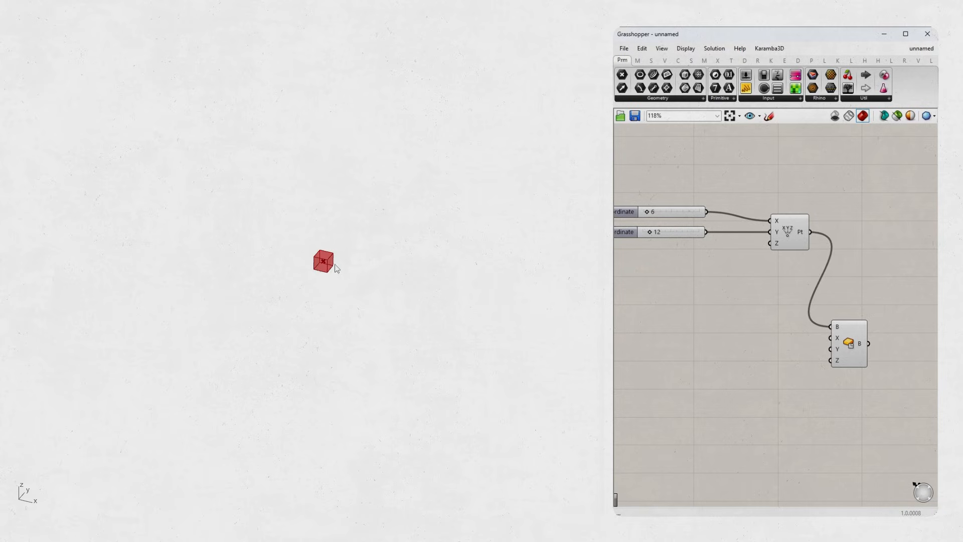
scroll(822, 344, "up", 1)
left_click_drag(847, 345, 868, 323)
- Add a number slider, connect it to the Center Box's X input, set it to 3, and align it with that input
double_click(675, 341)
type("slider")
key("Return")
left_click_drag(728, 340, 852, 316)
left_click_drag(723, 342, 645, 316)
- Add another number slider, connect it to the Center Box's Y input, and set it to 14
double_click(657, 360)
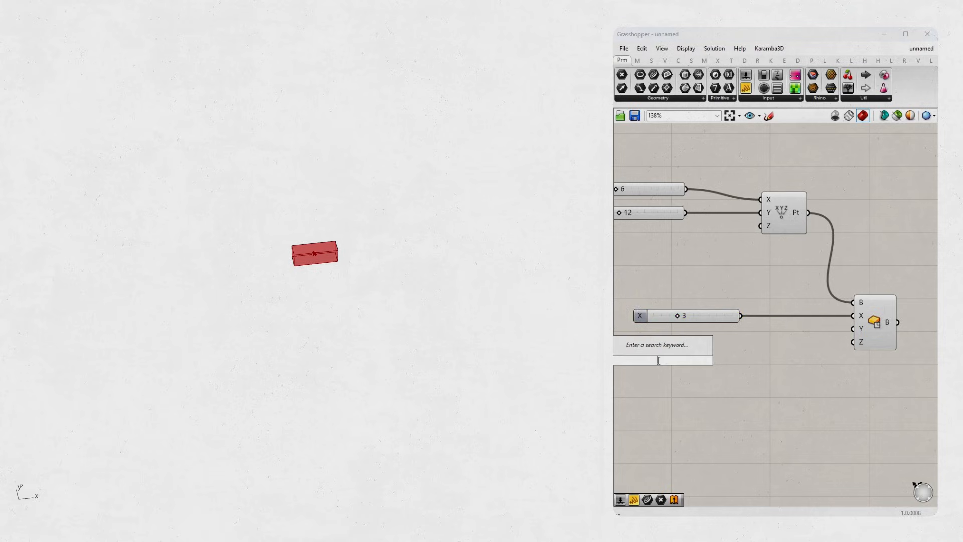
type("15")
key("Return")
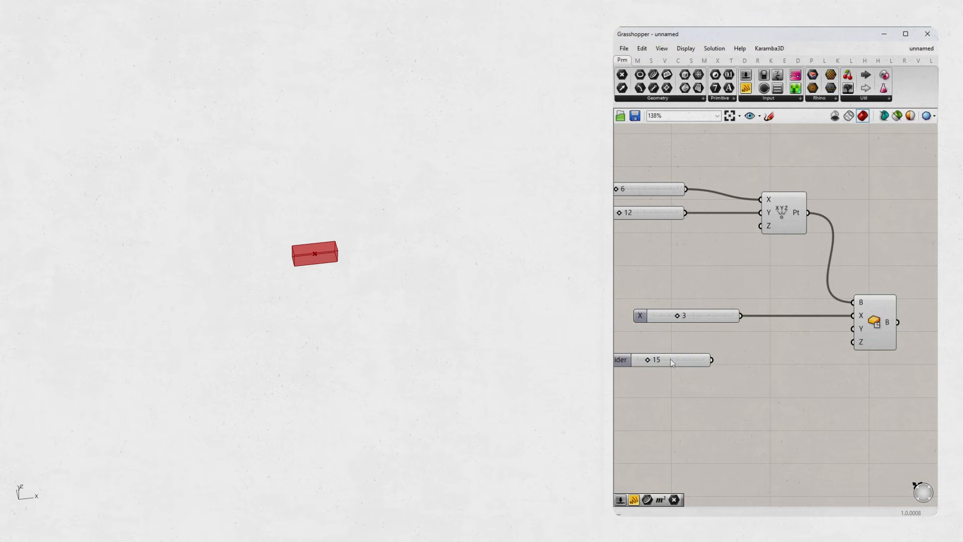
left_click_drag(715, 362, 852, 328)
left_click_drag(640, 360, 637, 366)
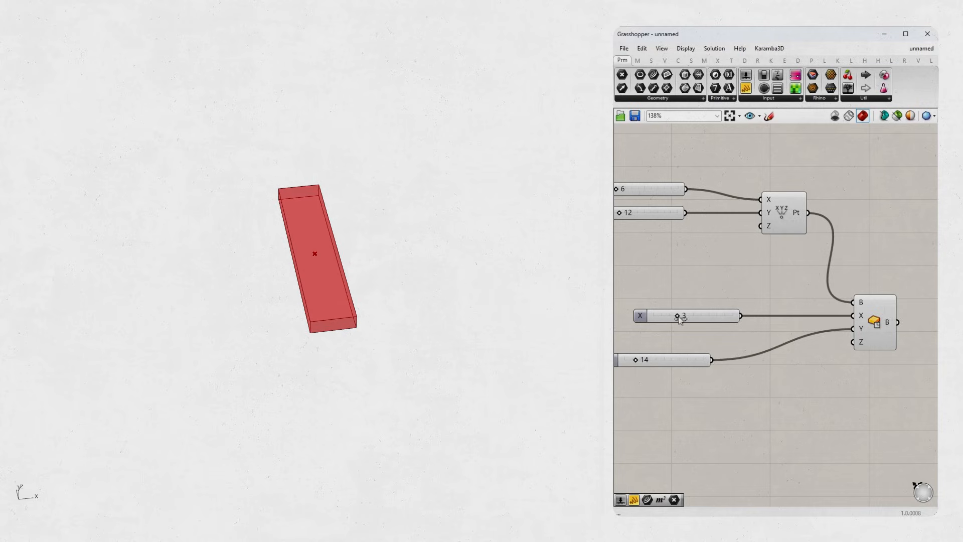
- Set the box's X size to 4 and move the Y slider directly below the X slider
left_click_drag(677, 316, 686, 316)
left_click(626, 362)
left_click_drag(625, 362, 686, 318)
- Add a number slider with the value 15, connect it to the Center Box's Z input, and reduce the box's height
left_click(690, 364)
double_click(689, 364)
type("15")
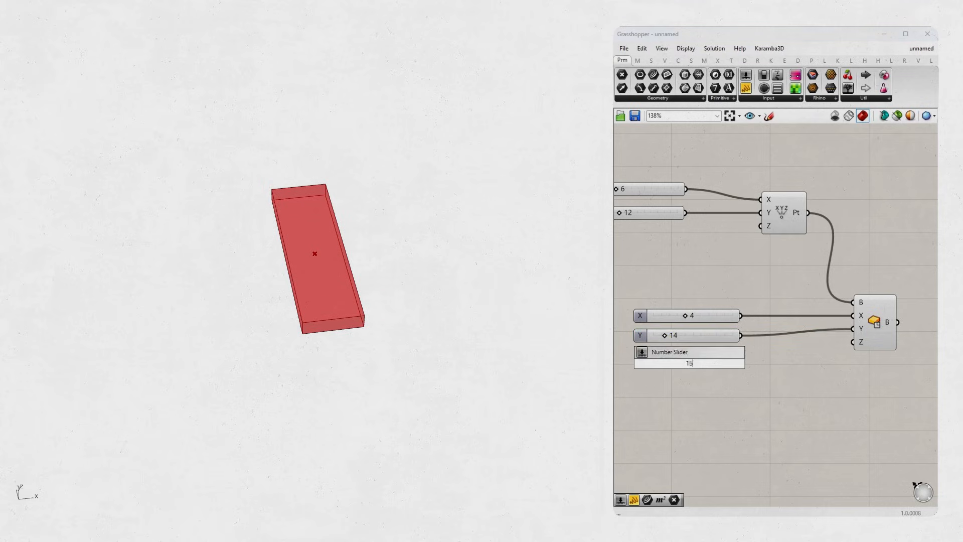
key("Return")
left_click_drag(742, 362, 853, 342)
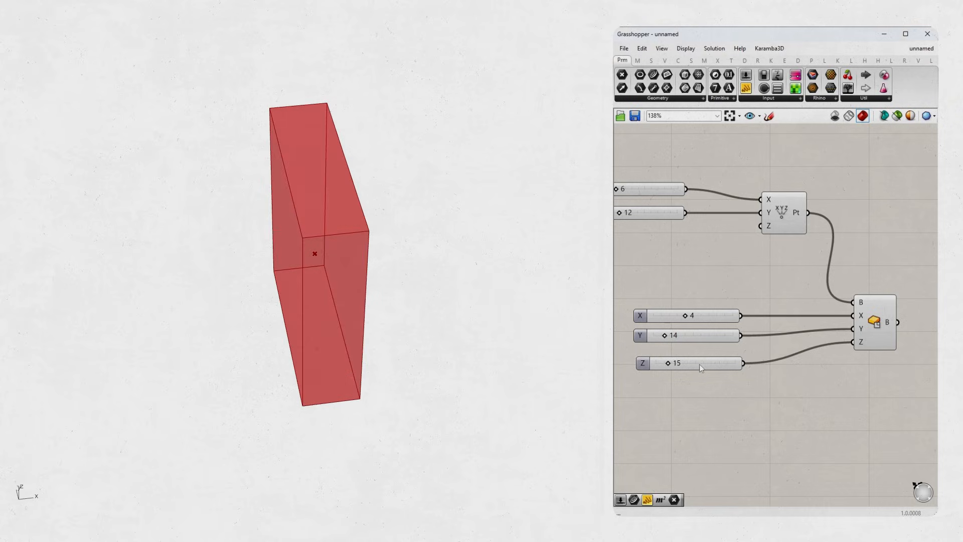
mouse_move(668, 366)
left_mouse_down()
mouse_move(681, 364)
mouse_move(661, 367)
left_mouse_up()
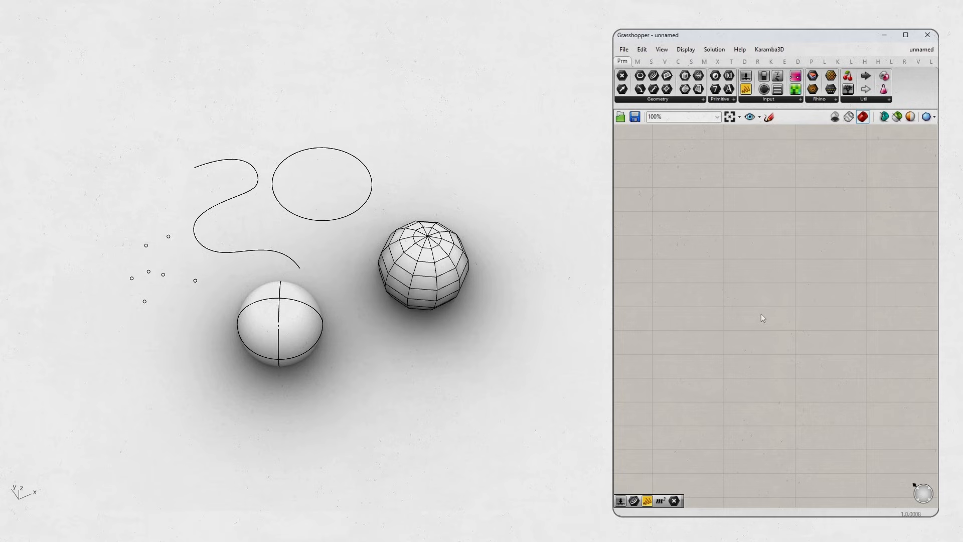
- Browse the available geometry parameters and place a Geometry parameter on the empty canvas
left_click(658, 101)
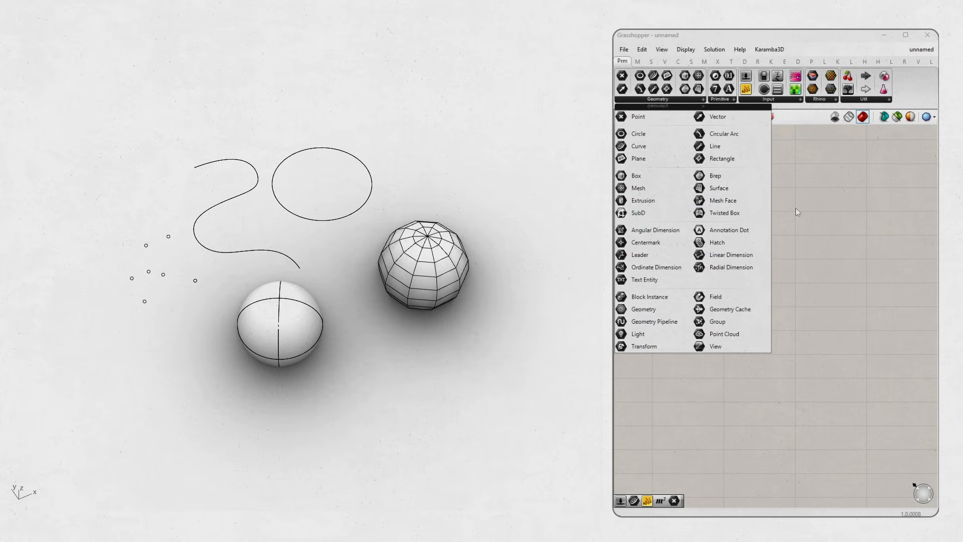
left_click(814, 263)
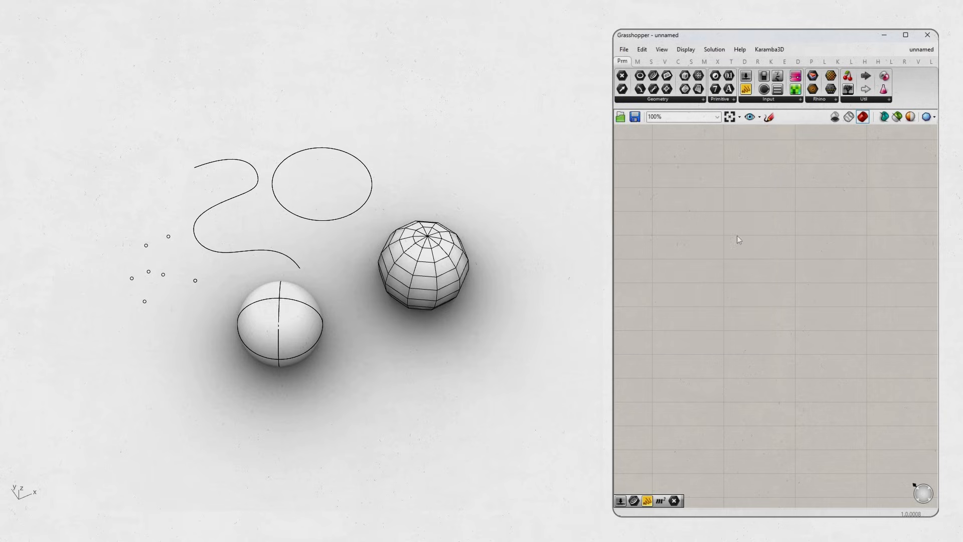
right_click_drag(769, 250, 762, 250)
left_click(651, 100)
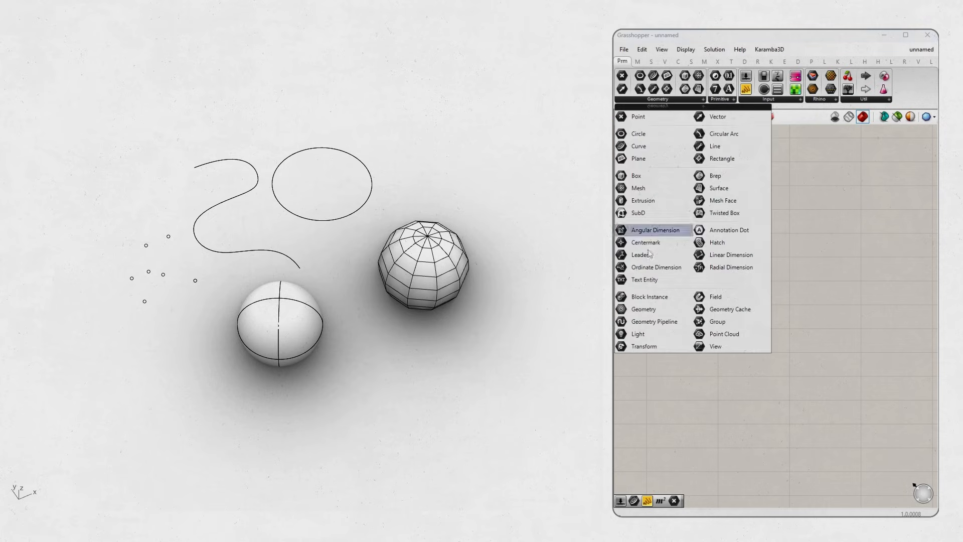
left_click(646, 309)
left_click(721, 273)
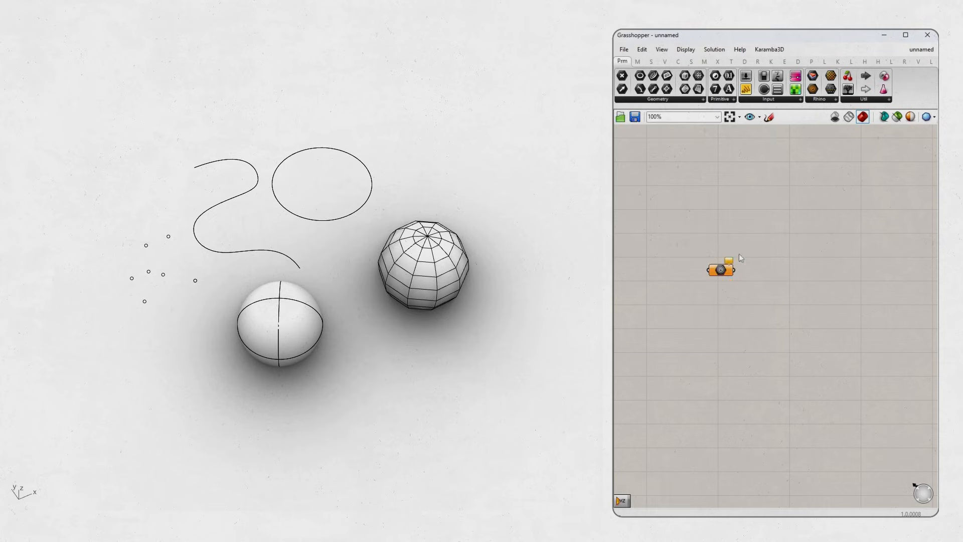
scroll(722, 270, "up", 3)
- Reference the smooth Rhino sphere in the Geometry parameter as a single geometry, and deselect it in the viewport
left_click(279, 311)
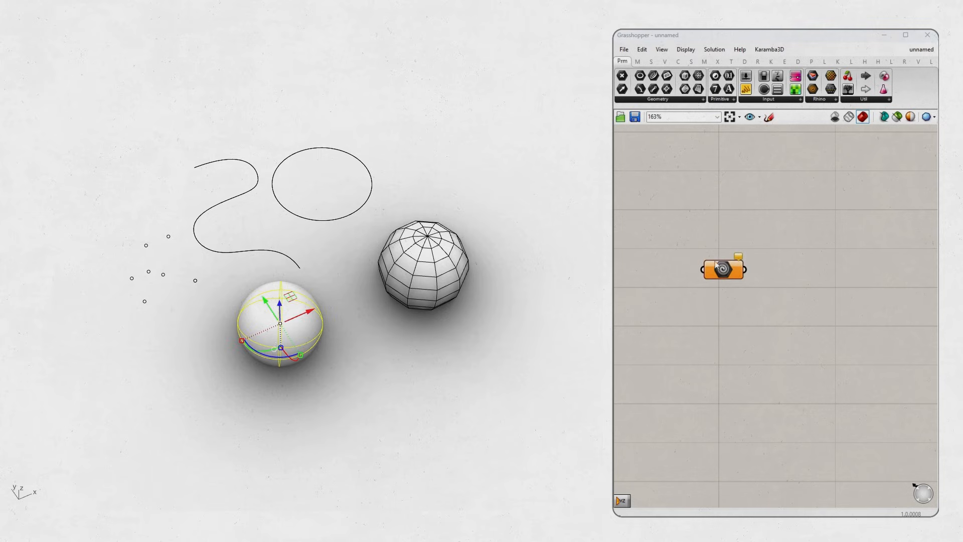
right_click(717, 269)
left_click(739, 379)
left_click(685, 331)
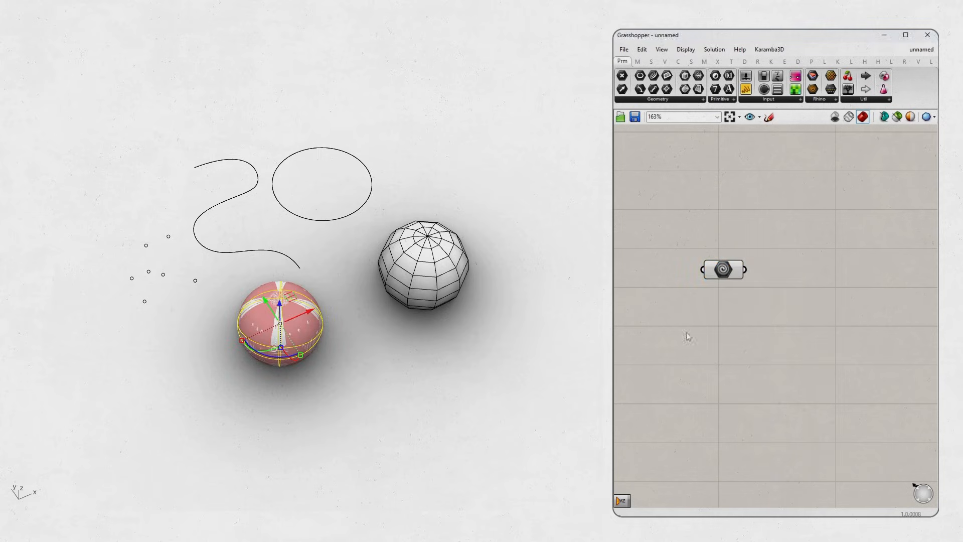
left_click(460, 374)
- Reposition the Geometry parameter slightly on the canvas and view the referenced sphere from other angles
left_click(724, 270)
left_click_drag(718, 275, 750, 285)
right_click_drag(572, 318, 424, 329)
left_click(748, 310)
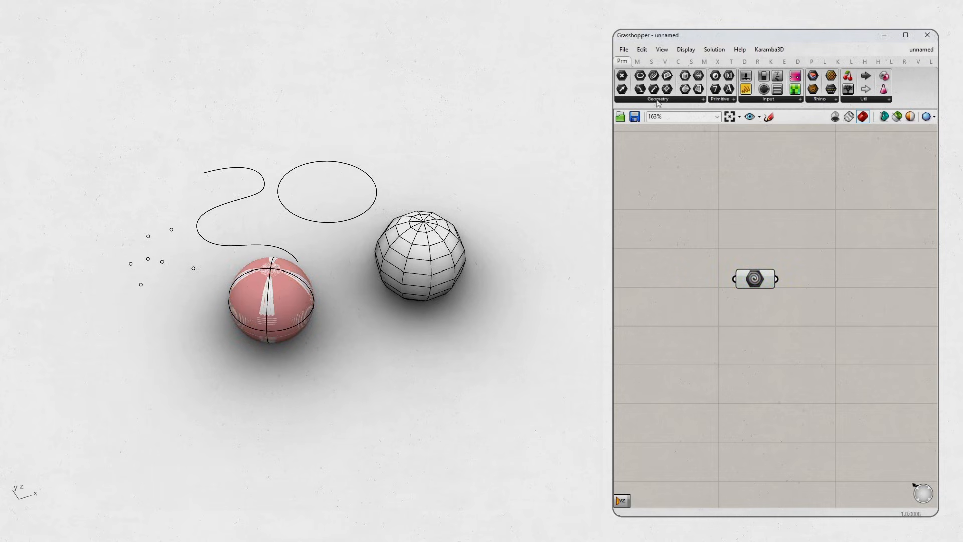
left_click(658, 100)
right_click_drag(381, 308, 363, 302)
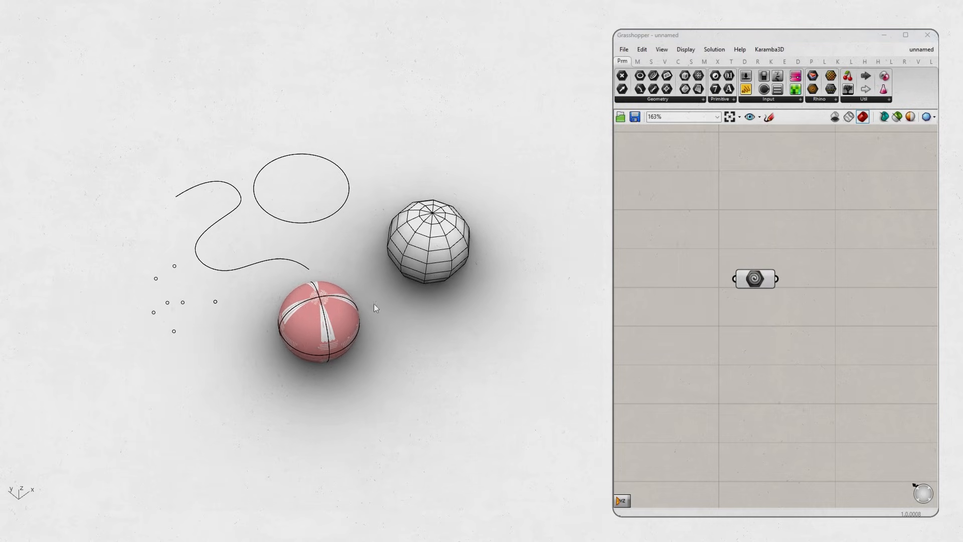
- Delete the Geometry parameter from the canvas, and undo the deletion
right_click_drag(432, 280, 411, 281)
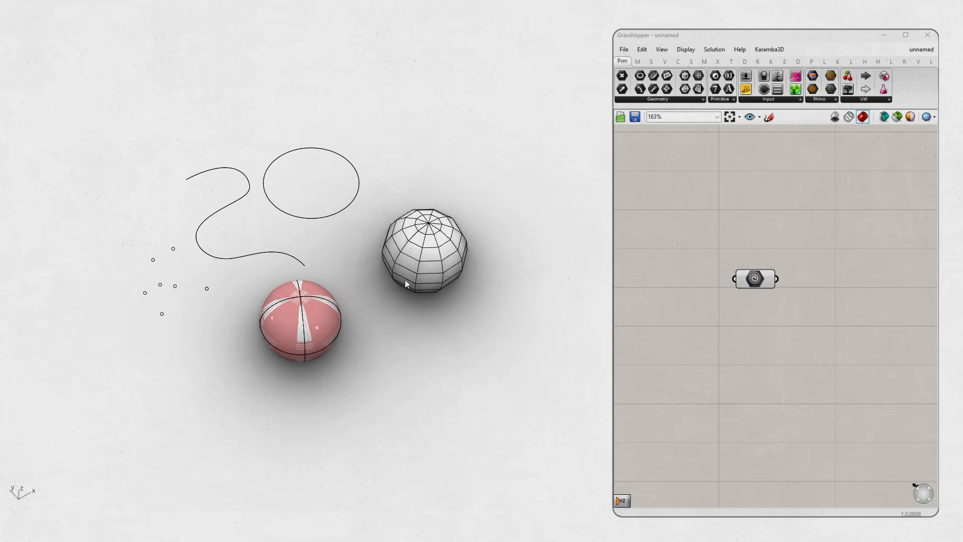
left_click(766, 288)
key("Delete")
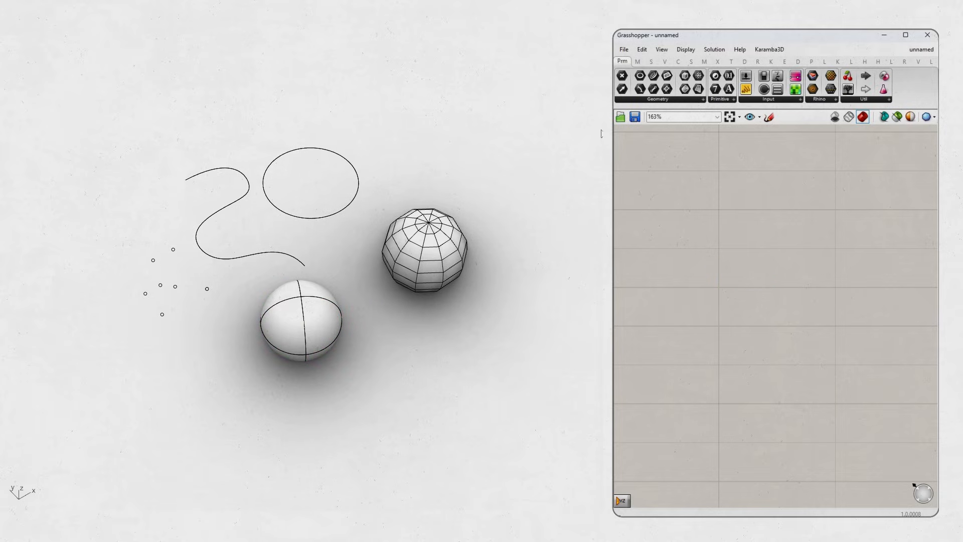
key("ctrl+z")
left_click(722, 227)
- Select all the scattered Rhino points and reference them in the Geometry parameter as multiple geometries
right_click_drag(379, 263, 376, 263)
left_click_drag(124, 236, 218, 329)
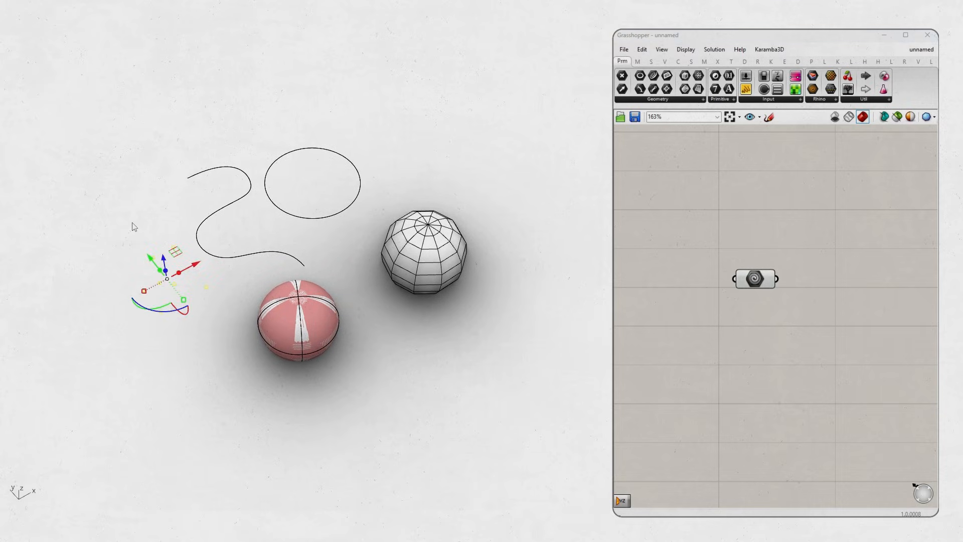
right_click(754, 280)
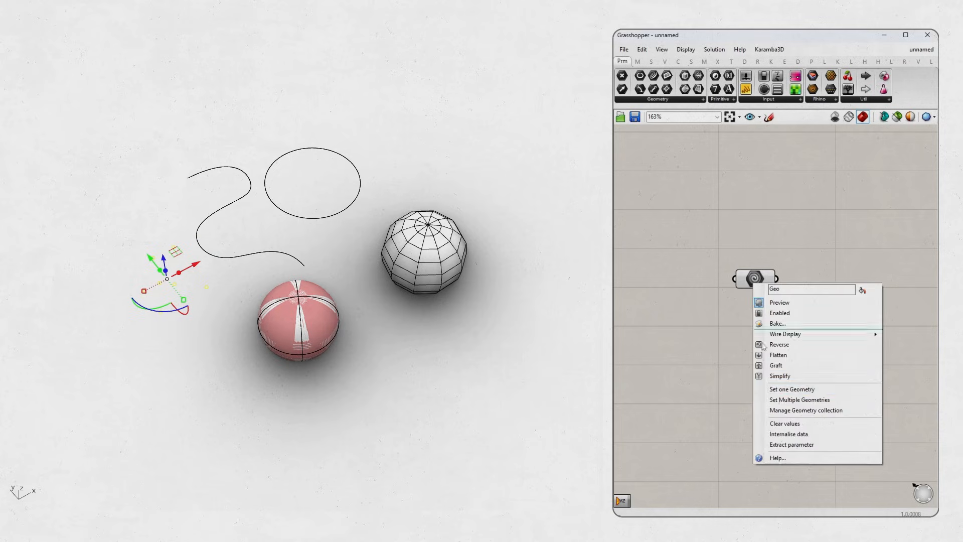
left_click(783, 401)
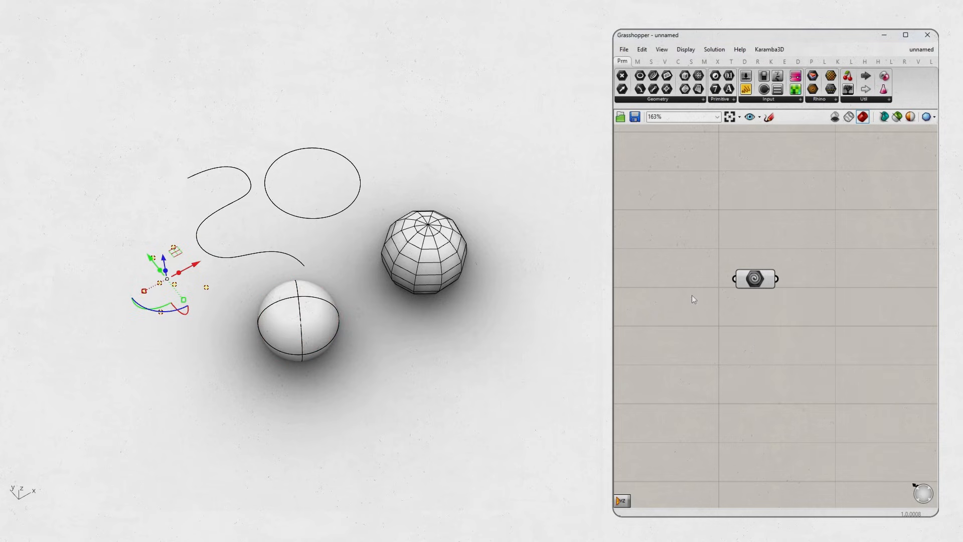
- Add a panel fed by the Geometry parameter's output, enlarge it to list all referenced points, and deselect the points in the viewport
left_click_drag(744, 90, 849, 315)
left_click_drag(777, 279, 858, 295)
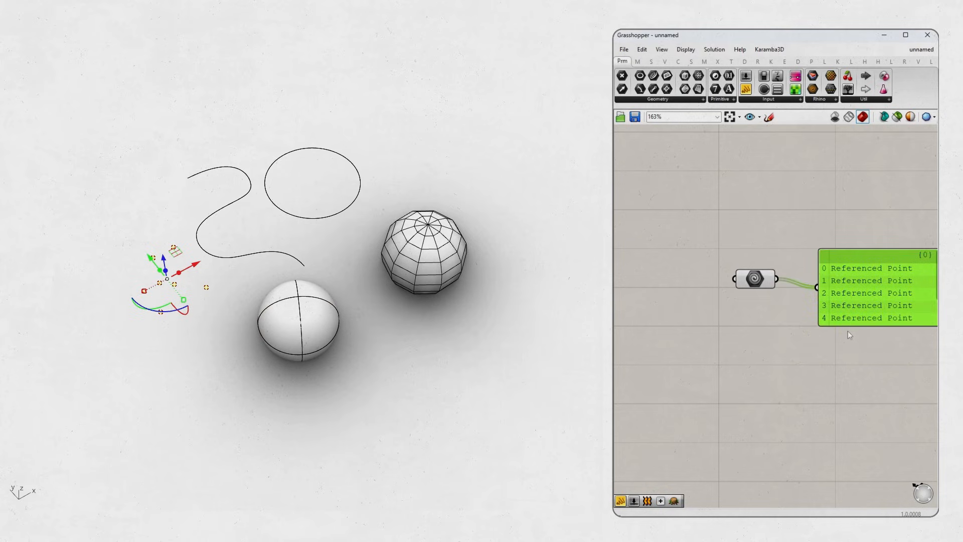
right_click_drag(826, 334, 760, 326)
left_click_drag(774, 319, 790, 360)
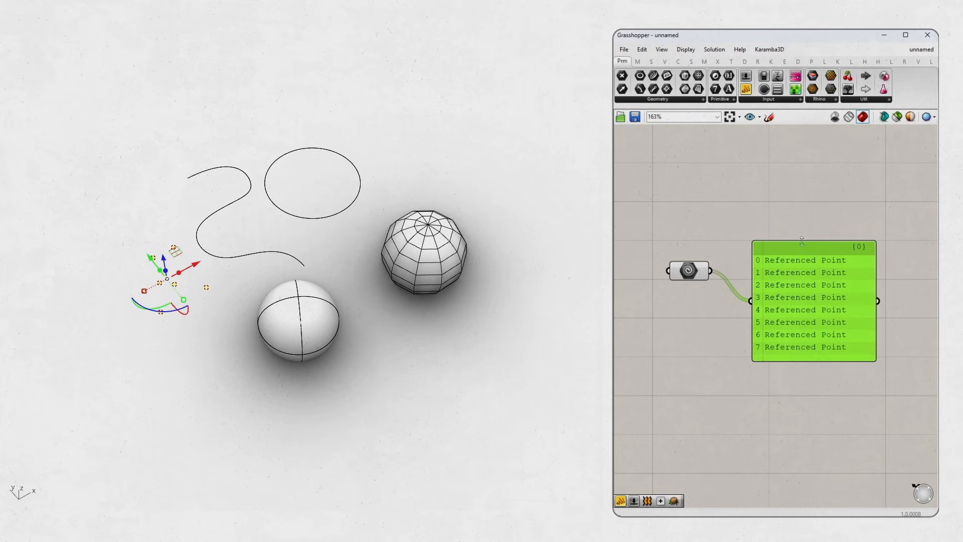
left_click(778, 224)
left_click(203, 322)
mouse_move(171, 333)
right_mouse_down()
mouse_move(190, 321)
mouse_move(177, 321)
right_mouse_up()
- Delete the panel and the Geometry parameter from the canvas
left_click_drag(805, 307, 822, 277)
key("Delete")
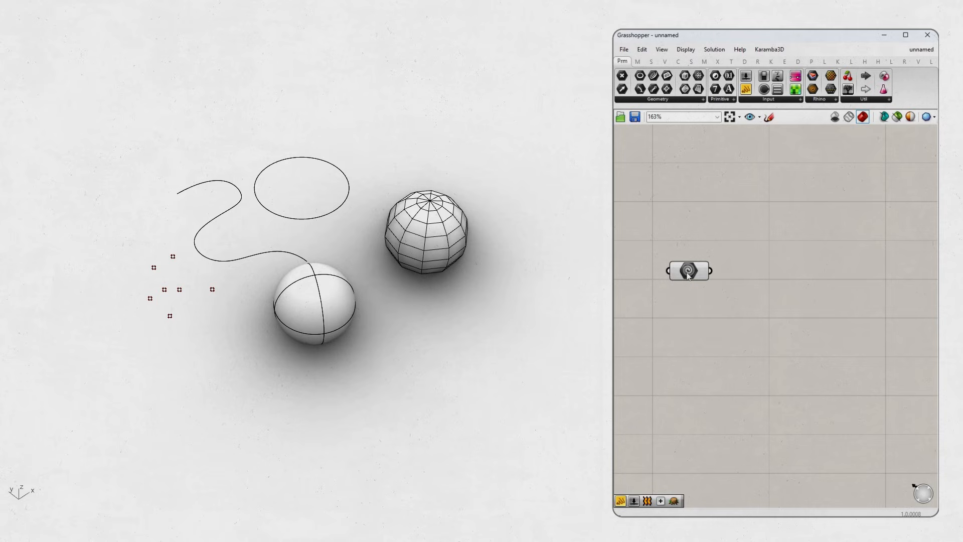
right_click_drag(747, 287, 781, 304)
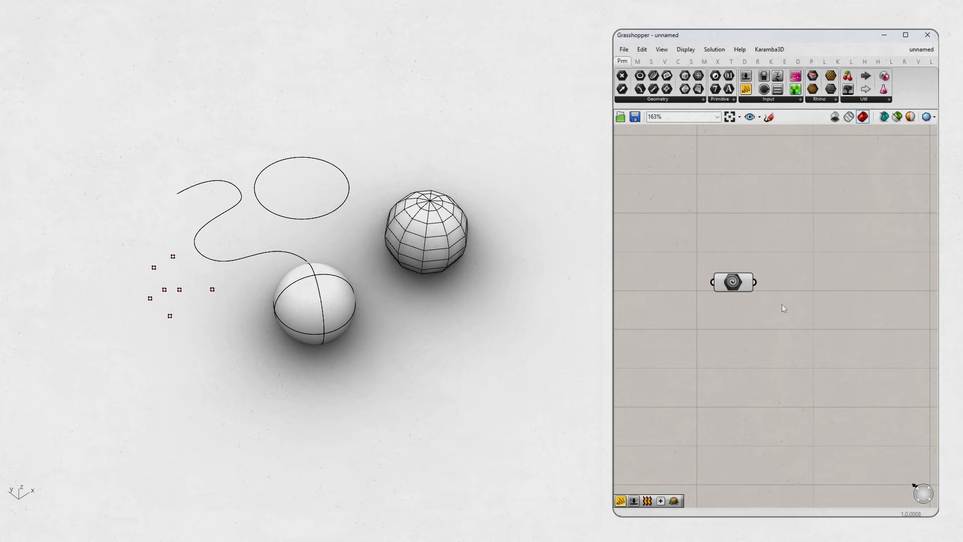
mouse_move(348, 257)
right_mouse_down()
mouse_move(338, 273)
mouse_move(336, 256)
right_mouse_up()
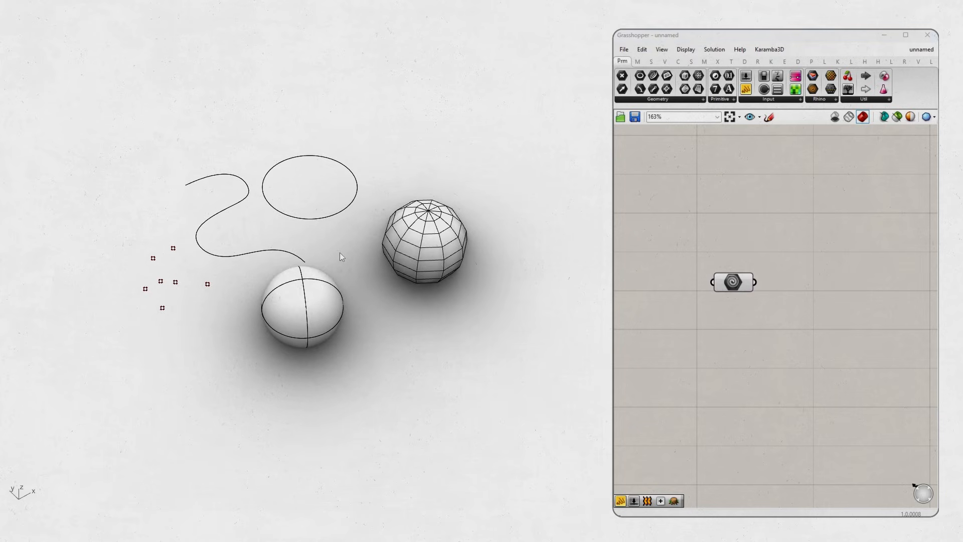
left_click(728, 283)
key("Delete")
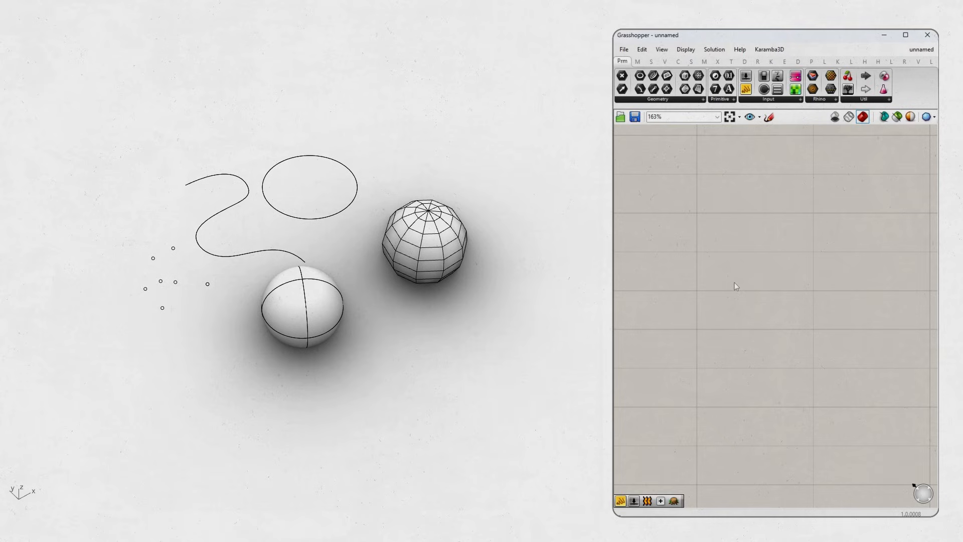
- Browse the geometry parameters and place a new Geometry parameter near the middle of the empty canvas
left_click(668, 100)
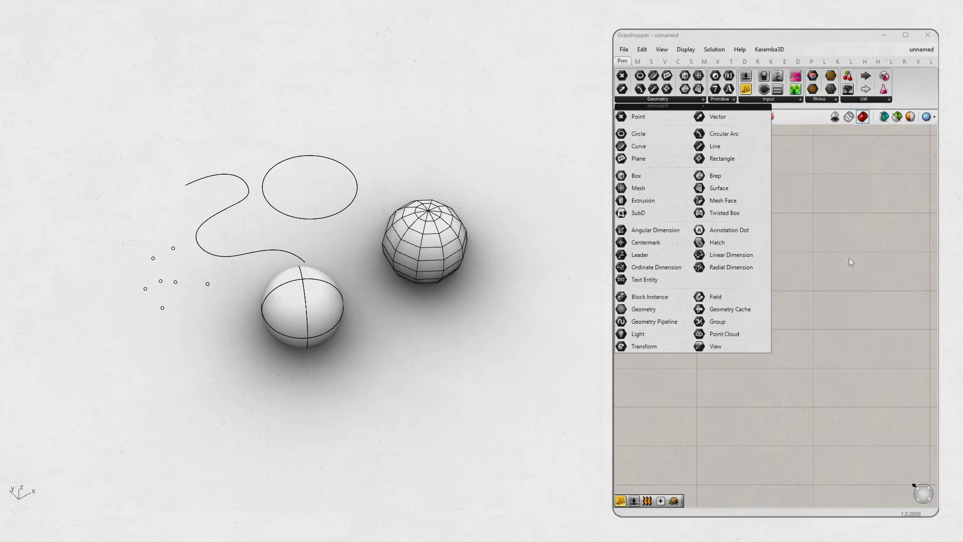
left_click(662, 99)
left_click(643, 308)
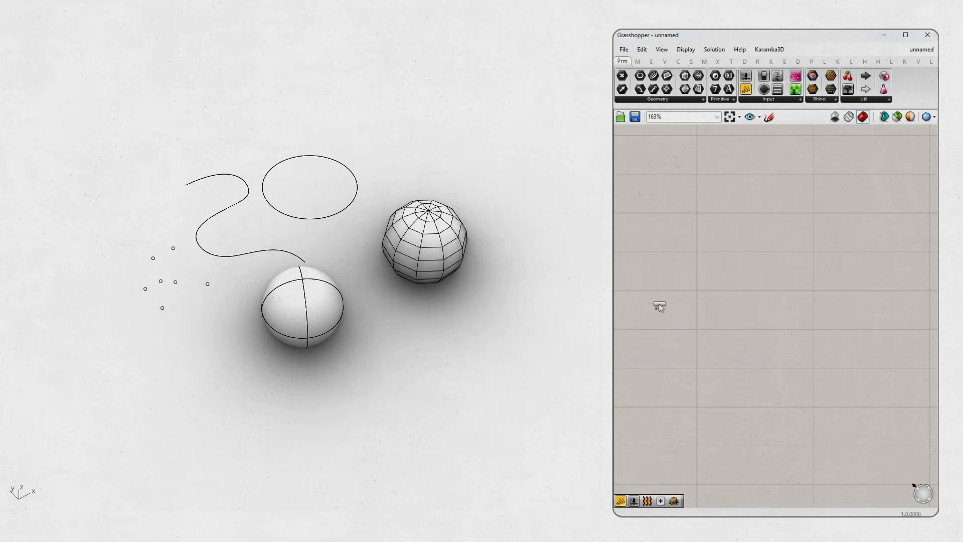
left_click(704, 248)
left_click_drag(706, 249, 746, 274)
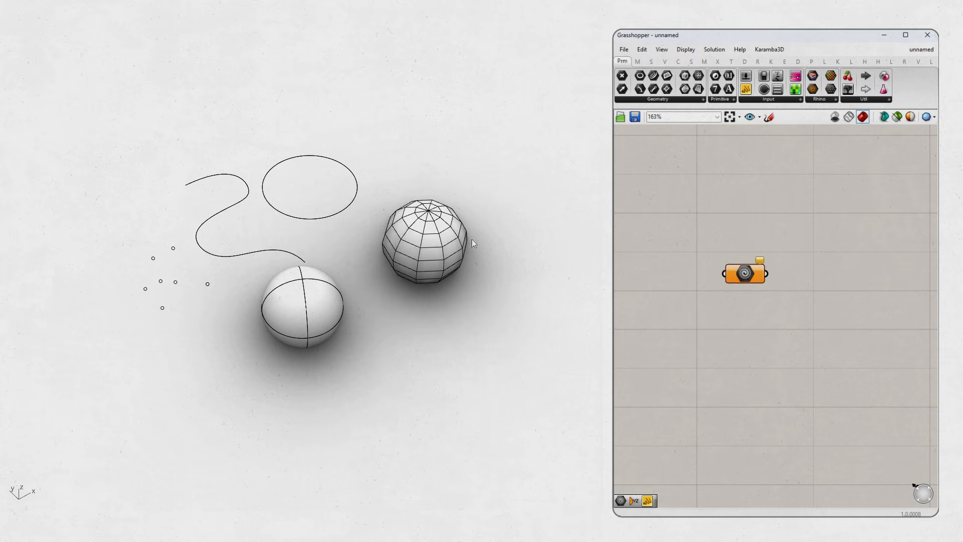
- Reference the mesh sphere, the smooth sphere and the circle together in the Geometry parameter as multiple geometries, and deselect them
left_click(453, 251)
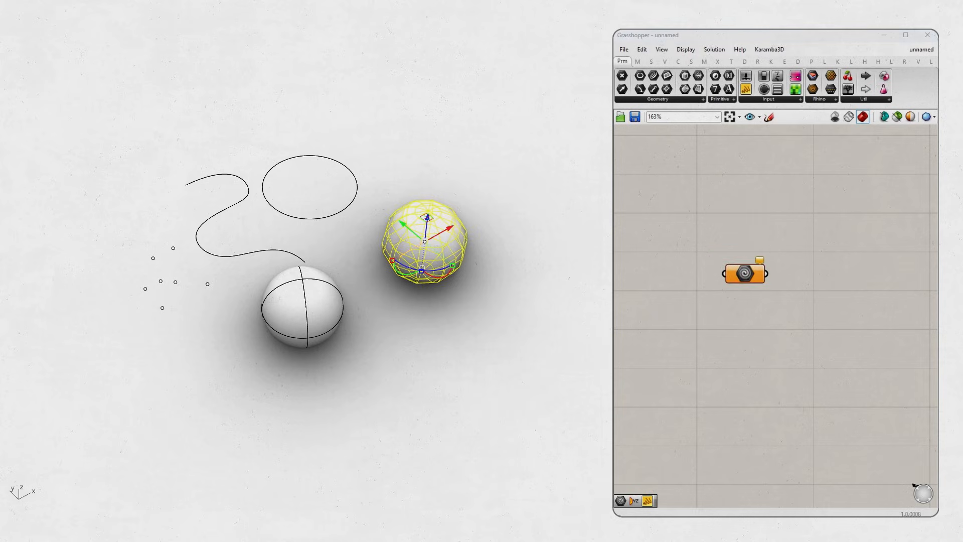
left_click(316, 322, "shift")
left_click(306, 220, "shift")
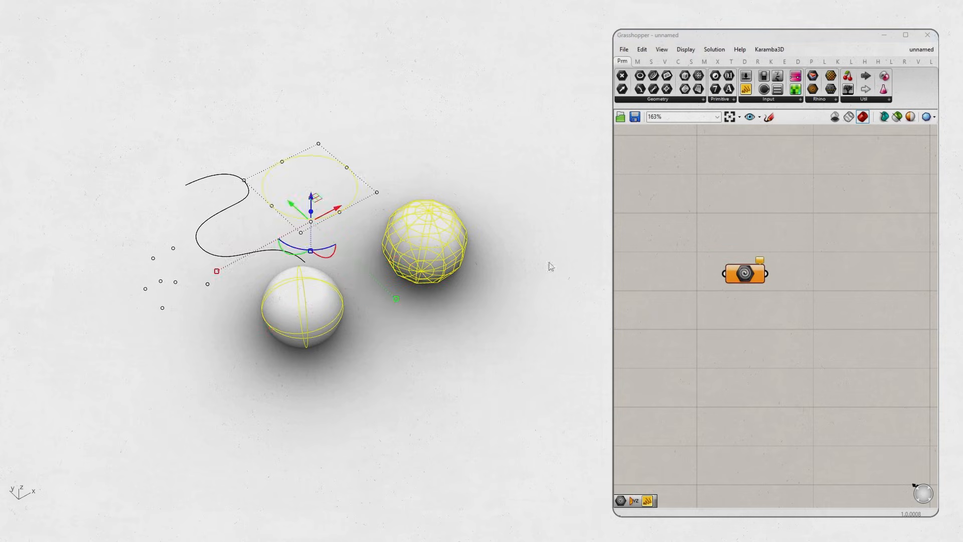
right_click(746, 274)
left_click(775, 404)
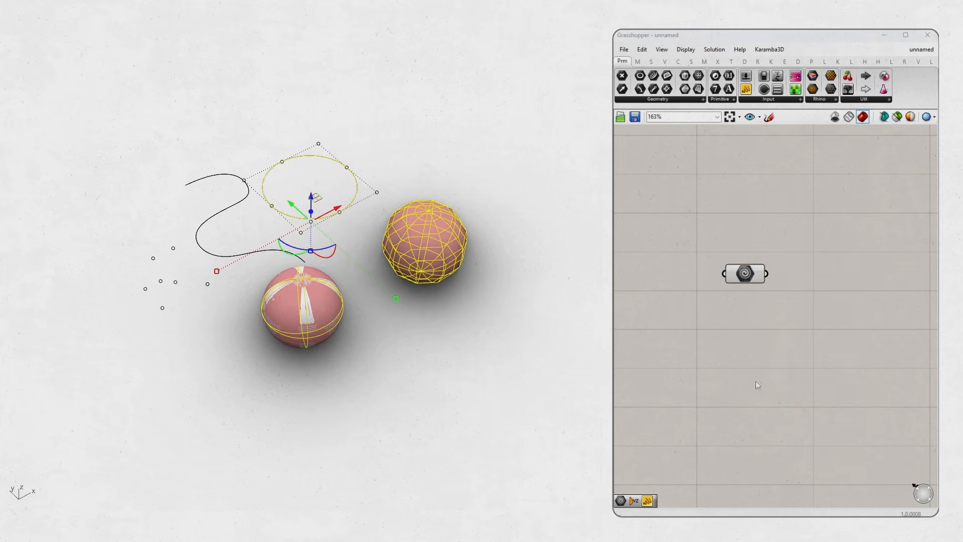
left_click(542, 315)
right_click_drag(384, 282, 405, 272)
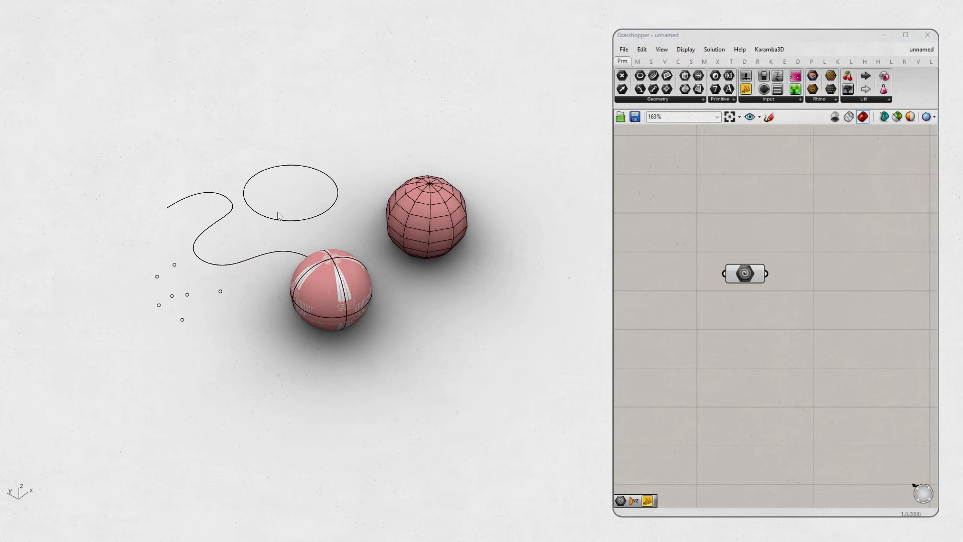
- Examine the Geometry parameter's stored values and the previews of its referenced shapes in the viewport
left_click(736, 277)
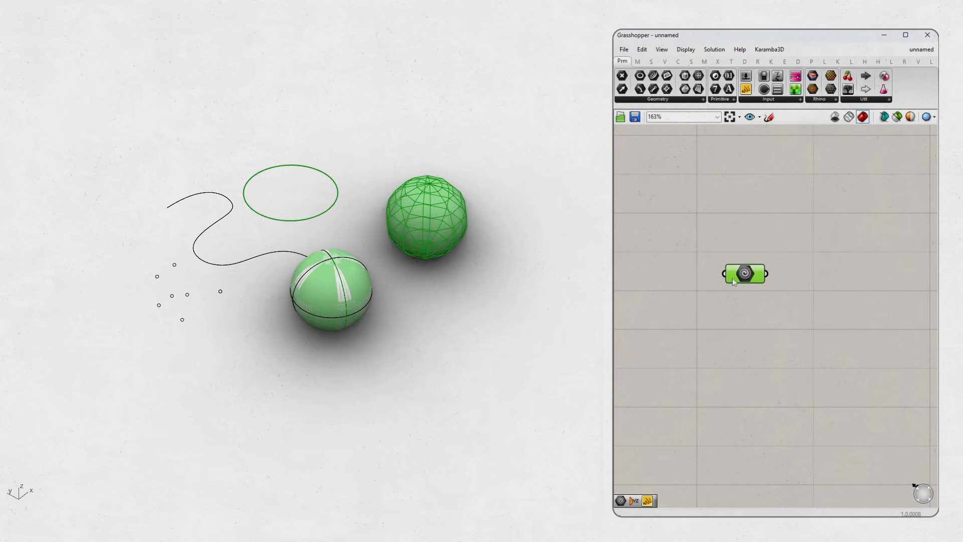
right_click_drag(550, 251, 452, 274)
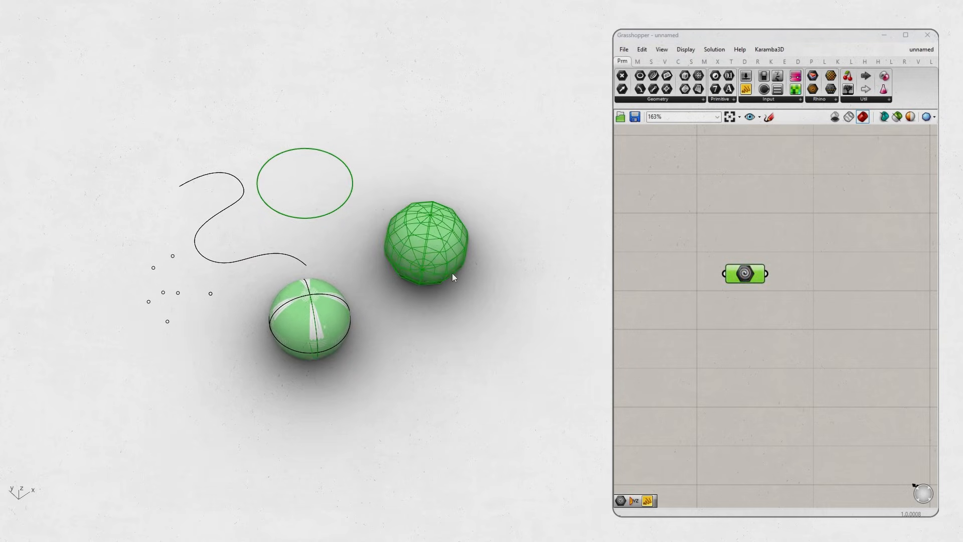
left_click(681, 298)
left_click(744, 275)
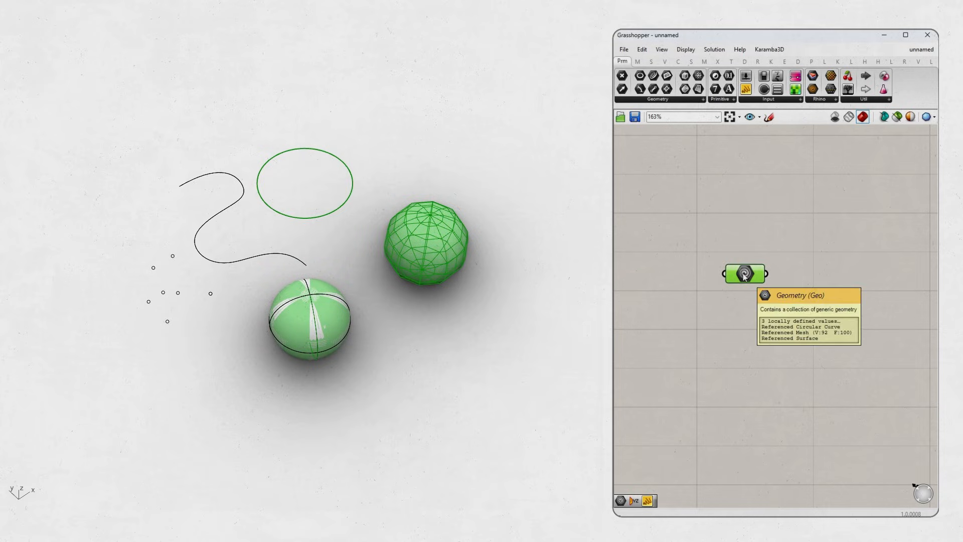
left_click(713, 243)
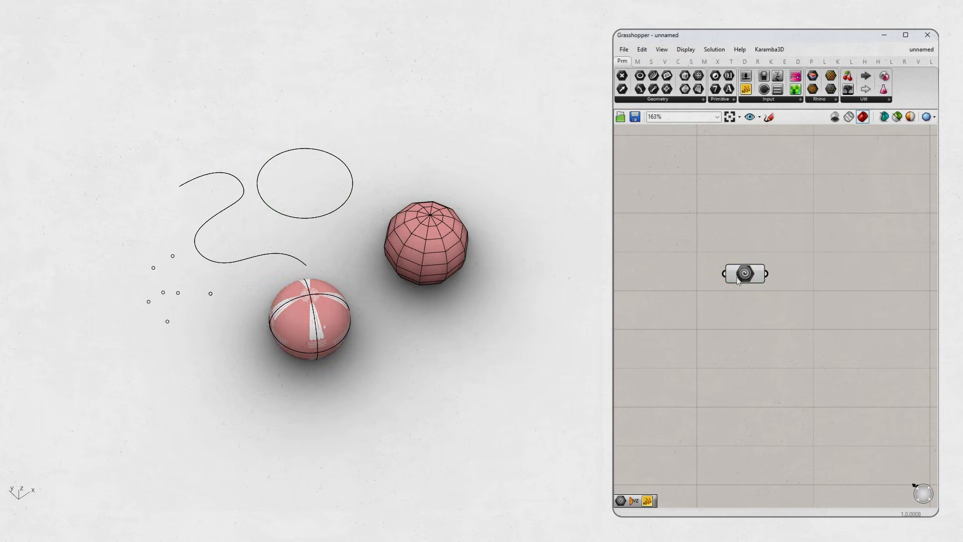
mouse_move(739, 274)
left_mouse_down()
mouse_move(738, 266)
mouse_move(746, 271)
left_mouse_up()
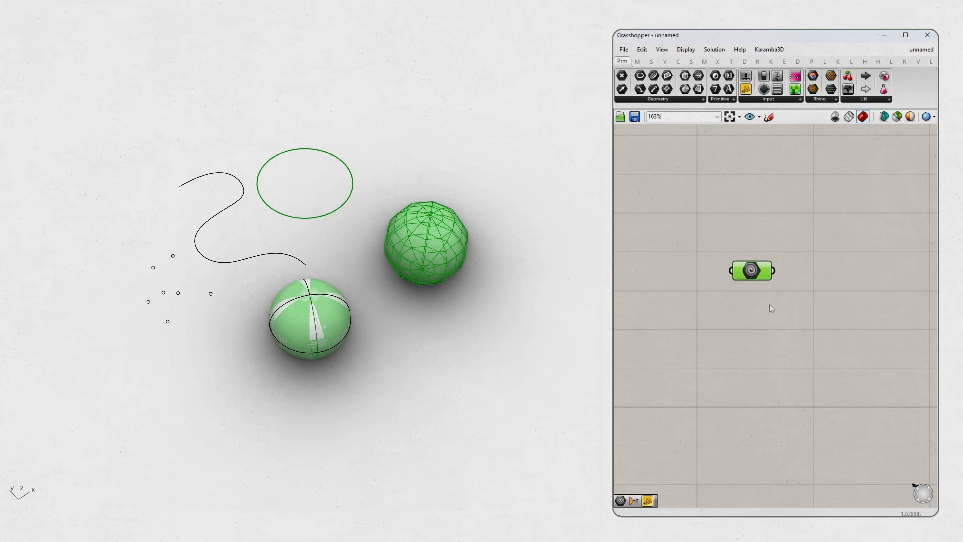
left_click(770, 305)
scroll(374, 268, "up", 3)
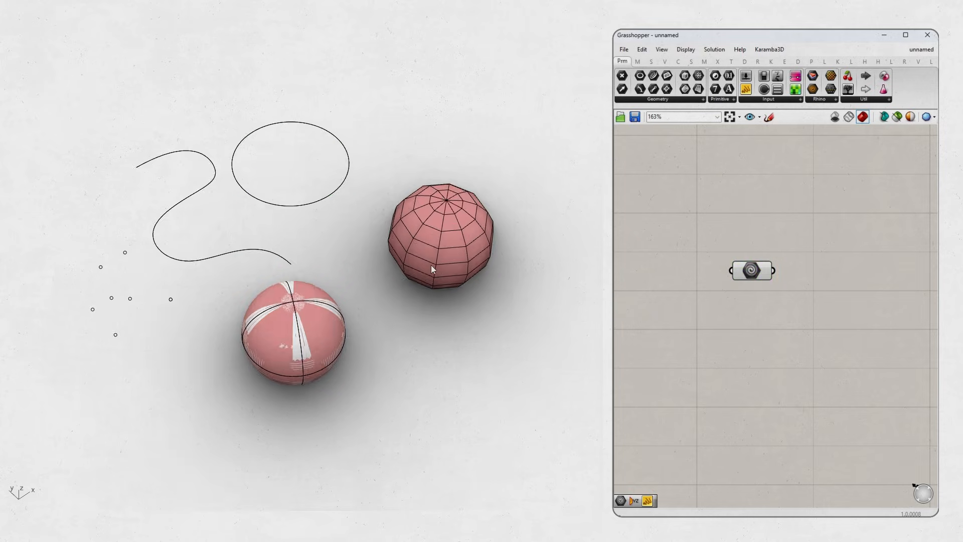
scroll(431, 264, "down", 3)
right_click_drag(465, 266, 459, 269)
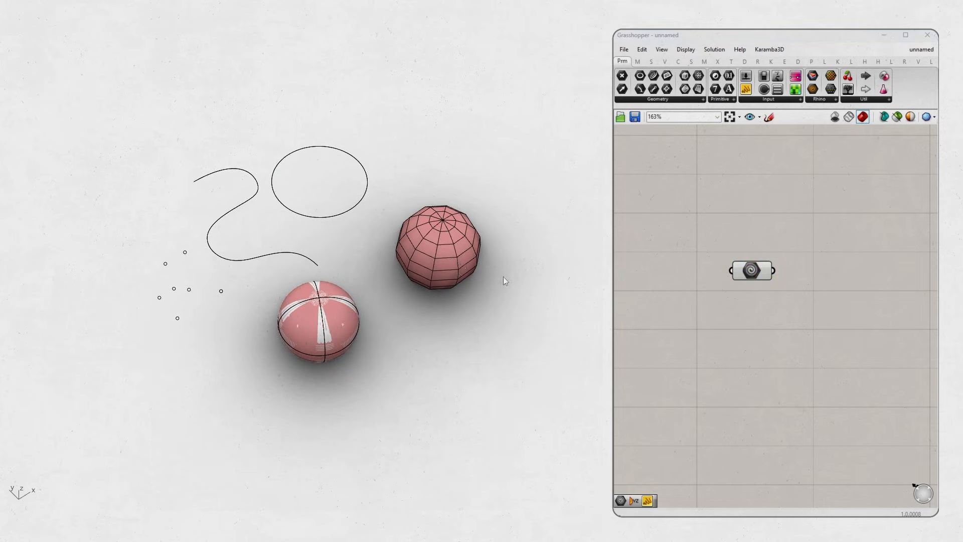
scroll(403, 268, "up", 1)
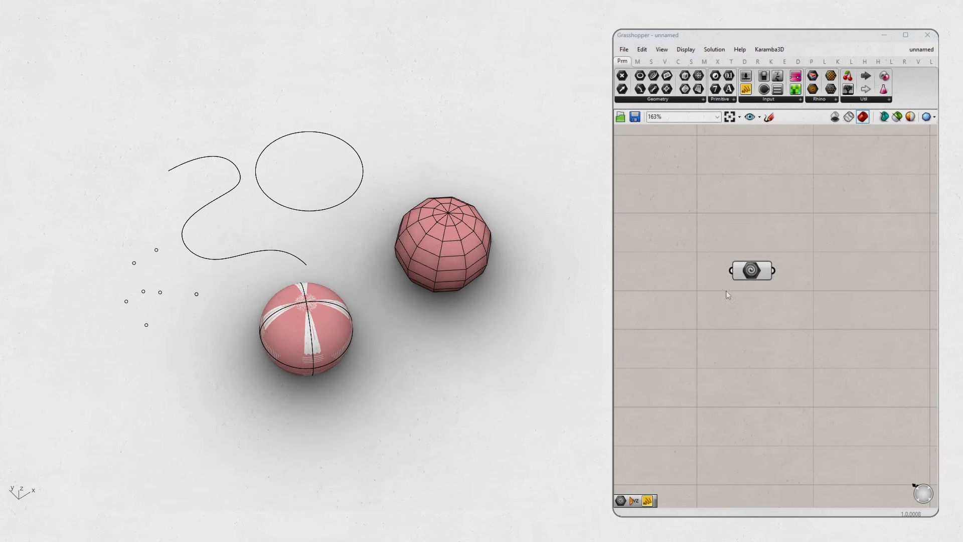
left_click_drag(755, 275, 760, 279)
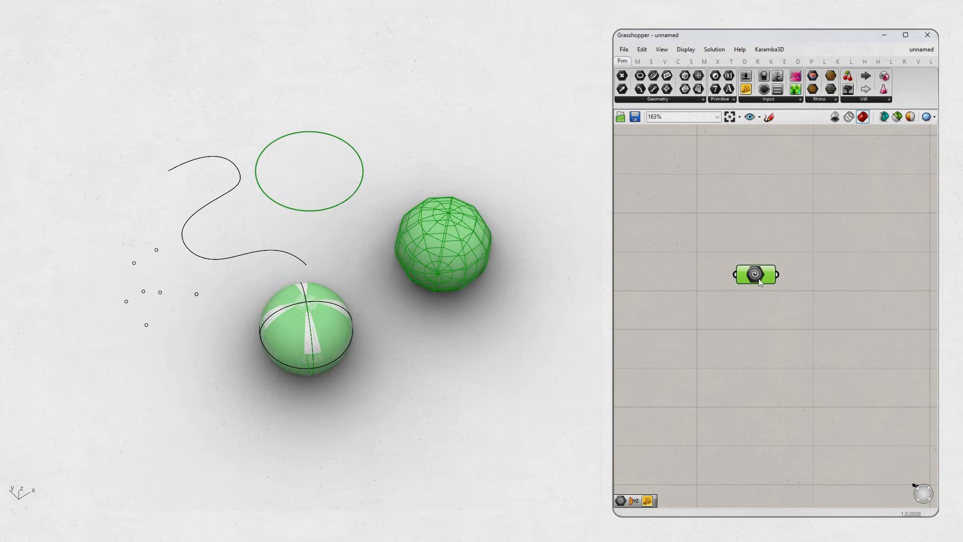
mouse_move(759, 279)
left_click(782, 293)
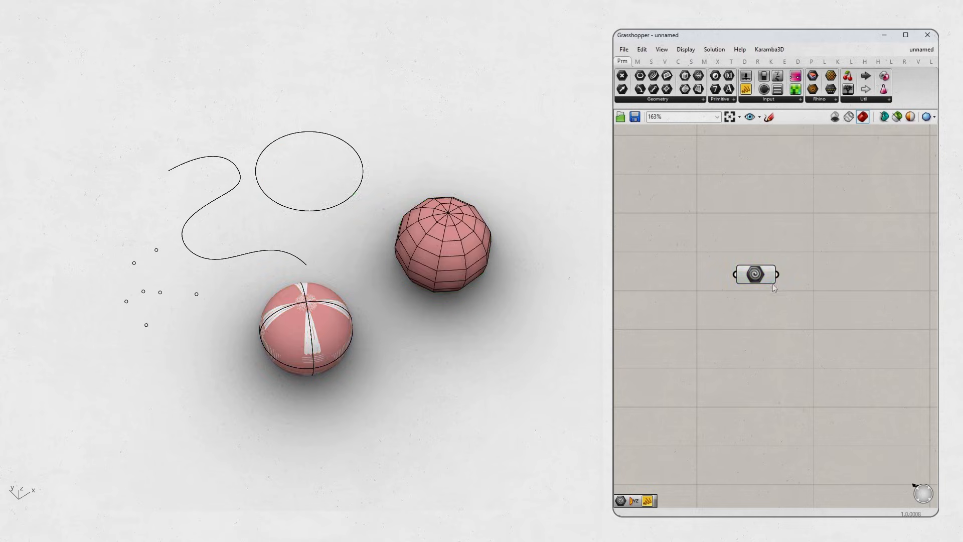
- Delete the Geometry parameter and place a Point parameter on the canvas in its stead
left_click(758, 276)
key("Delete")
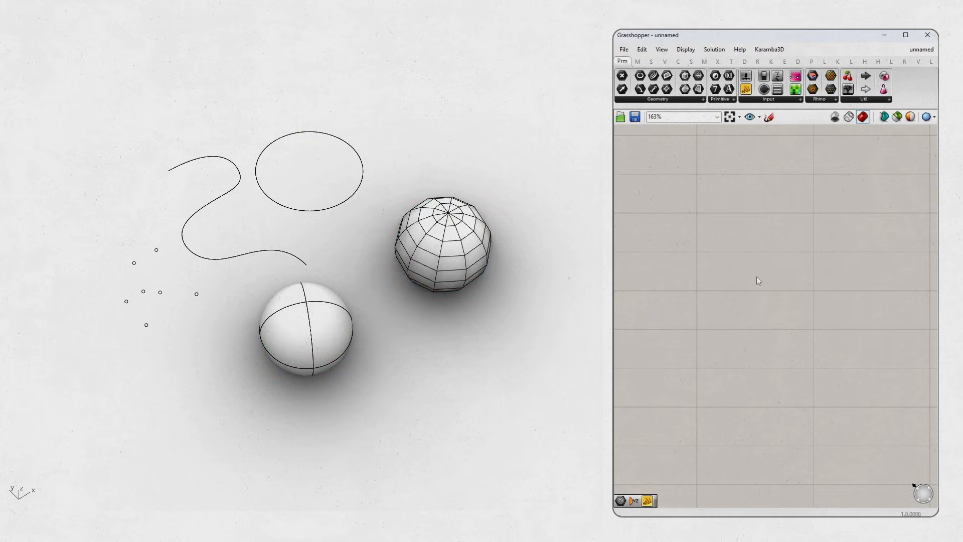
left_click(655, 100)
left_click_drag(639, 120, 767, 279)
left_click(758, 277)
- Set one point in the Point parameter by picking the upper-left point of the scattered Rhino points
right_click(758, 279)
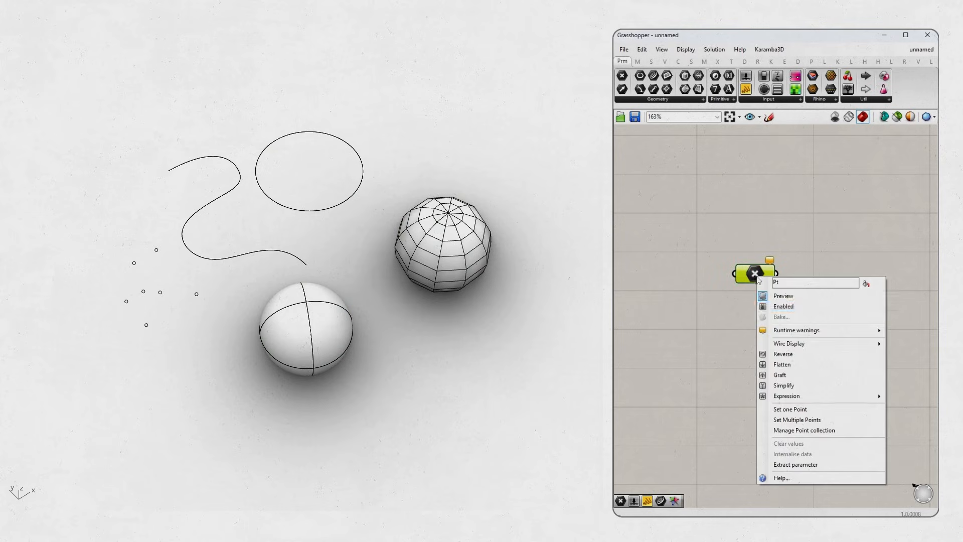
left_click(766, 401)
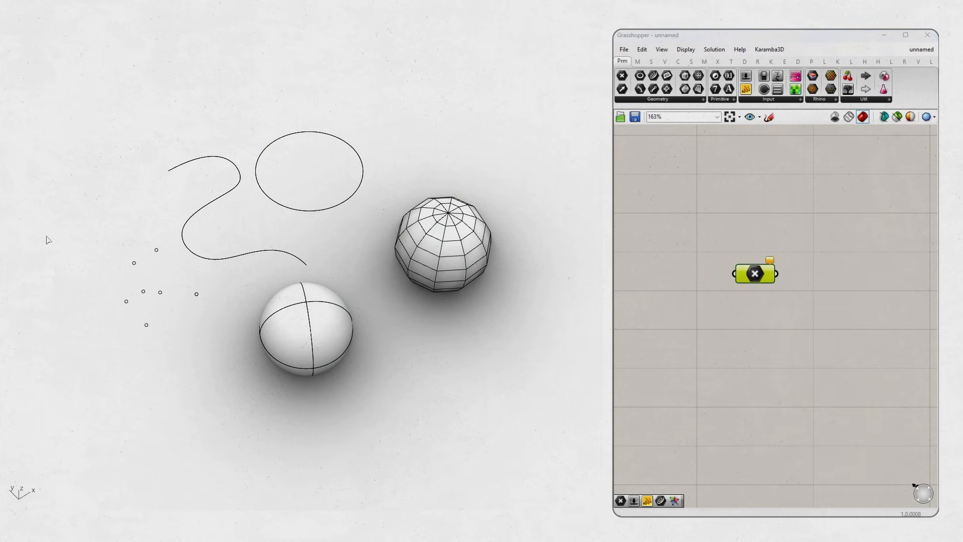
left_click(134, 263)
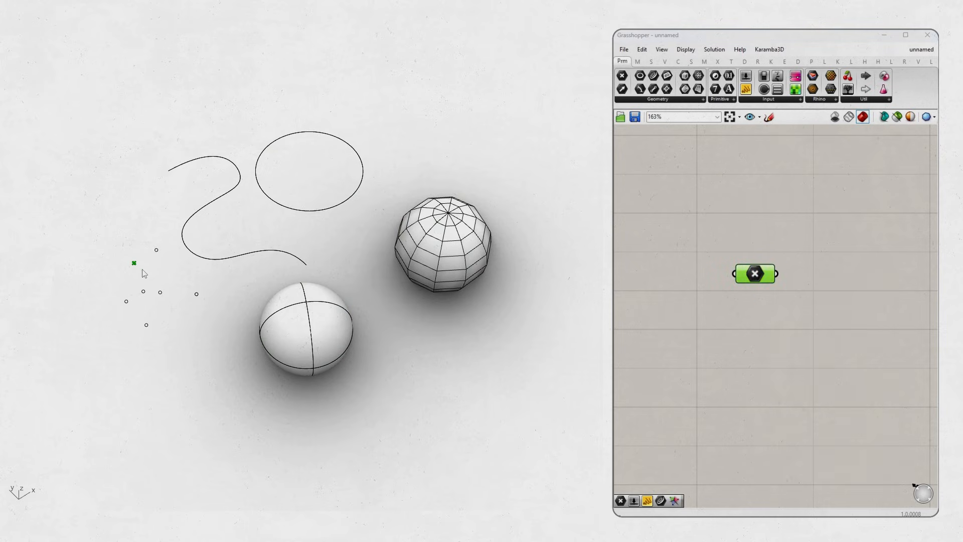
- Set multiple points in the Point parameter by window-selecting the six clustered Rhino points, leaving out the lone one beside them
right_click(771, 279)
left_click(768, 404)
left_click_drag(119, 245, 180, 345)
right_click_drag(188, 294, 195, 273)
left_click(733, 321)
scroll(157, 306, "up", 8)
scroll(157, 307, "down", 8)
left_click_drag(754, 279, 758, 272)
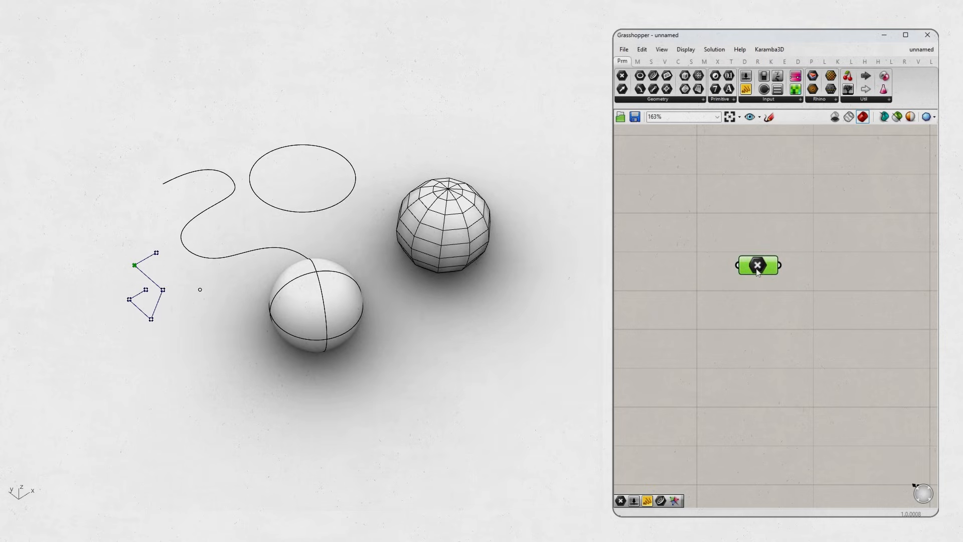
right_click_drag(736, 280, 738, 284)
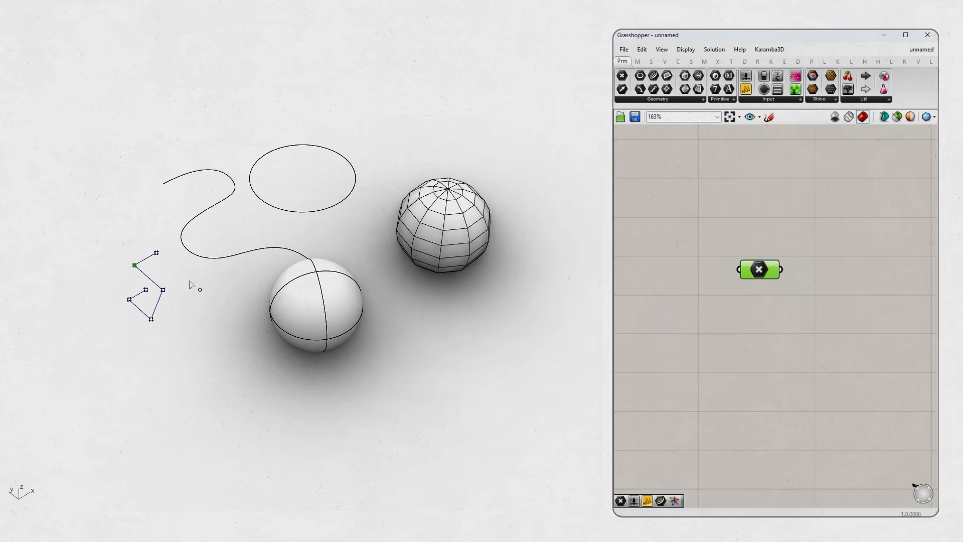
- Try to set one point in the Point parameter by picking the lone Rhino point beside the cluster
right_click(764, 274)
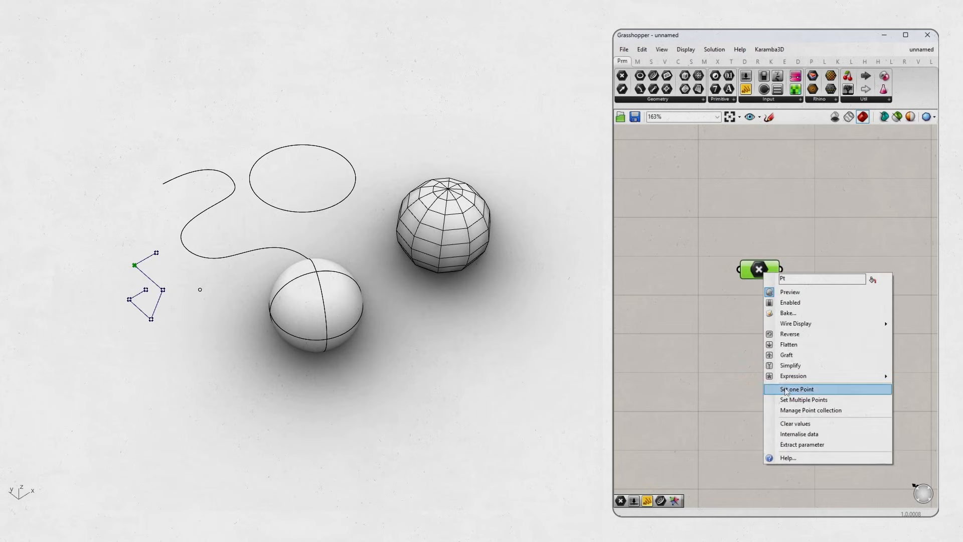
left_click(792, 386)
left_click(200, 290)
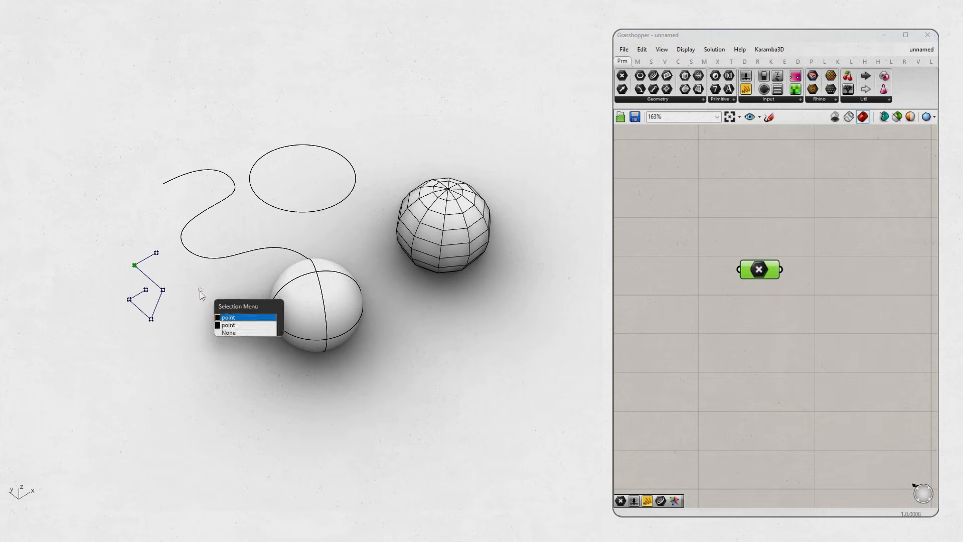
left_click(227, 318)
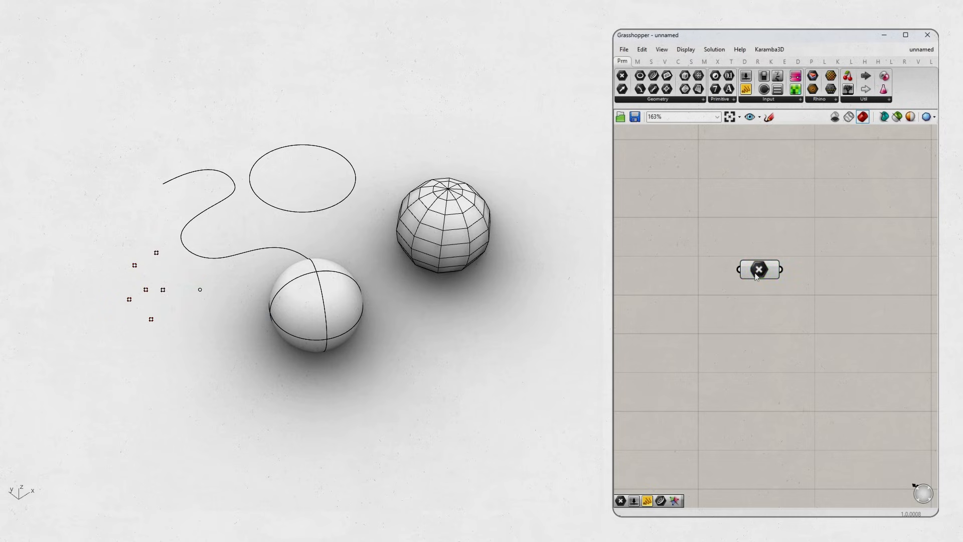
- Replace the Point parameter with a Curve parameter and reference the wavy Rhino curve in it
key("Delete")
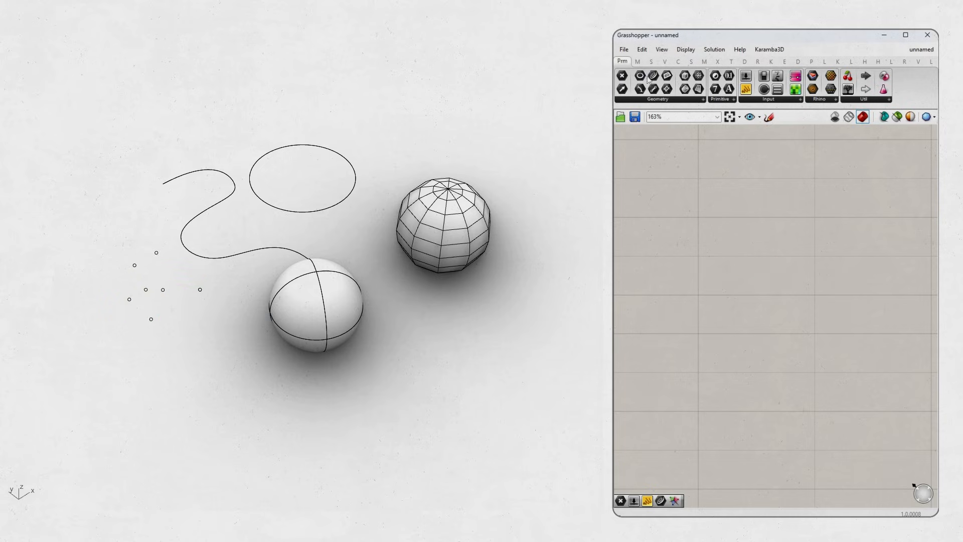
left_click_drag(653, 76, 746, 235)
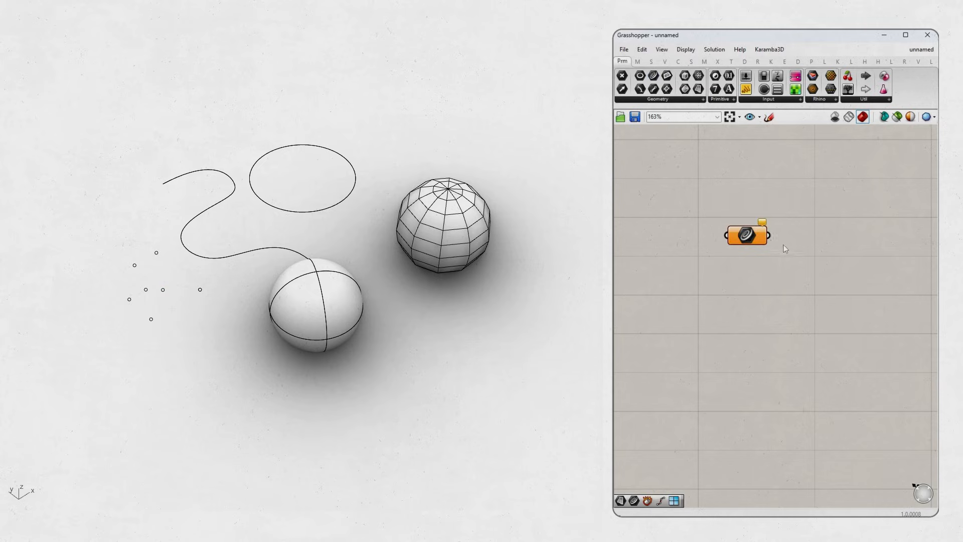
left_click(284, 254)
right_click(749, 234)
left_click(783, 367)
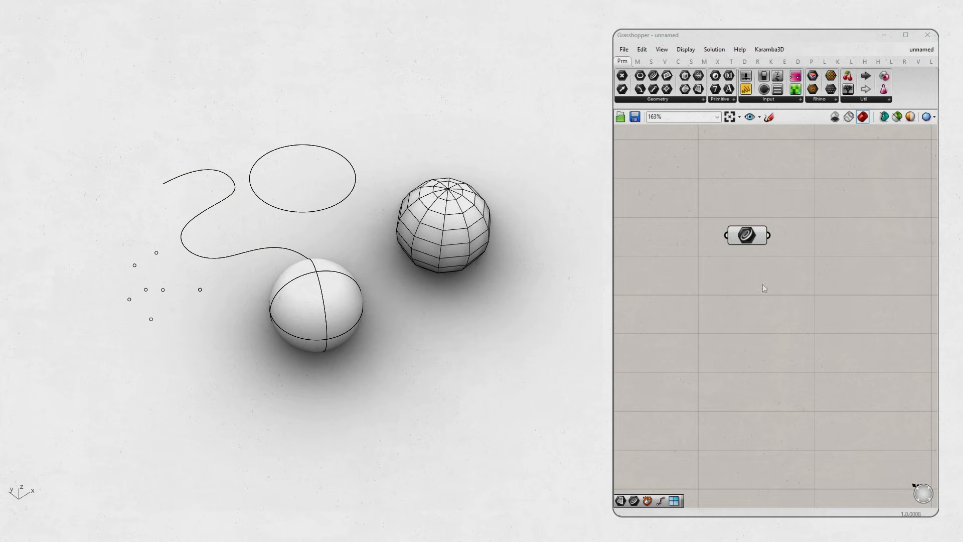
right_click_drag(259, 235, 240, 260)
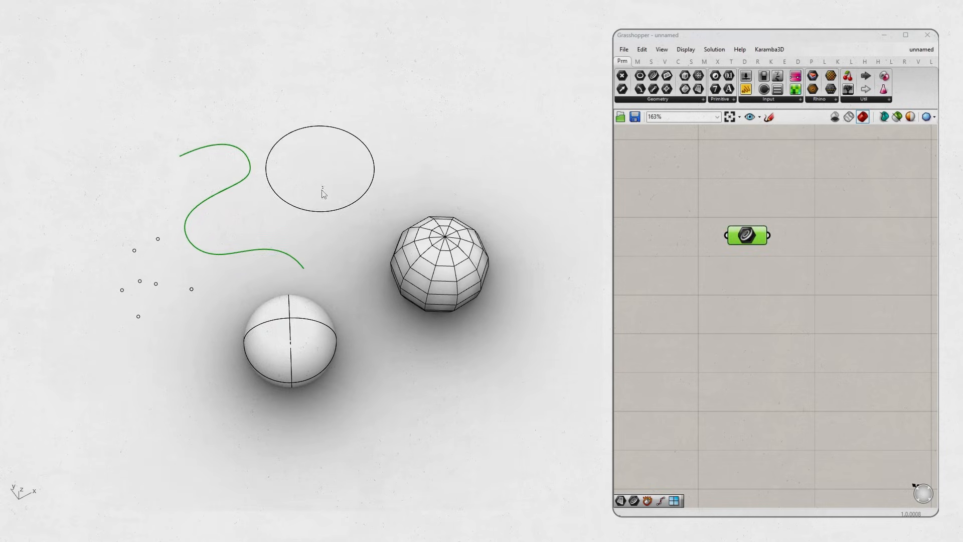
- Set the Rhino circle as the one curve referenced by the Curve parameter
left_click(316, 211)
right_click(741, 239)
left_click(782, 358)
right_click_drag(752, 275, 767, 321)
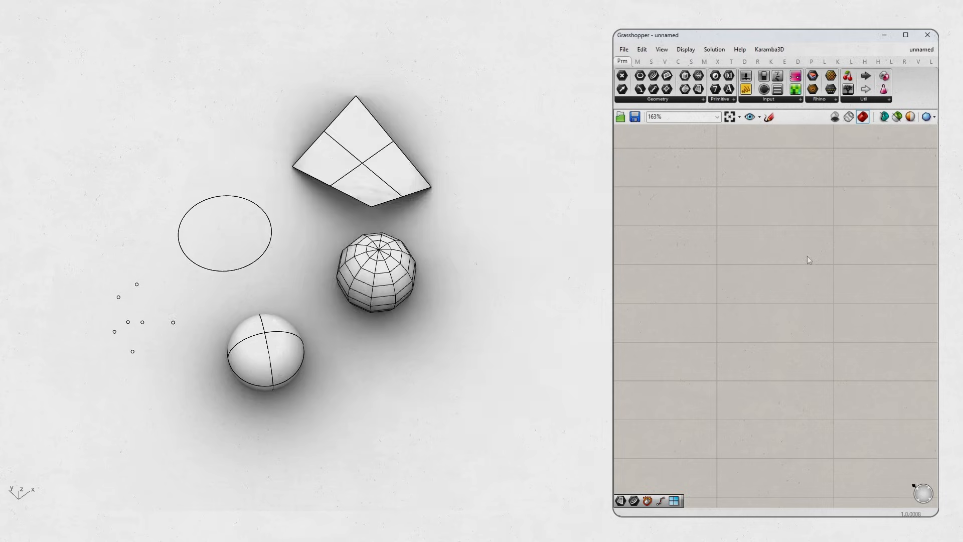
- Place a Surface parameter on the canvas and set the four-cornered Rhino surface as its one surface
left_click_drag(697, 90, 814, 282)
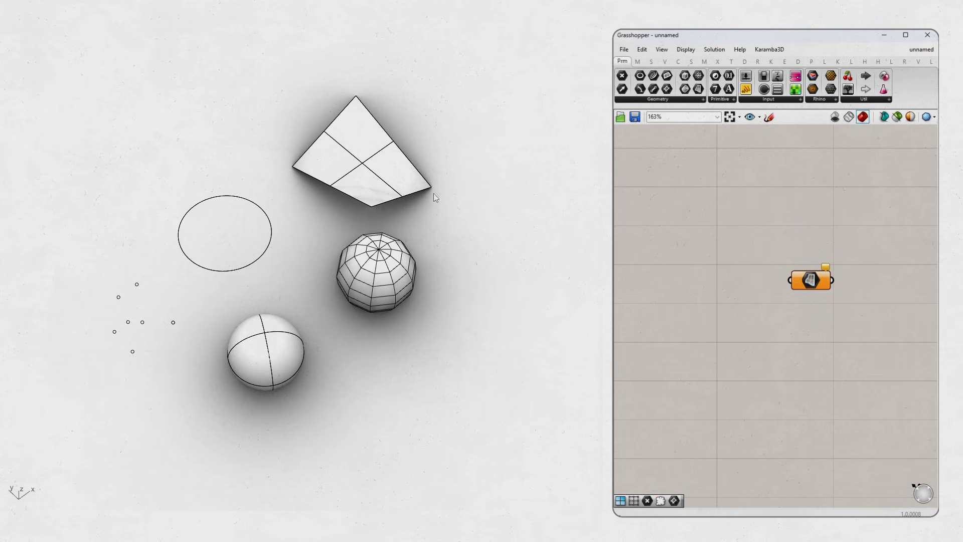
right_click_drag(426, 236, 405, 197)
left_click(406, 198)
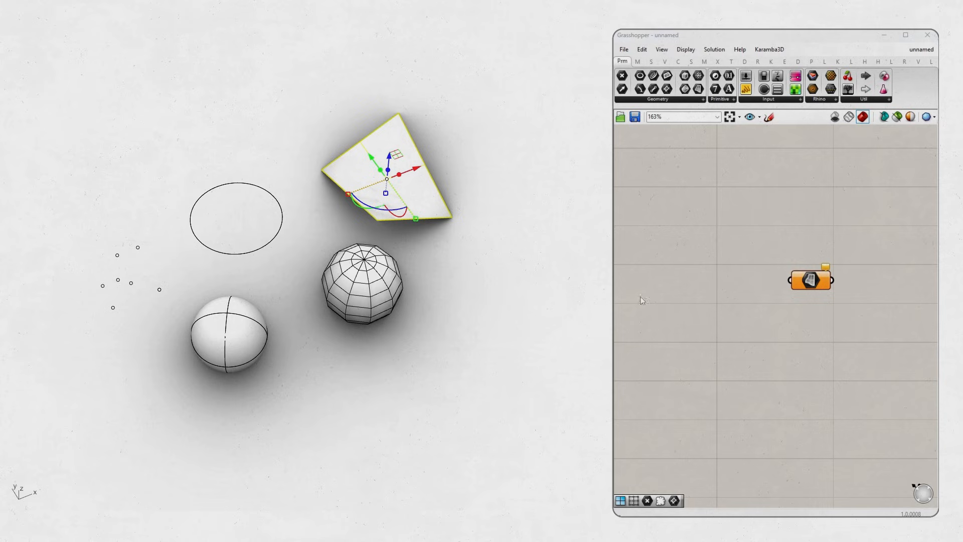
right_click(809, 281)
left_click(844, 412)
- Examine the twisted surface's preview from several angles and up close, with the Surface parameter selected and deselected
right_click_drag(458, 260, 420, 219)
left_click(810, 279)
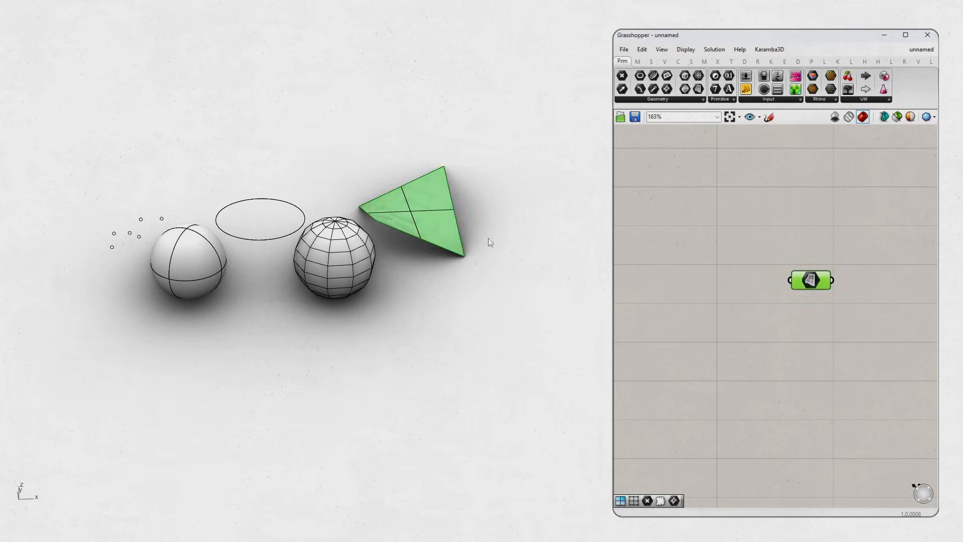
left_click(756, 322)
right_click_drag(451, 231, 450, 211)
right_click_drag(380, 207, 367, 195)
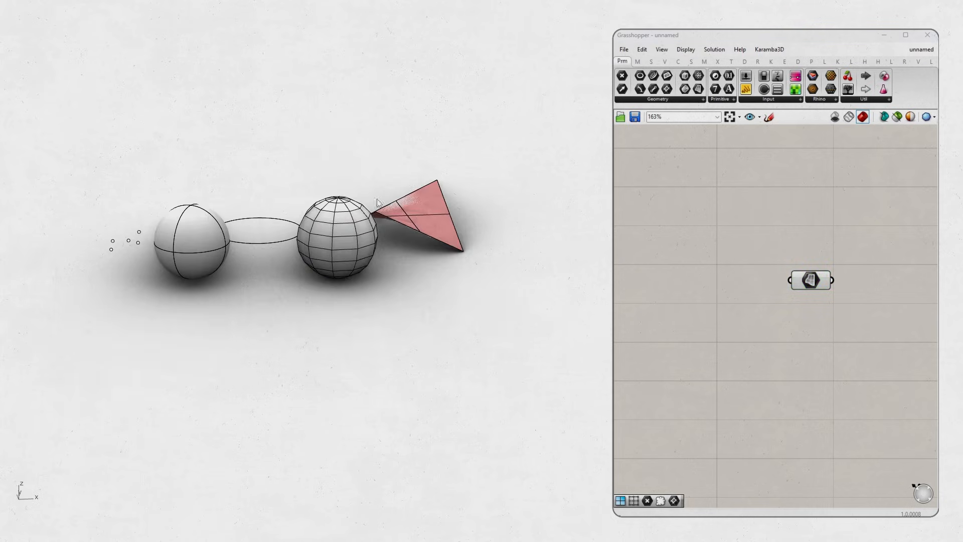
scroll(419, 239, "up", 7)
scroll(419, 238, "down", 2)
scroll(428, 215, "up", 8)
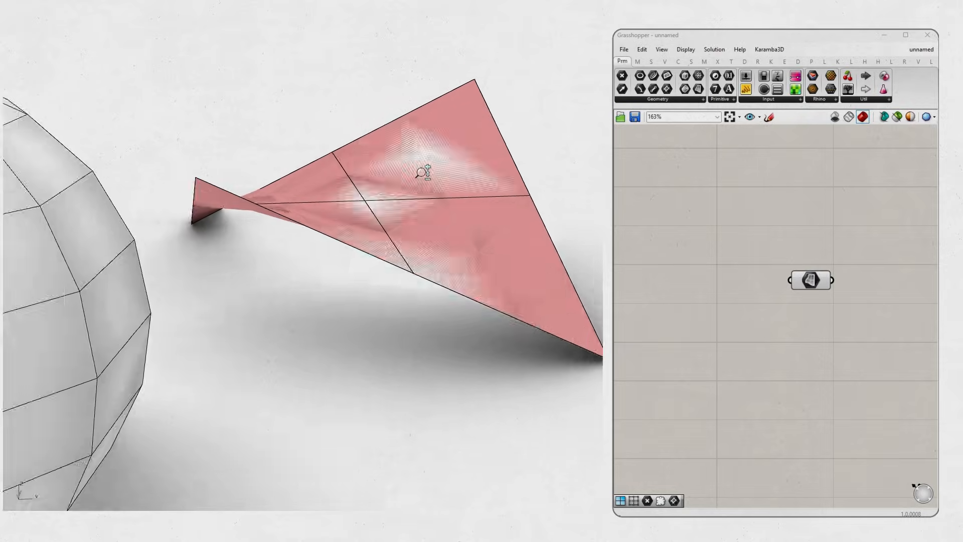
scroll(348, 230, "down", 9)
scroll(347, 231, "up", 2)
right_click_drag(347, 231, 407, 253)
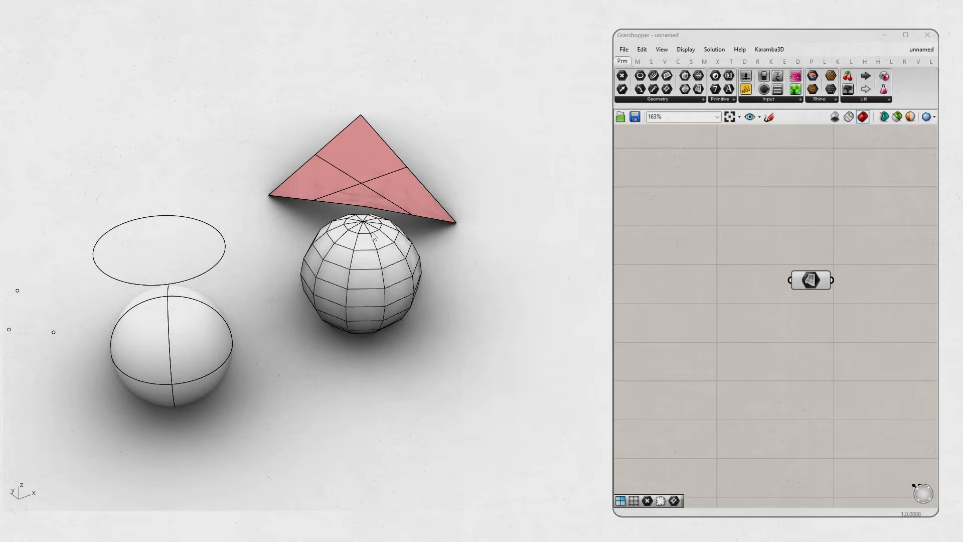
scroll(369, 240, "down", 5)
mouse_move(339, 241)
right_mouse_down()
mouse_move(343, 261)
mouse_move(349, 257)
right_mouse_up()
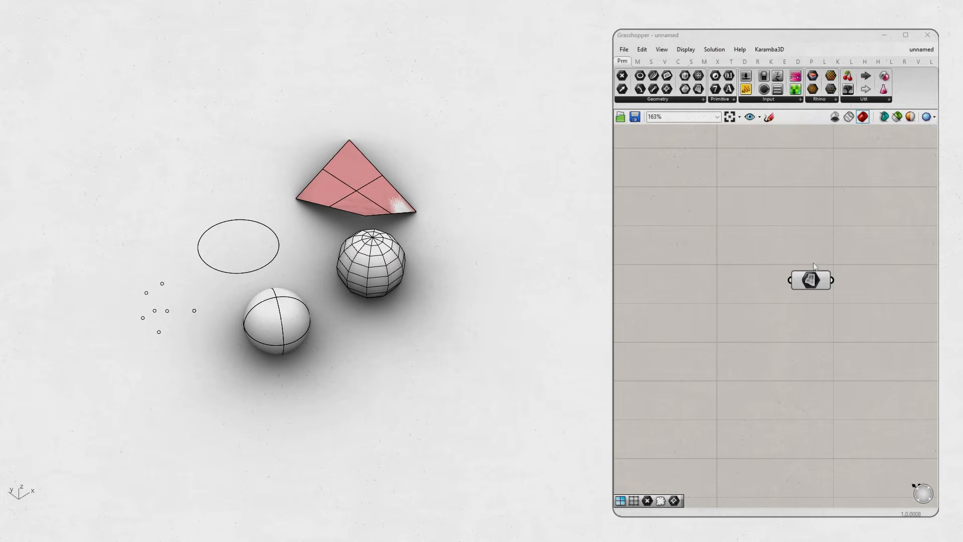
- Delete the Surface parameter and place a Brep parameter on the canvas in its stead
left_click(811, 279)
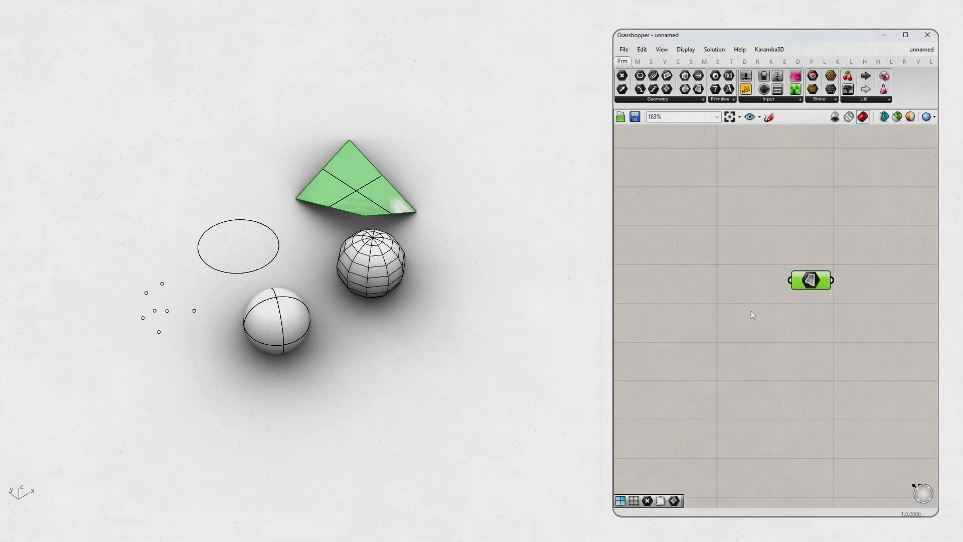
left_click_drag(811, 303, 797, 276)
right_click_drag(812, 301, 791, 309)
key("Delete")
left_click_drag(684, 89, 738, 268)
- Set the smooth Rhino sphere as the one brep referenced by the Brep parameter
left_click(245, 325)
right_click(740, 266)
left_click(766, 389)
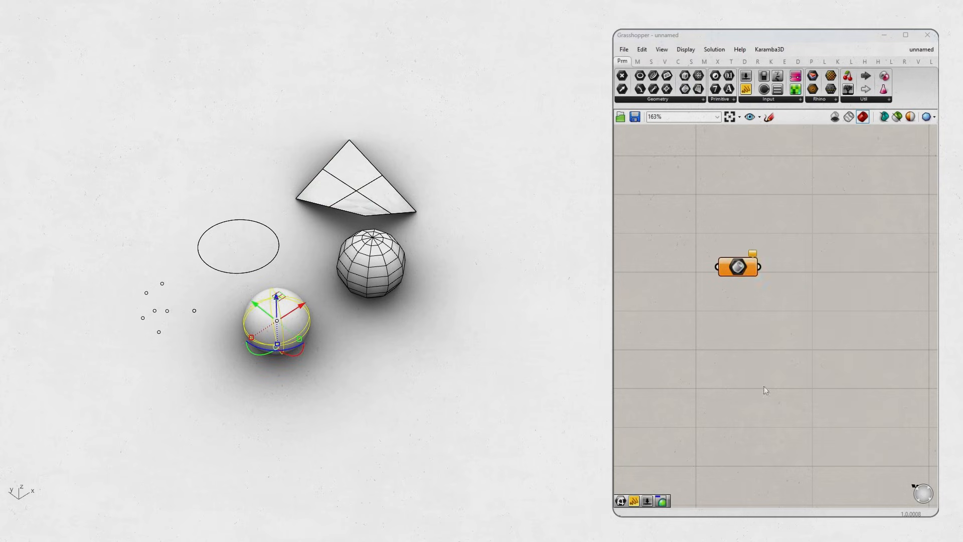
- Reference the four-cornered surface and the smooth sphere together in the Brep parameter as multiple breps
right_click_drag(565, 290, 387, 259)
left_click(397, 204)
left_click(270, 310, "shift")
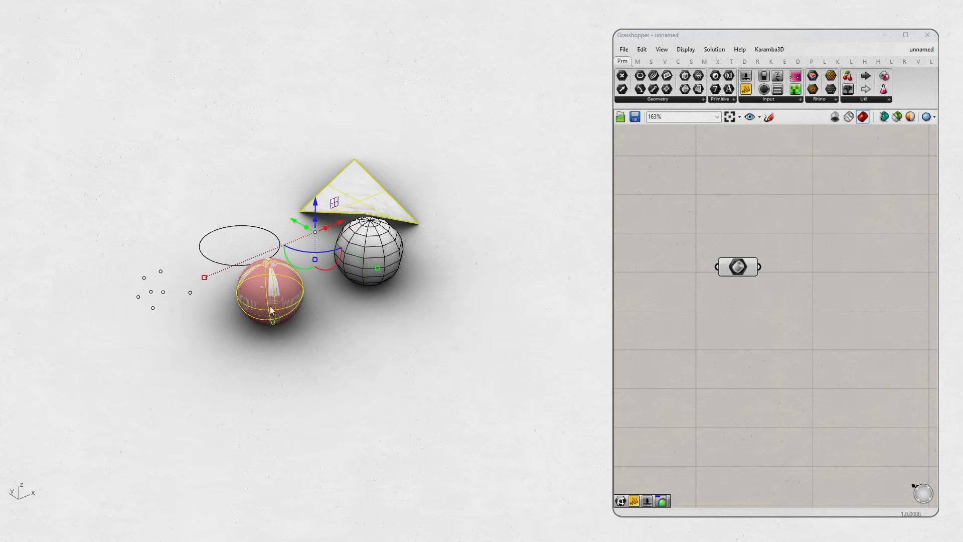
right_click(737, 269)
left_click(762, 382)
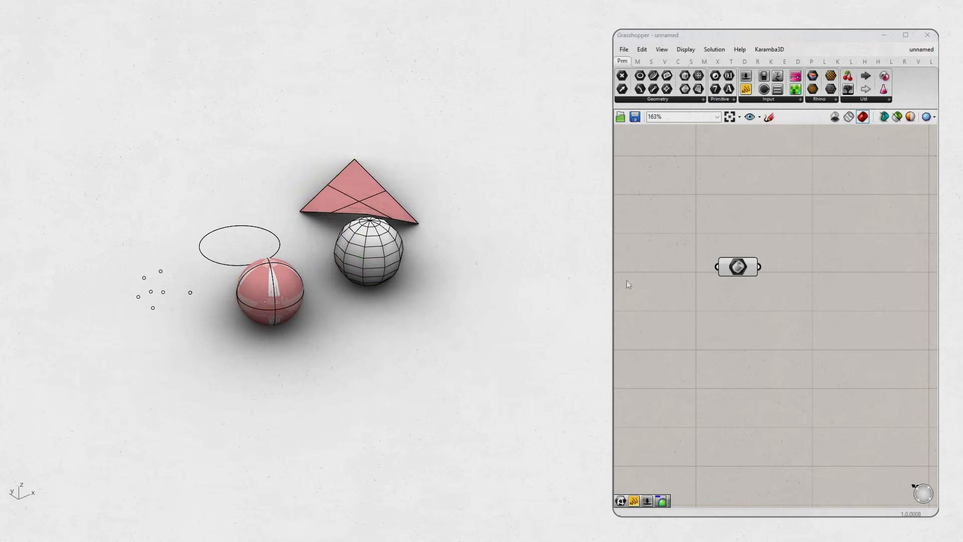
right_click_drag(354, 250, 338, 273)
scroll(320, 268, "up", 1)
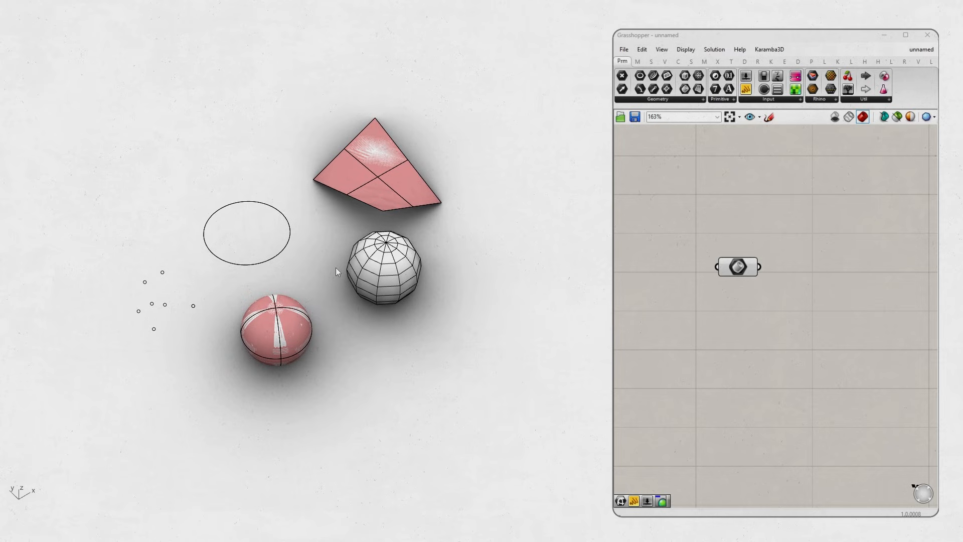
right_click_drag(261, 251, 255, 252)
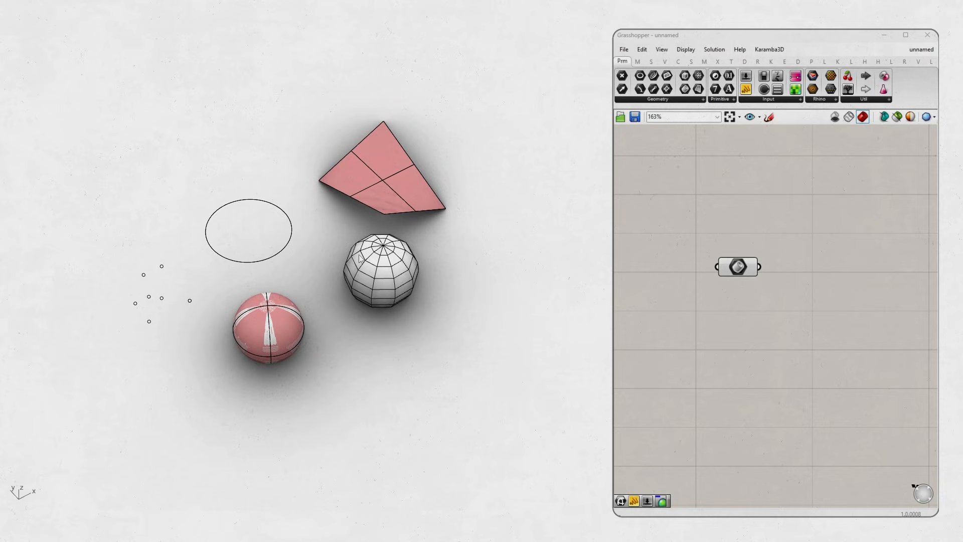
right_click_drag(752, 323, 773, 335)
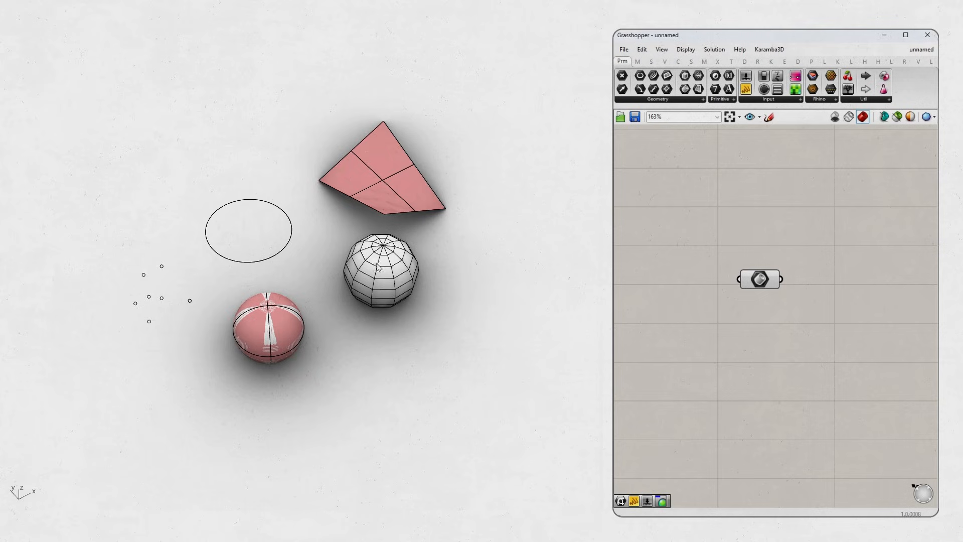
- Delete the Brep parameter from the canvas
left_click_drag(772, 300, 723, 273)
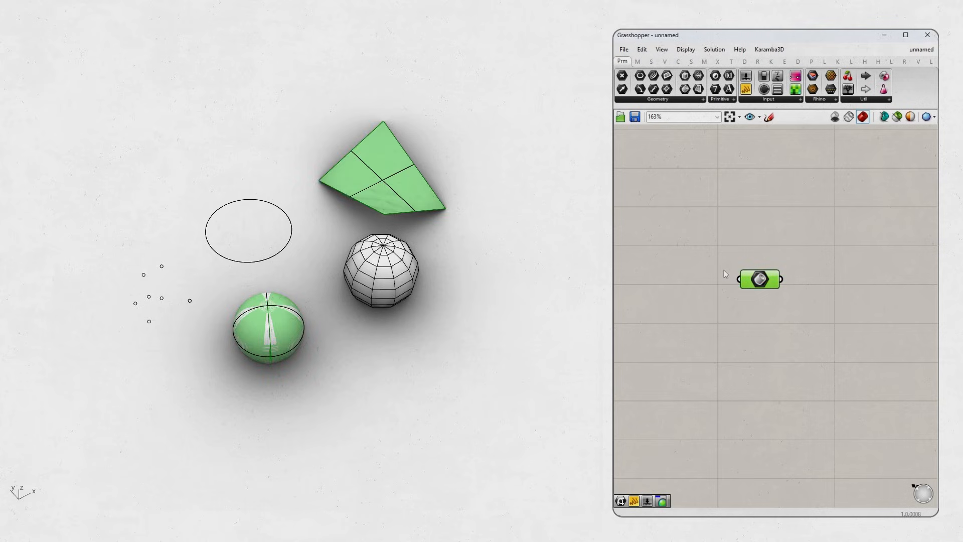
key("Delete")
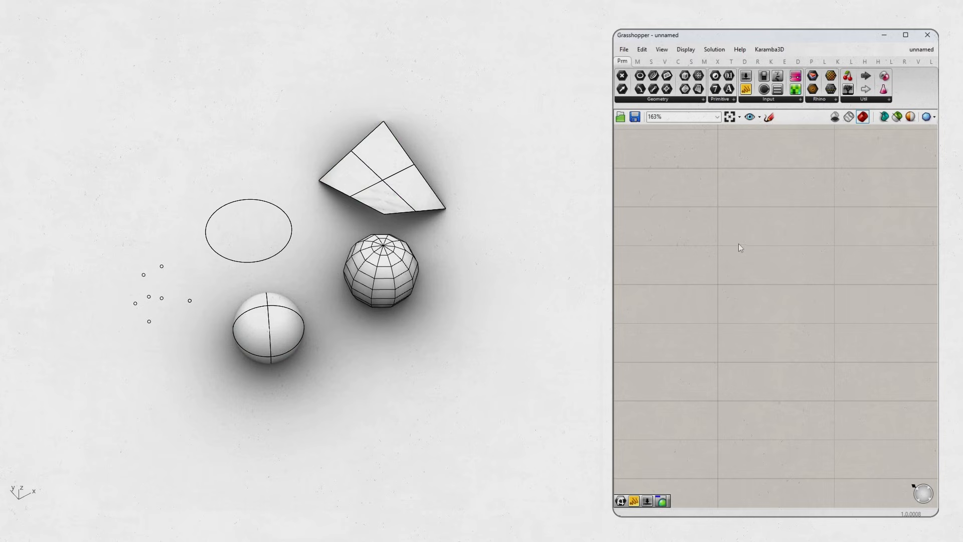
key("ctrl+z")
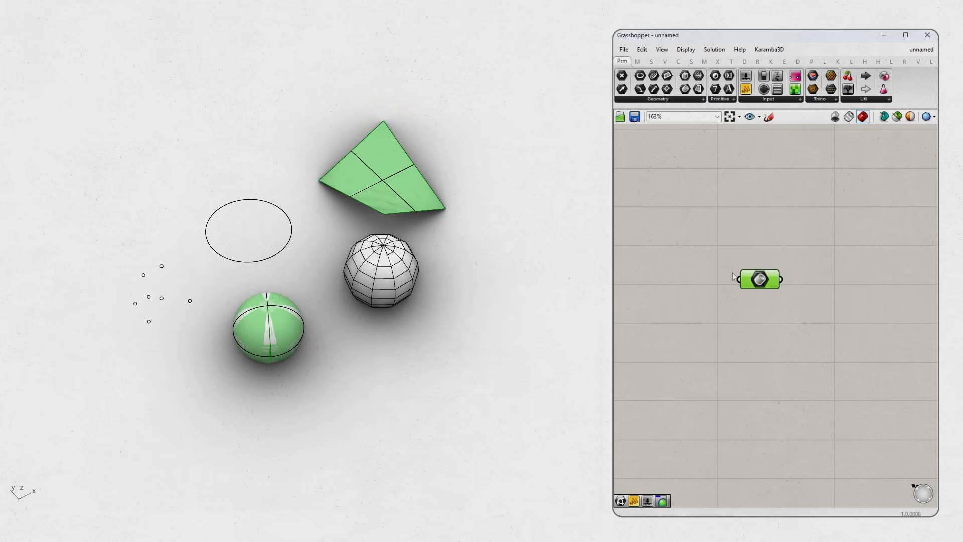
key("Delete")
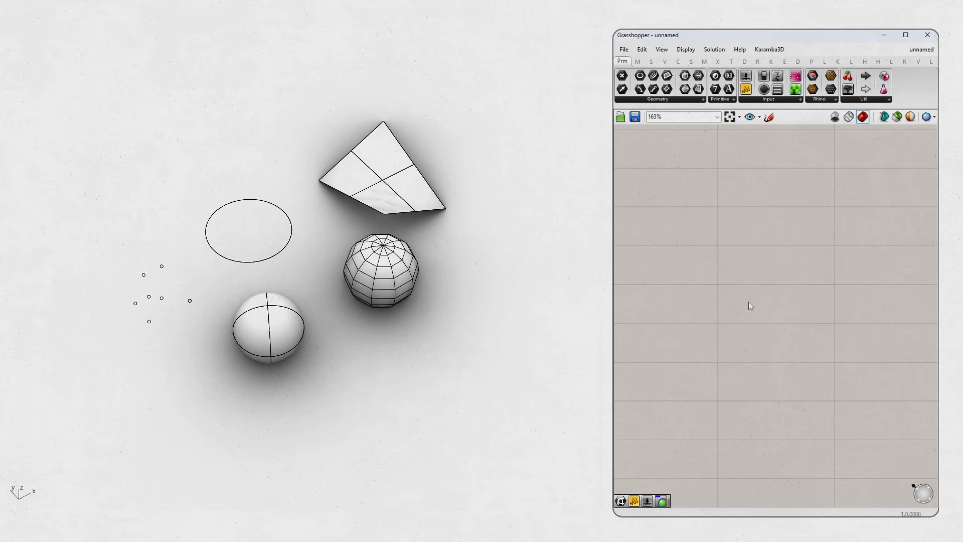
- Place a Mesh parameter in the middle of the empty canvas
right_click_drag(389, 288, 372, 275)
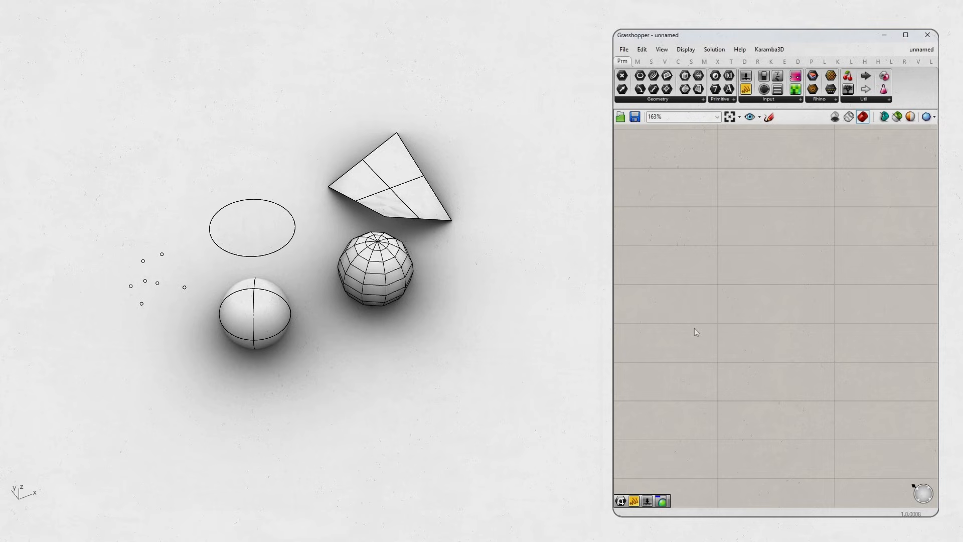
left_click(683, 100)
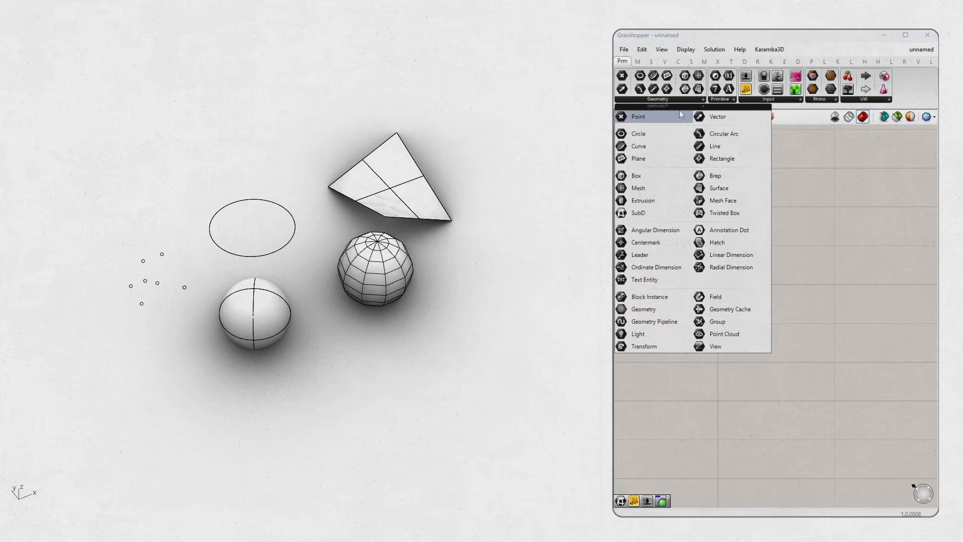
left_click(652, 173)
left_click(747, 262)
left_click_drag(744, 270, 757, 298)
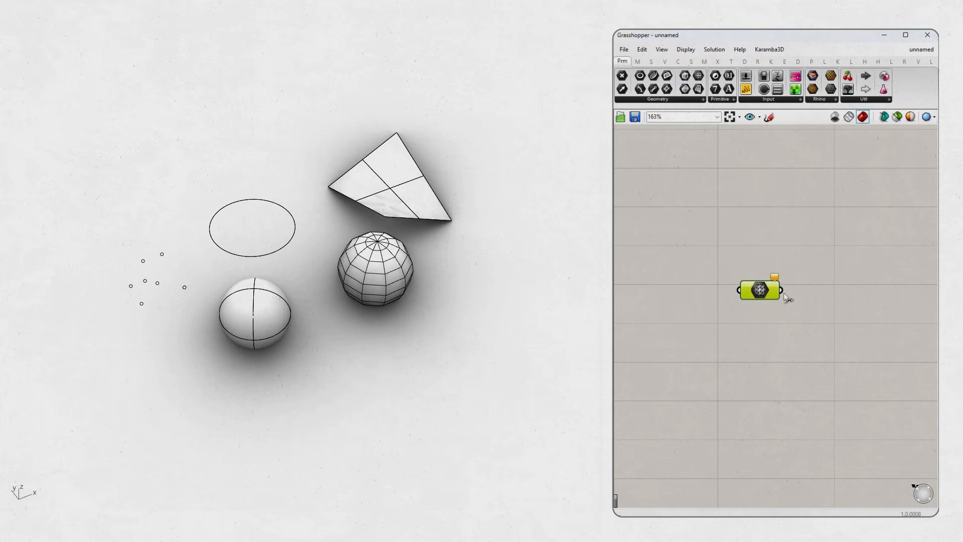
- Set one mesh in the Mesh parameter by picking the faceted mesh sphere
right_click(763, 298)
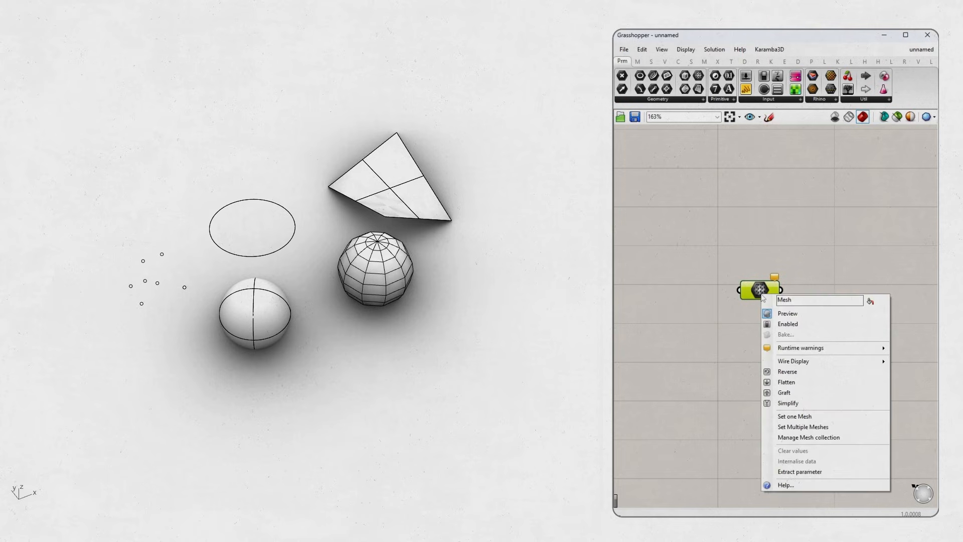
left_click(751, 261)
right_click(759, 294)
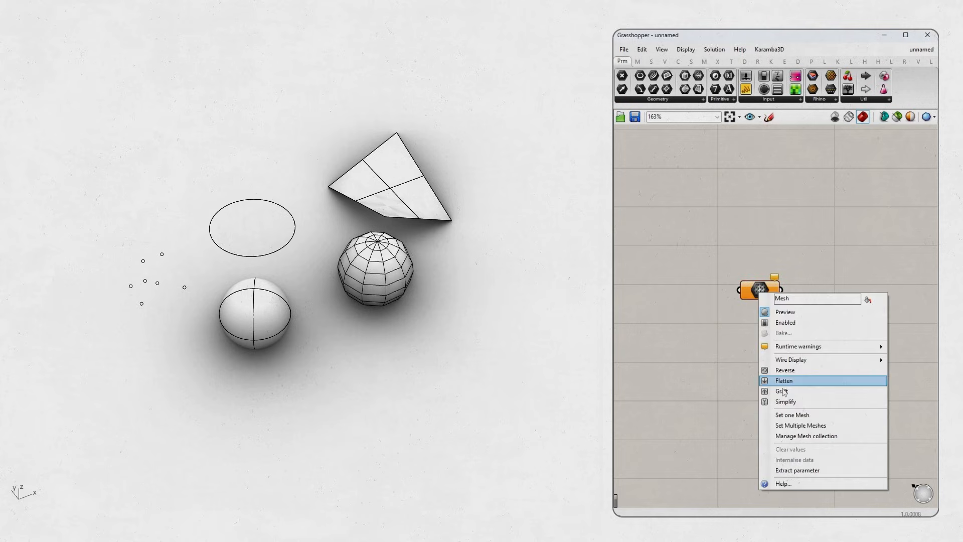
left_click(792, 416)
left_click(393, 283)
right_click_drag(391, 279, 414, 297)
scroll(375, 286, "up", 5)
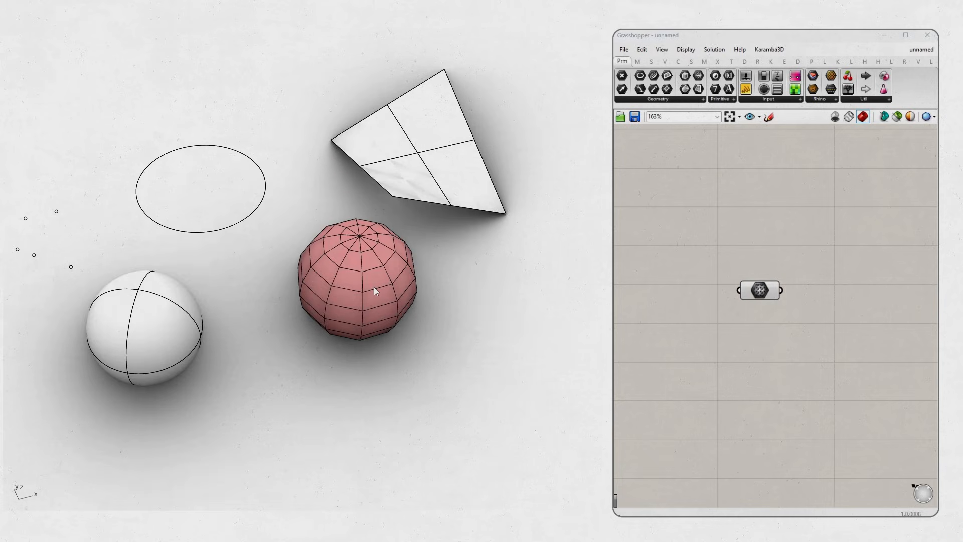
- Examine the mesh sphere's preview from different angles, with the Mesh parameter selected and deselected
right_click_drag(371, 292, 382, 305)
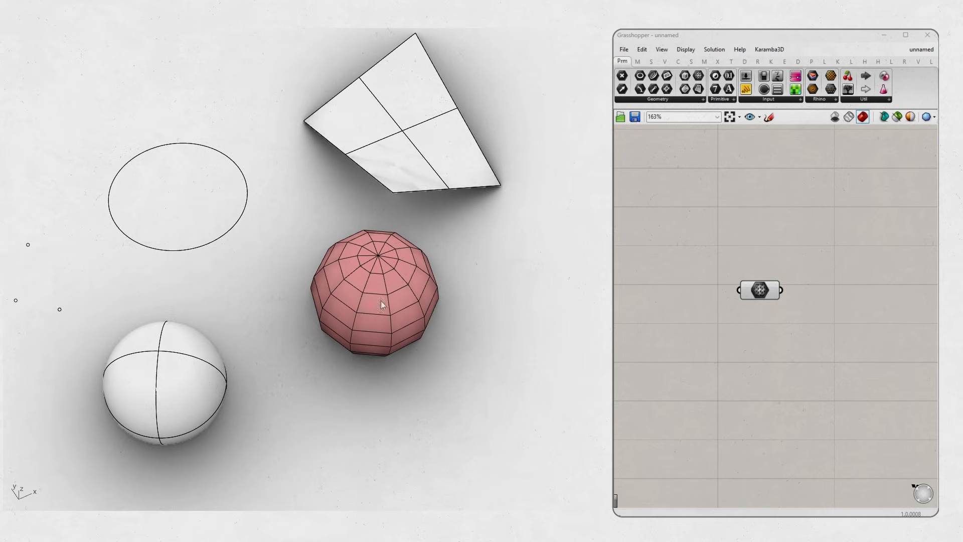
left_click(771, 292)
left_click(715, 332)
right_click_drag(494, 342, 477, 338)
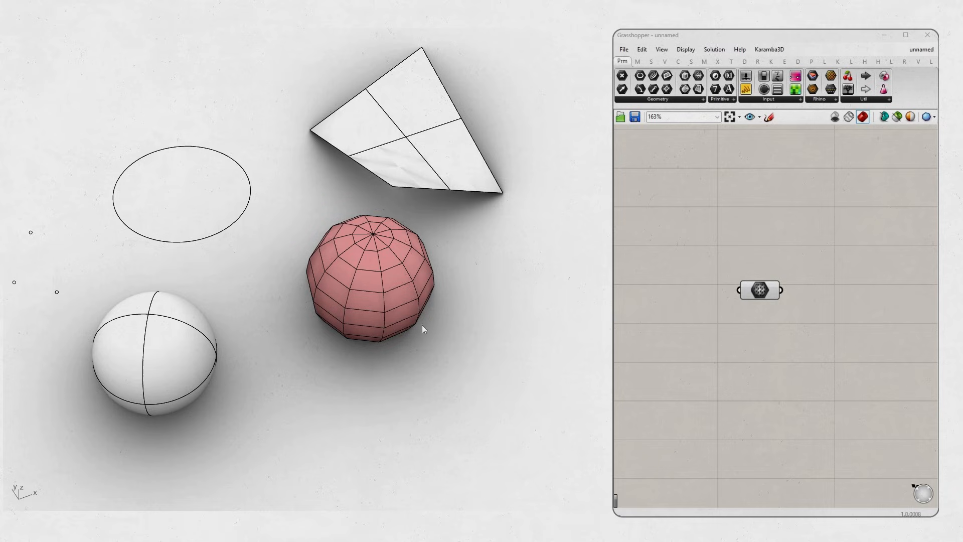
scroll(407, 332, "down", 3)
scroll(407, 332, "down", 1)
- Delete the Mesh parameter from the canvas
right_click_drag(747, 340, 757, 345)
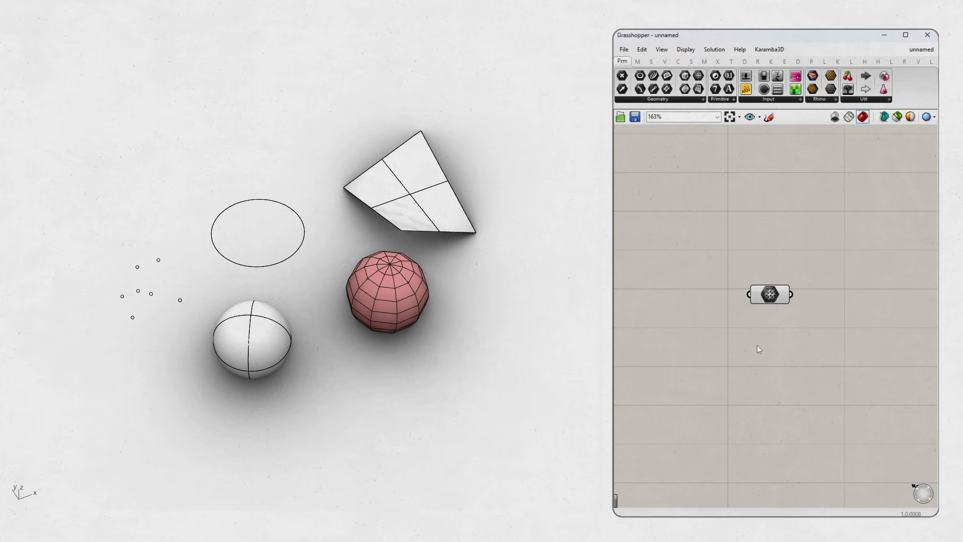
right_click_drag(783, 327, 790, 339)
left_click_drag(800, 332, 706, 281)
key("Delete")
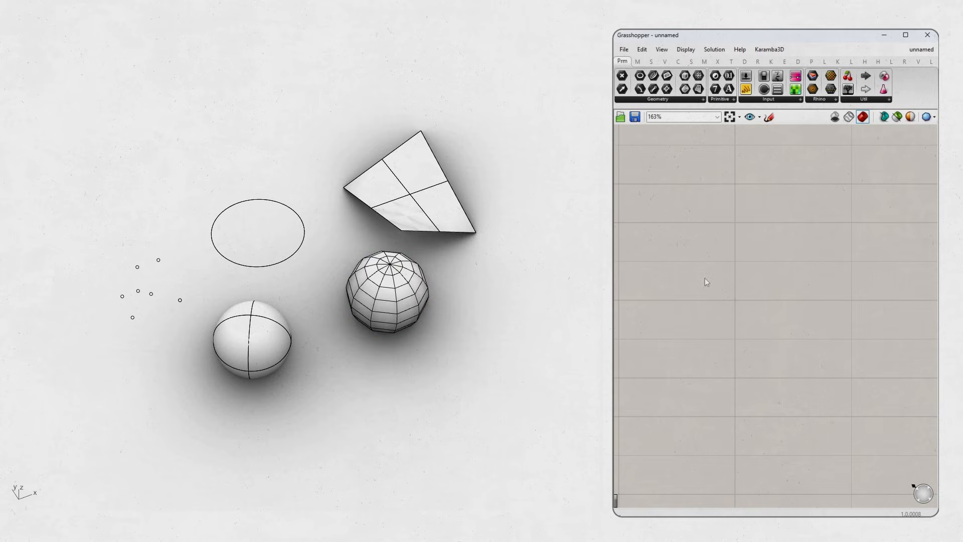
left_click(687, 100)
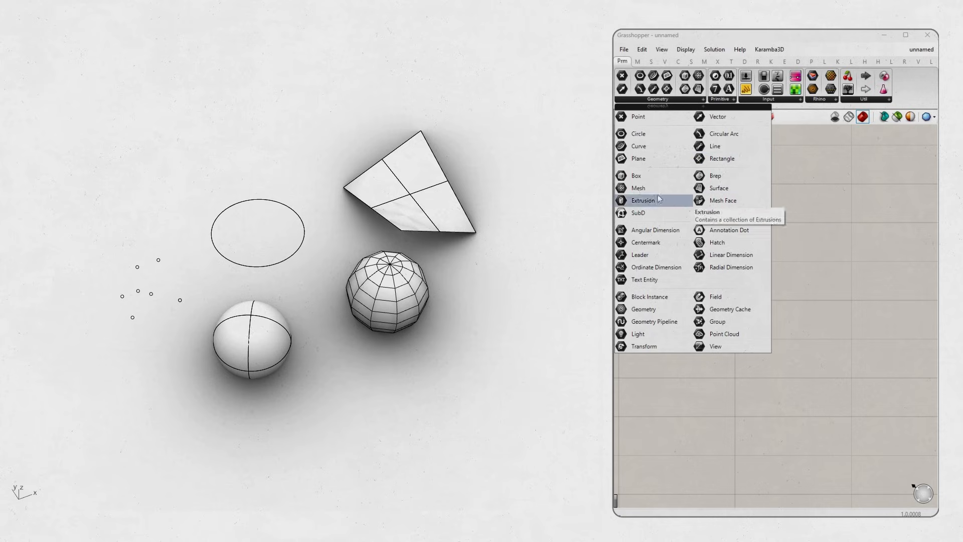
left_click(823, 202)
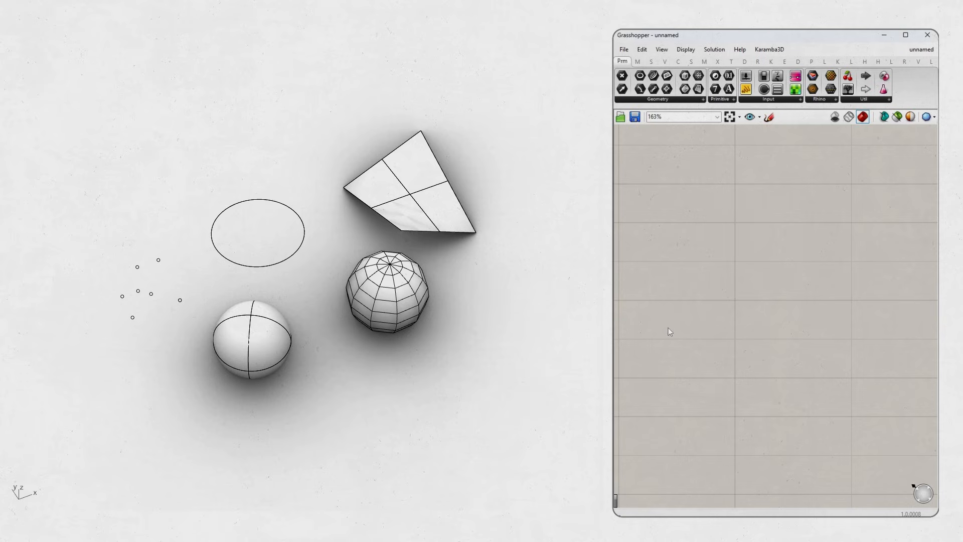